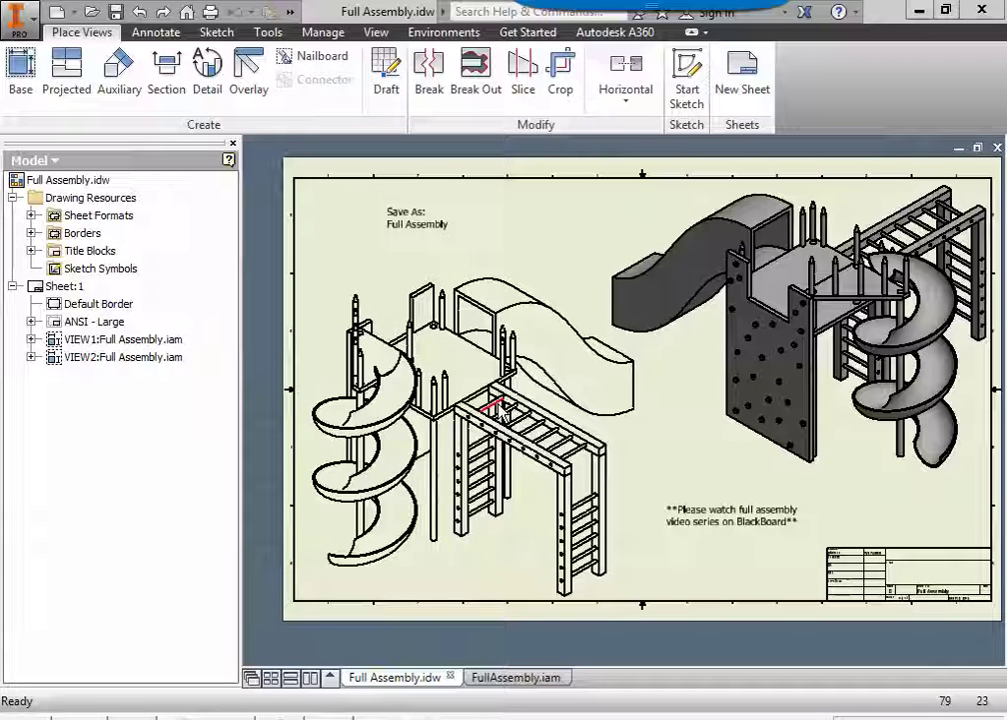
Switch to FullAssembly.iam and locate the FullAssembly file in the 1PlayGround folder without opening it again
{"action": "mouse_move", "coordinate": [502, 410]}
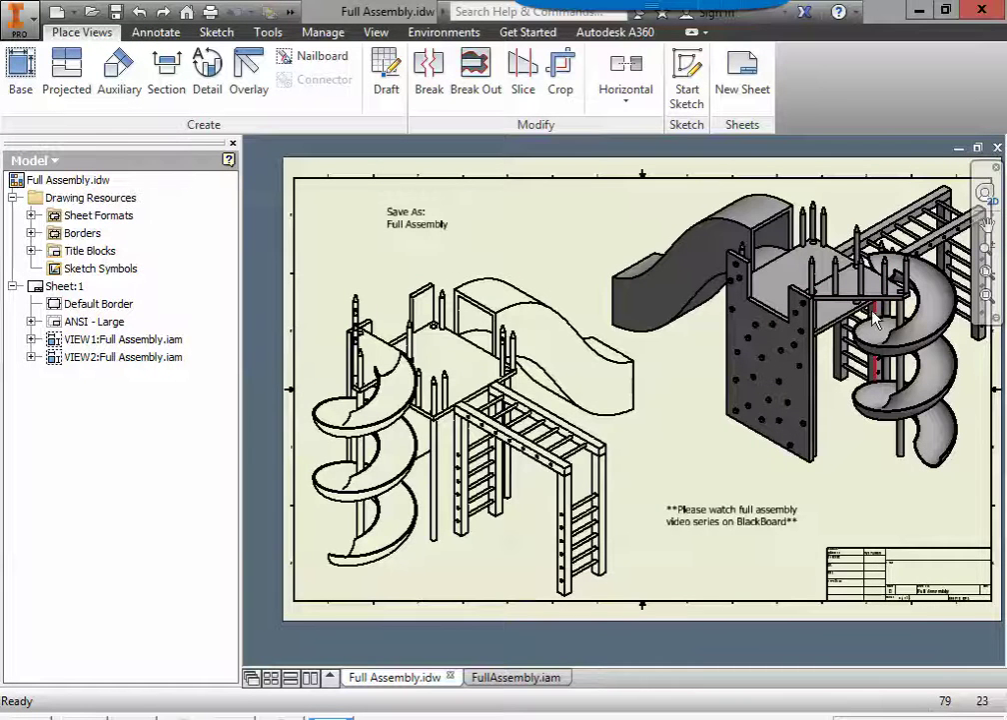
{"action": "left_click", "coordinate": [510, 678]}
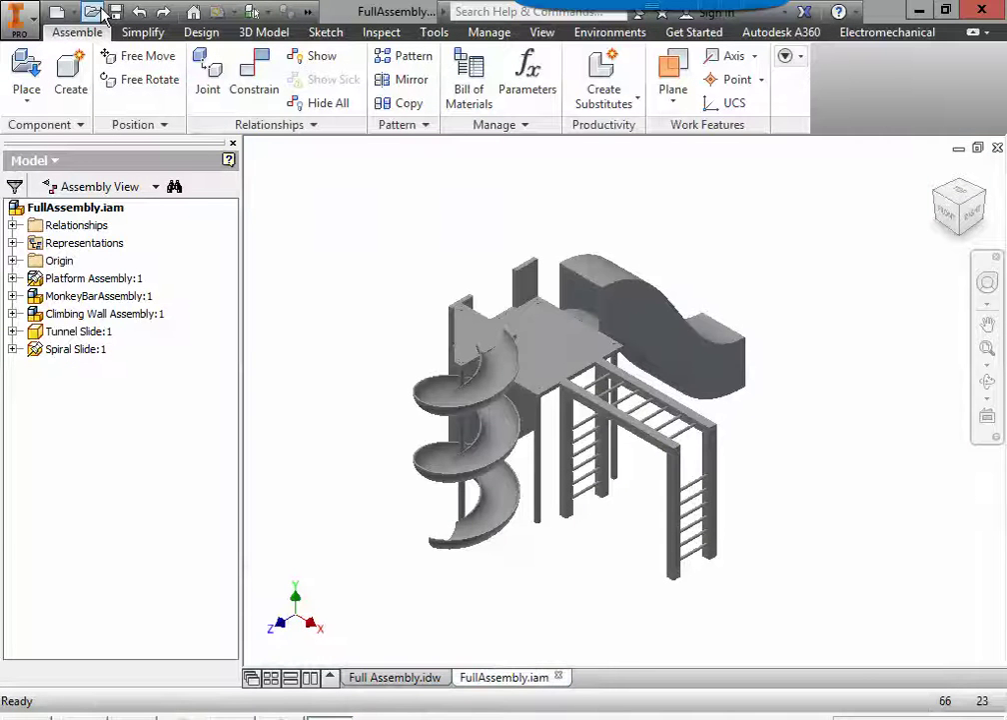
{"action": "left_click", "coordinate": [96, 11]}
{"action": "left_click", "coordinate": [653, 204]}
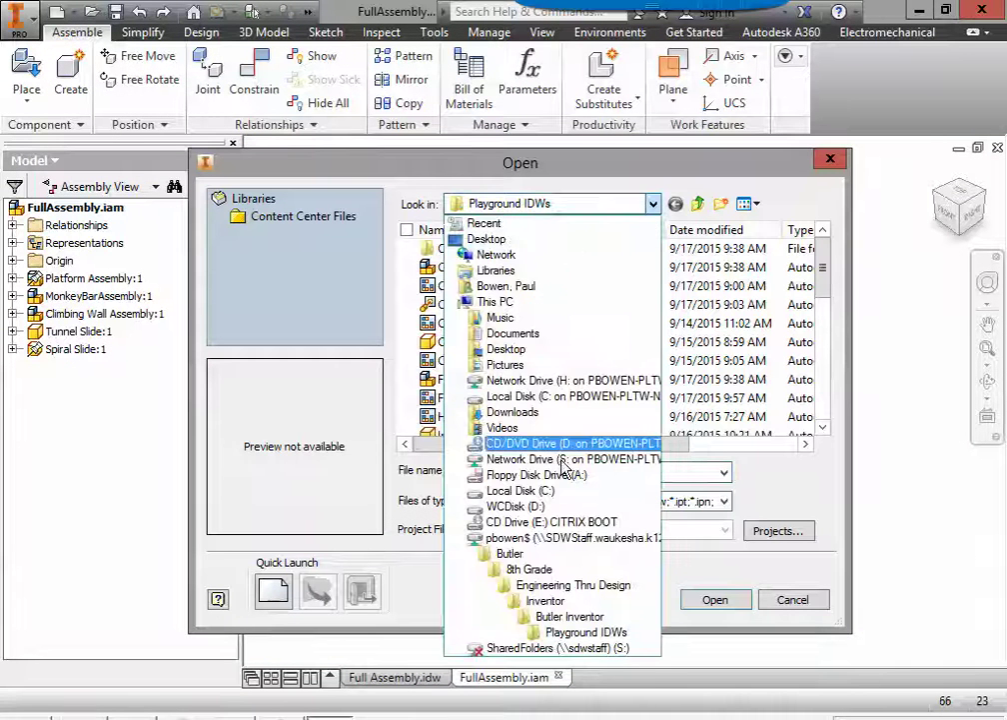
{"action": "left_click", "coordinate": [560, 538]}
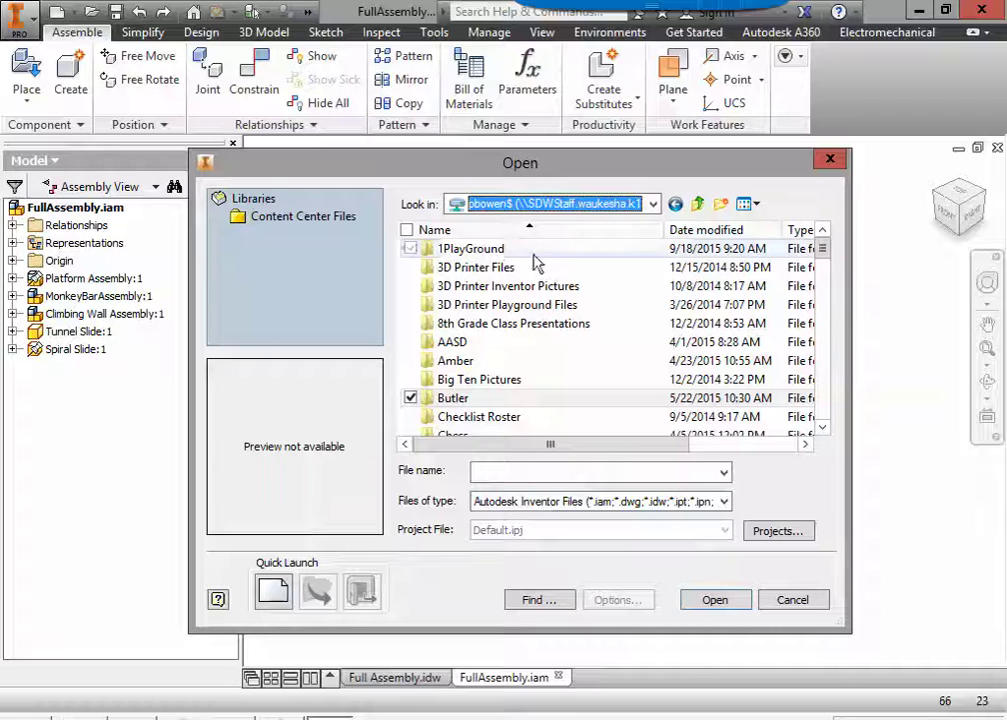
{"action": "double_click", "coordinate": [440, 250]}
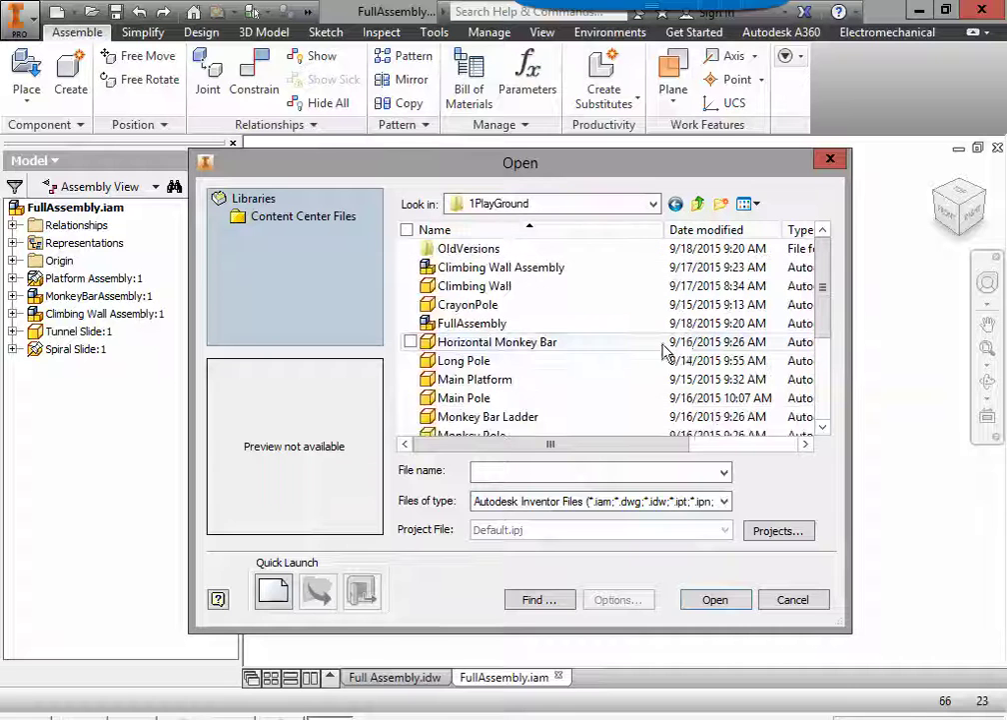
{"action": "left_click", "coordinate": [505, 328]}
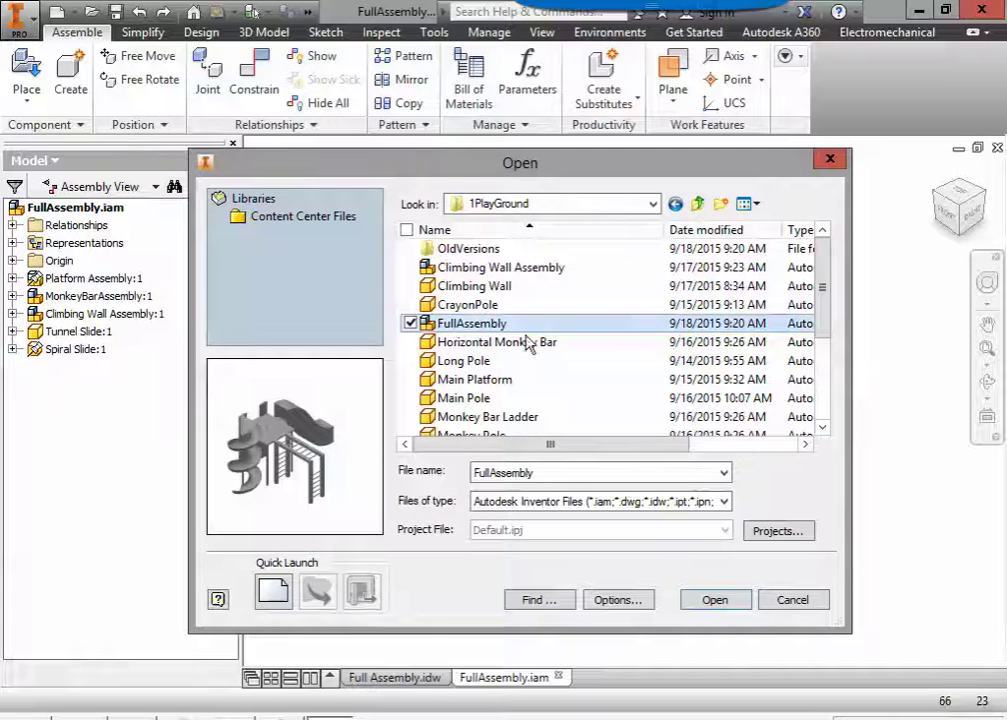
{"action": "left_click", "coordinate": [825, 605]}
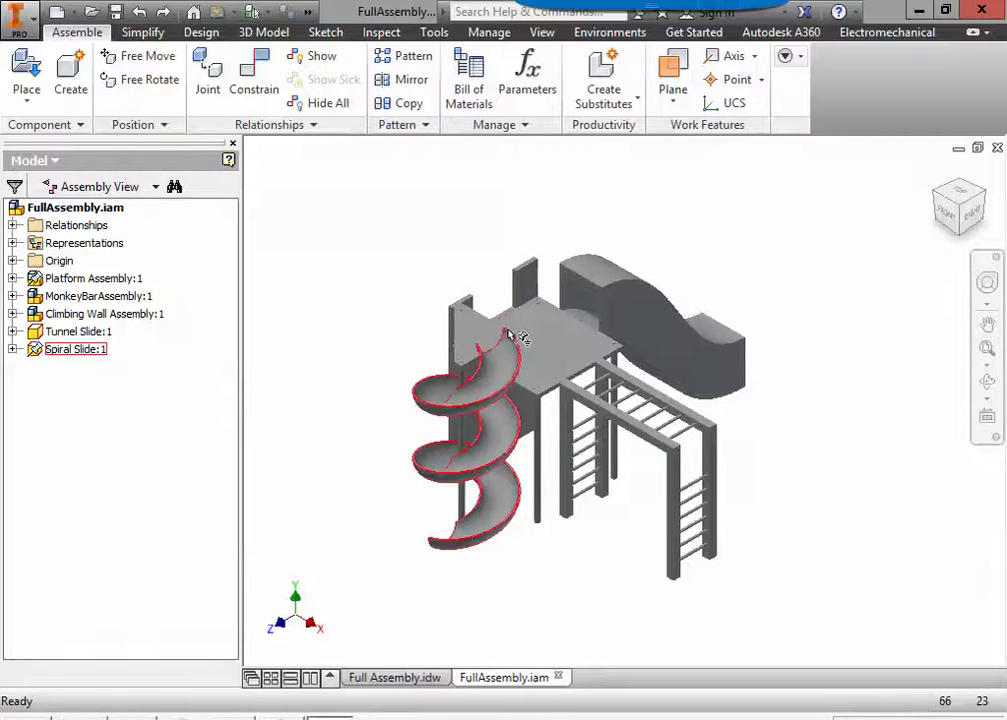
Examine the assembly model and the crayon pole positions in both views of the Full Assembly drawing
{"action": "scroll", "coordinate": [510, 333], "scroll_direction": "up", "scroll_amount": 3}
{"action": "scroll", "coordinate": [506, 331], "scroll_direction": "down", "scroll_amount": 2}
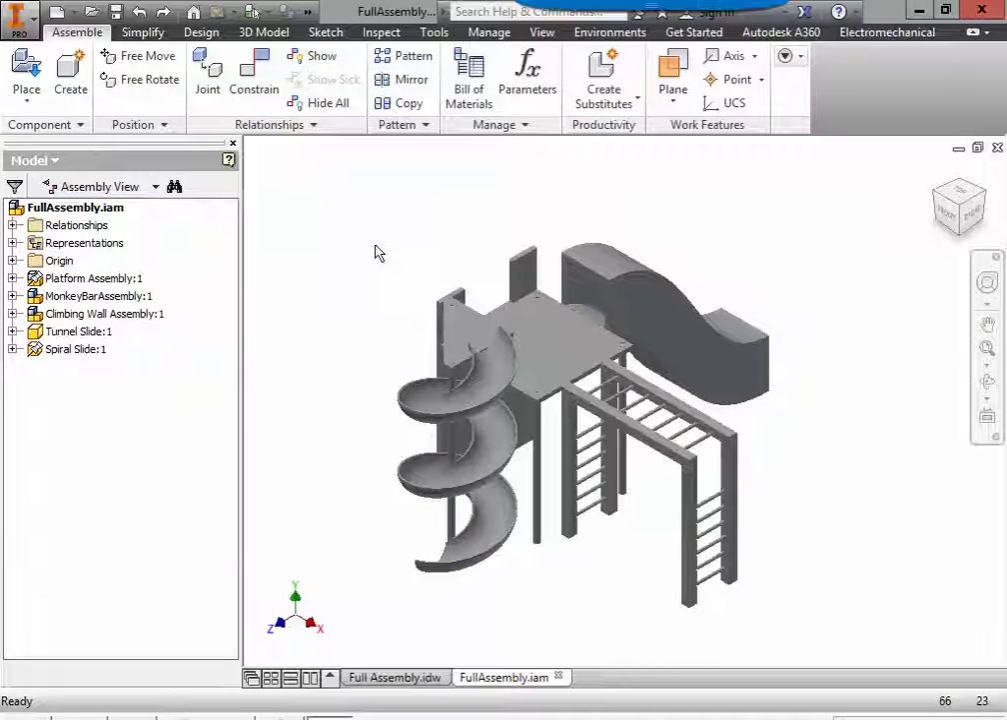
{"action": "middle_click_drag", "start_coordinate": [452, 242], "coordinate": [435, 261]}
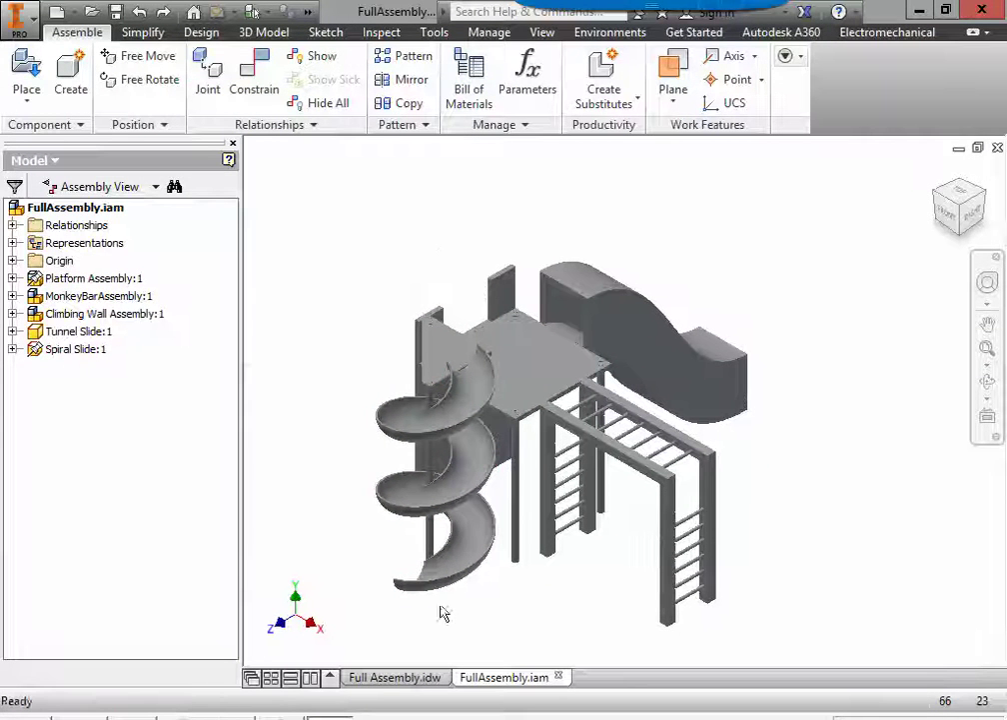
{"action": "left_click", "coordinate": [395, 678]}
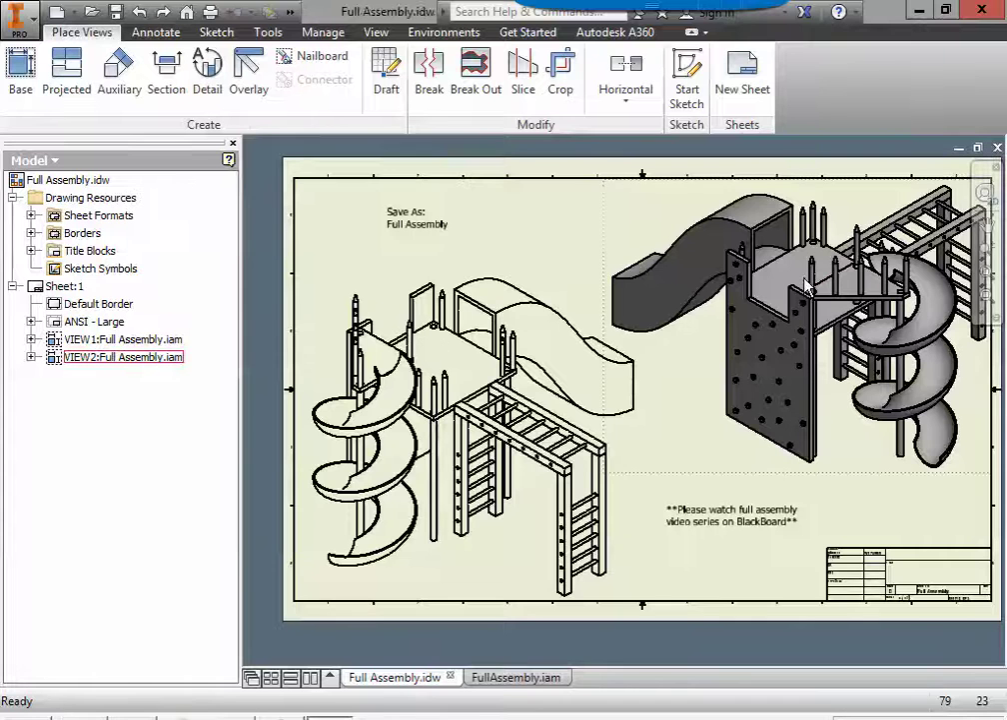
{"action": "middle_click_drag", "start_coordinate": [896, 281], "coordinate": [890, 285]}
{"action": "scroll", "coordinate": [730, 355], "scroll_direction": "down", "scroll_amount": 3}
{"action": "scroll", "coordinate": [729, 355], "scroll_direction": "up", "scroll_amount": 6}
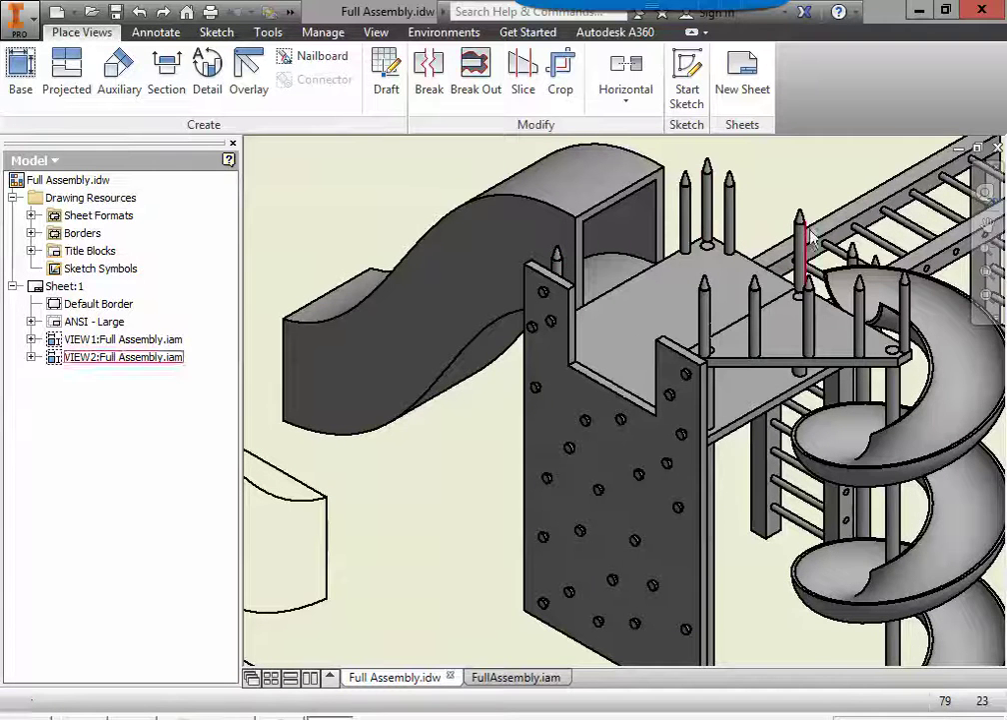
{"action": "middle_click_drag", "start_coordinate": [453, 576], "coordinate": [751, 433]}
{"action": "scroll", "coordinate": [590, 472], "scroll_direction": "up", "scroll_amount": 3}
{"action": "middle_click_drag", "start_coordinate": [305, 400], "coordinate": [390, 407]}
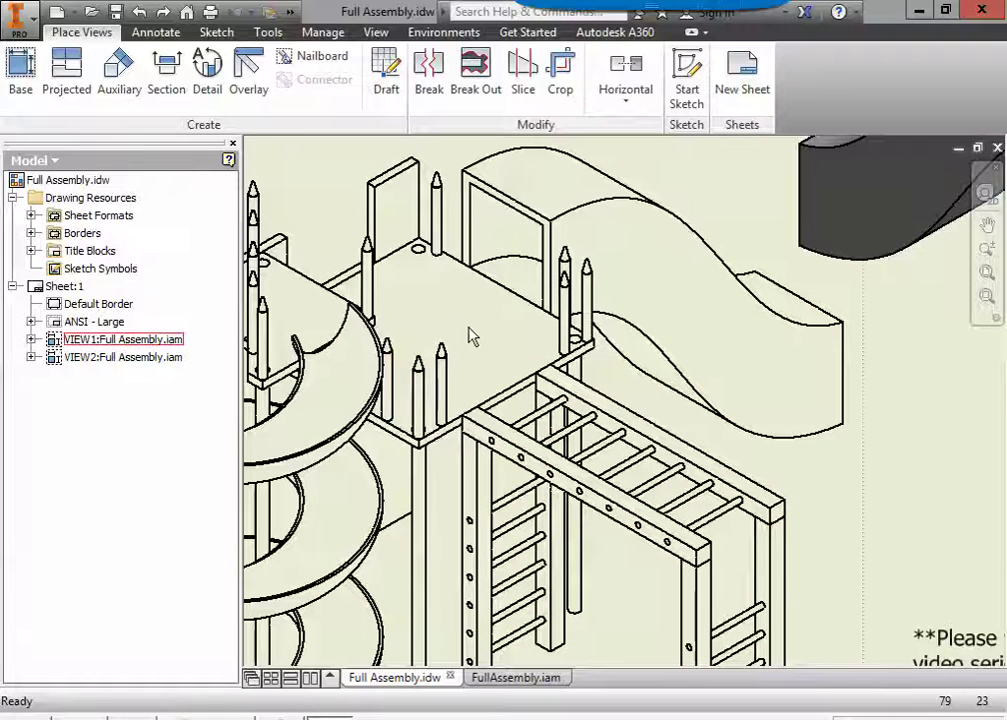
{"action": "scroll", "coordinate": [430, 456], "scroll_direction": "up", "scroll_amount": 3}
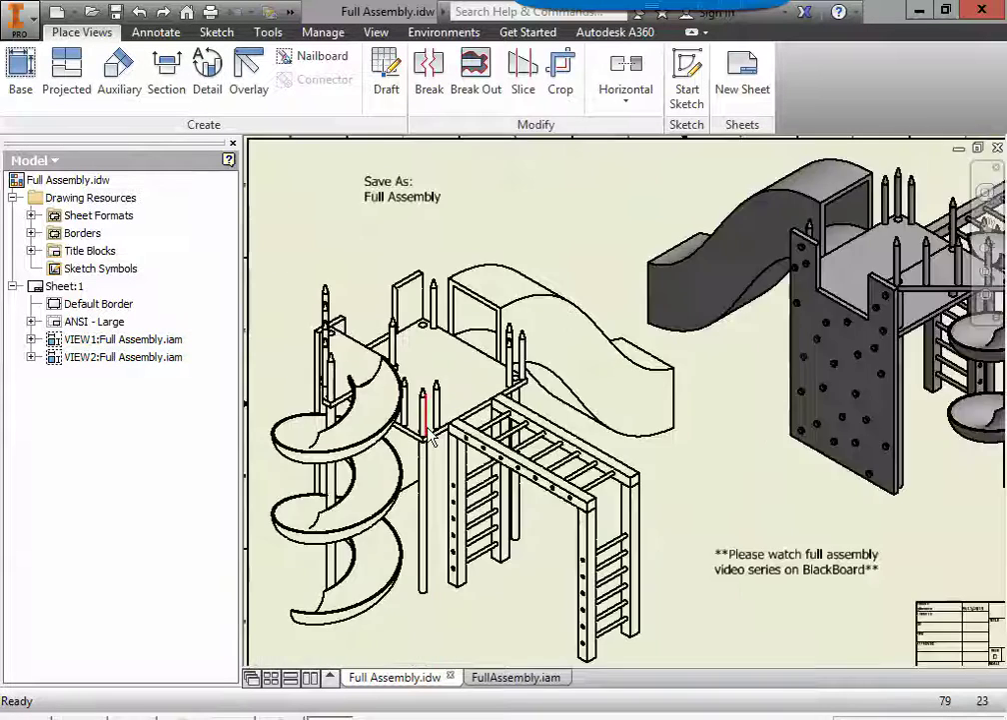
Place 13 copies of the CrayonPole part from the 1PlayGround folder in FullAssembly.iam, in two rows beside the playground structure
{"action": "left_click", "coordinate": [512, 679]}
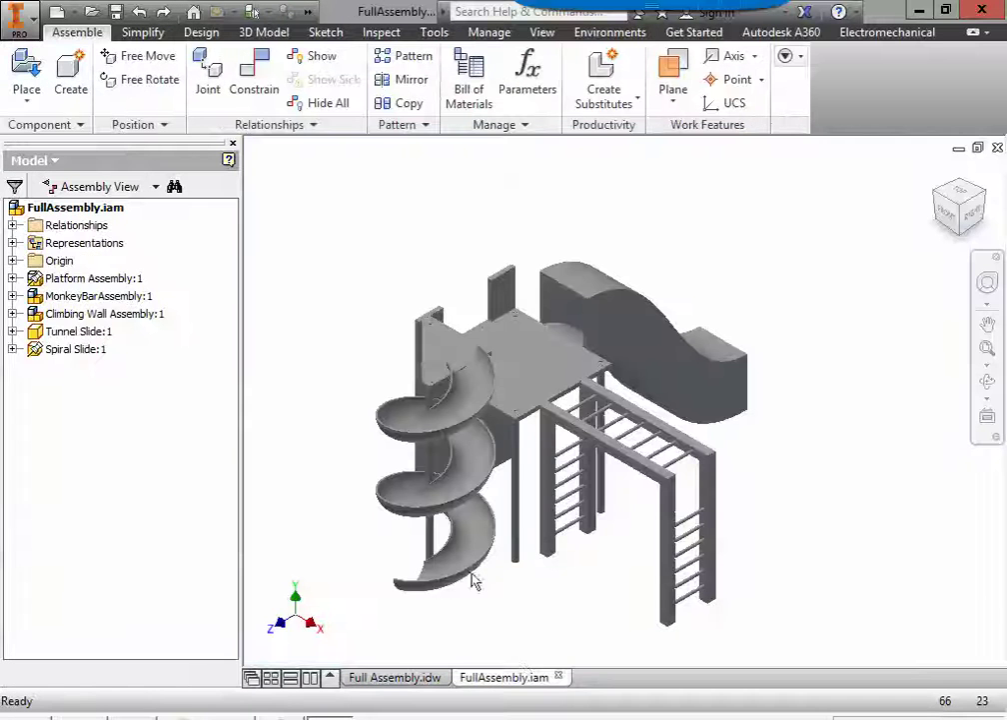
{"action": "left_click", "coordinate": [27, 82]}
{"action": "left_click", "coordinate": [468, 305]}
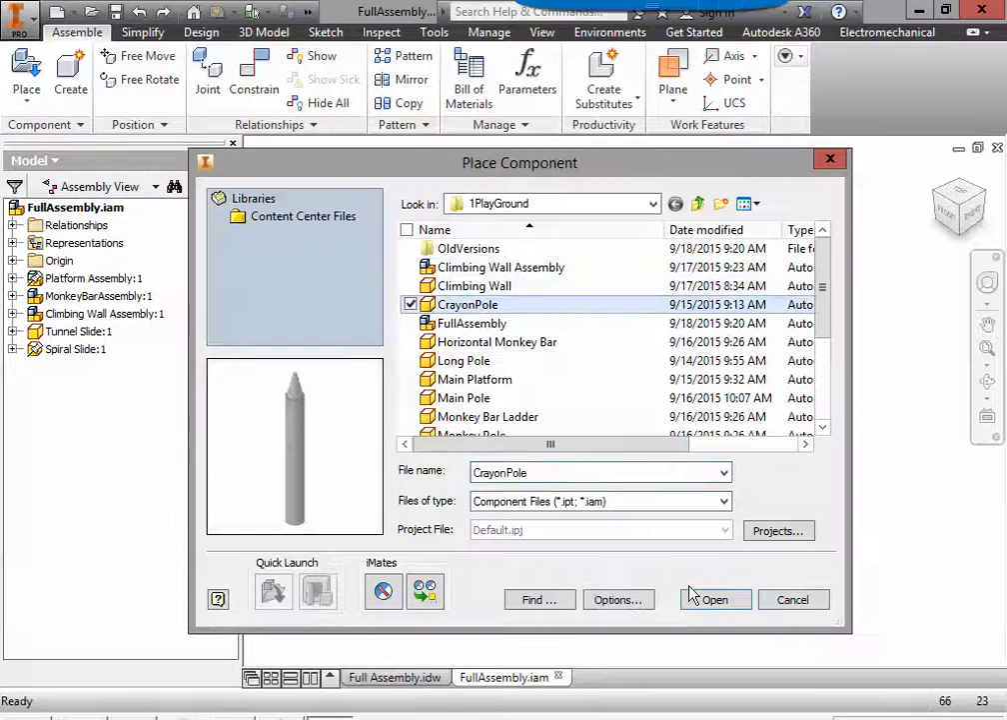
{"action": "left_click", "coordinate": [735, 605]}
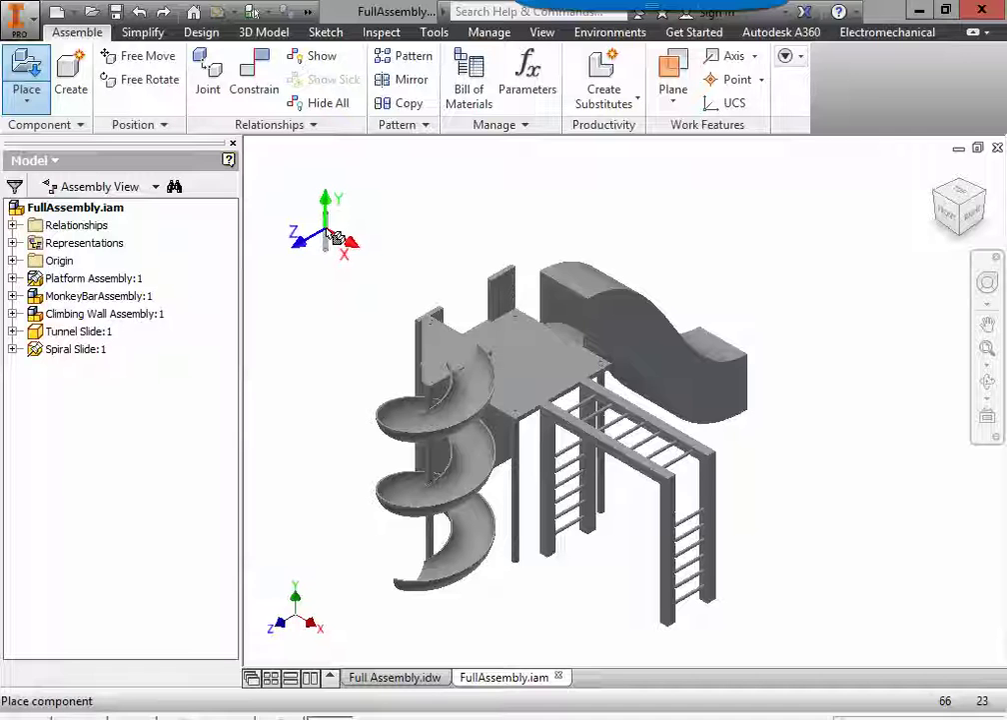
{"action": "left_click", "coordinate": [338, 232]}
{"action": "left_click", "coordinate": [355, 223]}
{"action": "left_click", "coordinate": [371, 214]}
{"action": "left_click", "coordinate": [387, 205]}
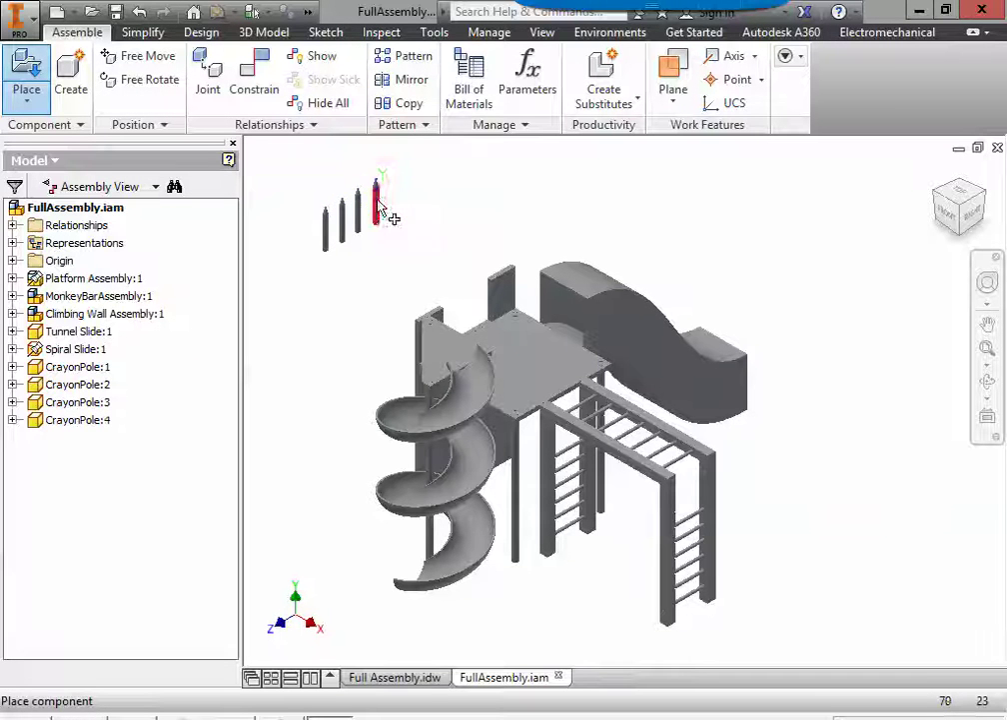
{"action": "left_click", "coordinate": [404, 196]}
{"action": "left_click", "coordinate": [423, 187]}
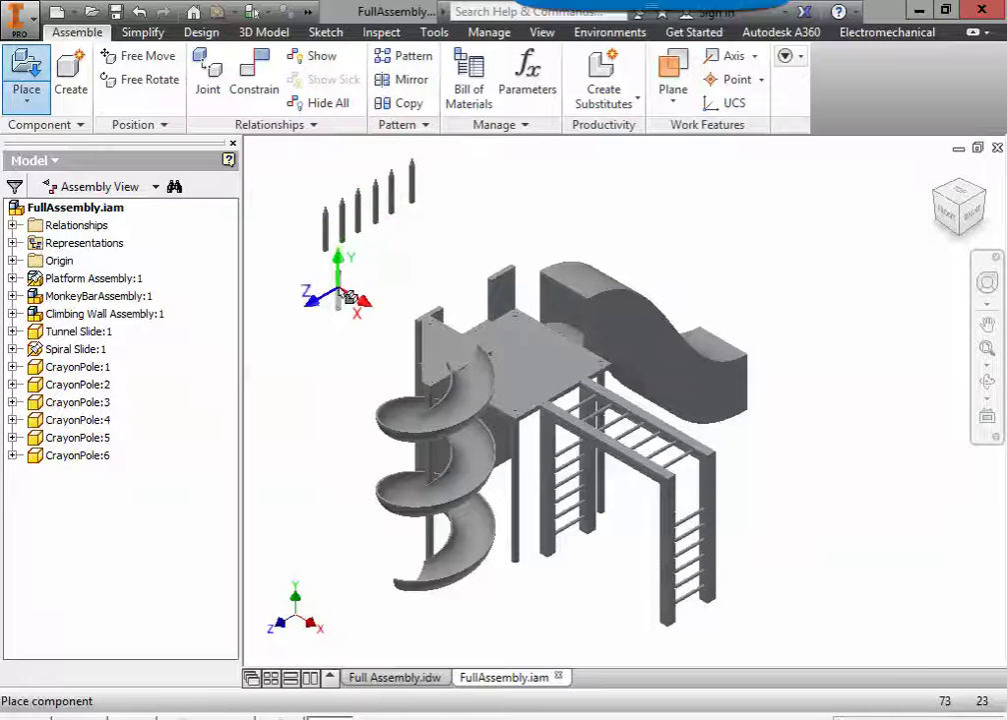
{"action": "left_click", "coordinate": [345, 288]}
{"action": "left_click", "coordinate": [361, 278]}
{"action": "left_click", "coordinate": [379, 268]}
{"action": "left_click", "coordinate": [395, 259]}
{"action": "left_click", "coordinate": [412, 248]}
{"action": "left_click", "coordinate": [429, 239]}
{"action": "left_click", "coordinate": [445, 229]}
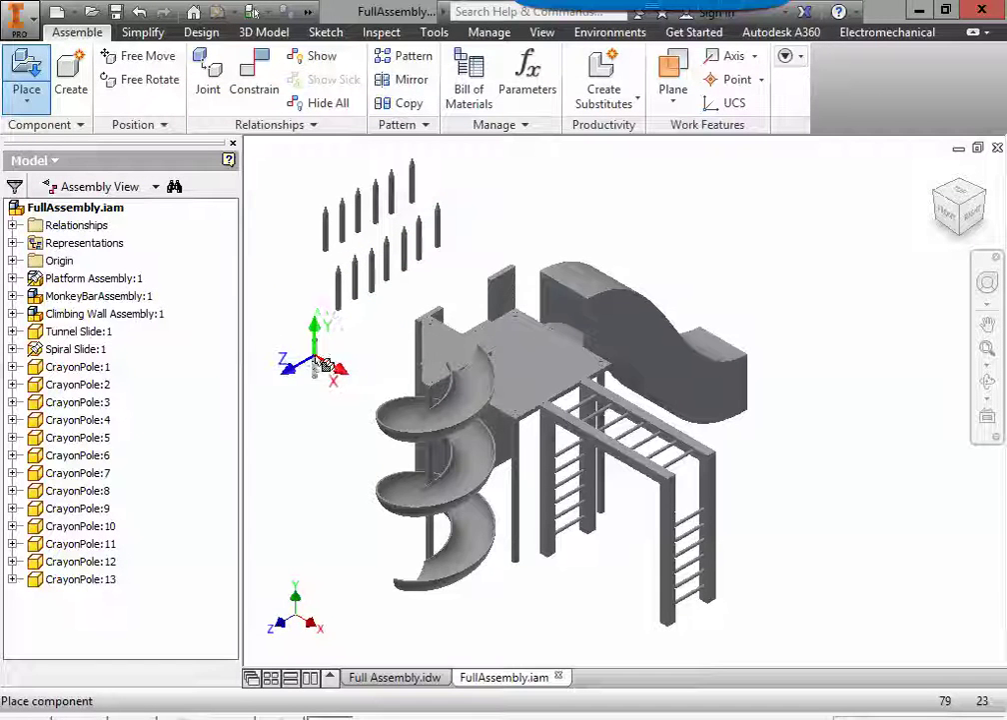
{"action": "key", "text": "Escape"}
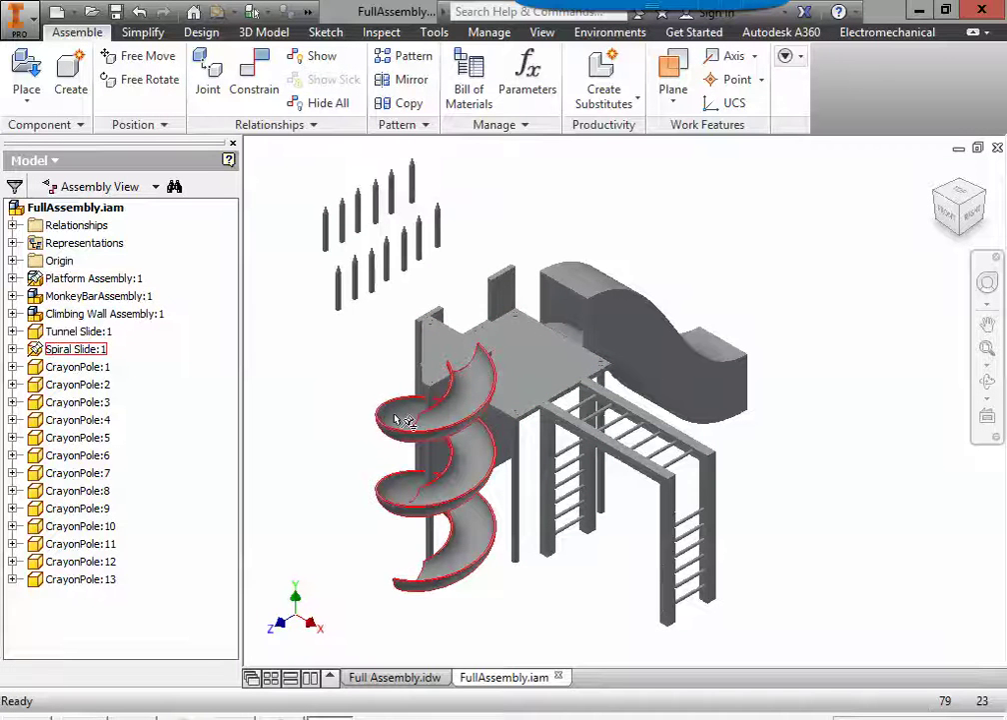
Mate the bottom face of one crayon pole to the top face of the main square platform with zero offset
{"action": "middle_click_drag", "start_coordinate": [378, 397], "coordinate": [380, 370], "text": "shift"}
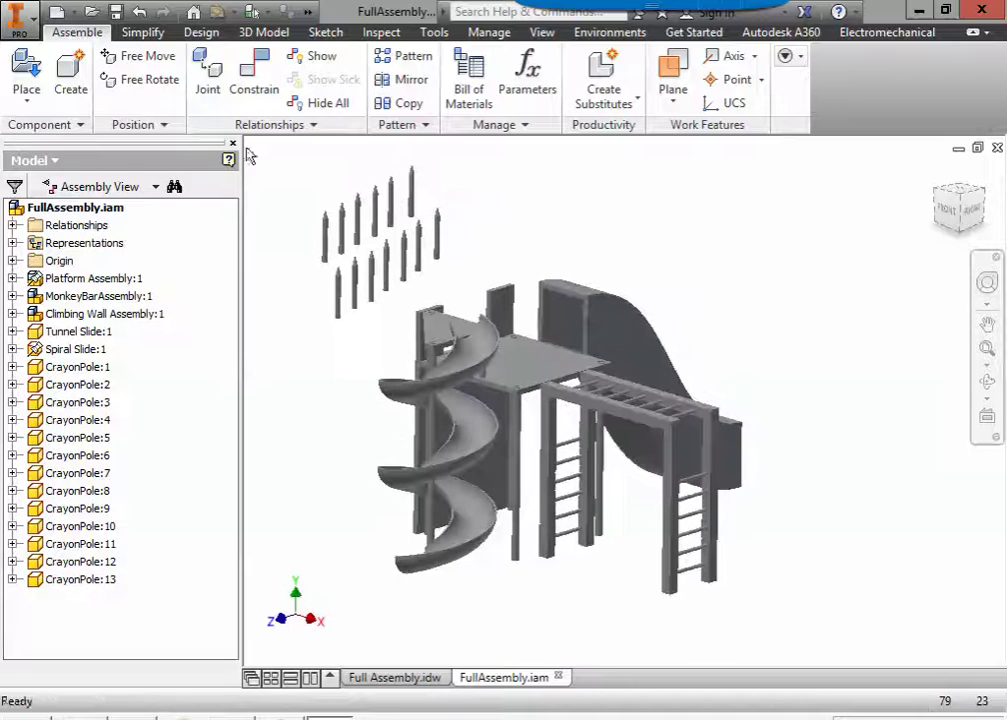
{"action": "left_click", "coordinate": [254, 80]}
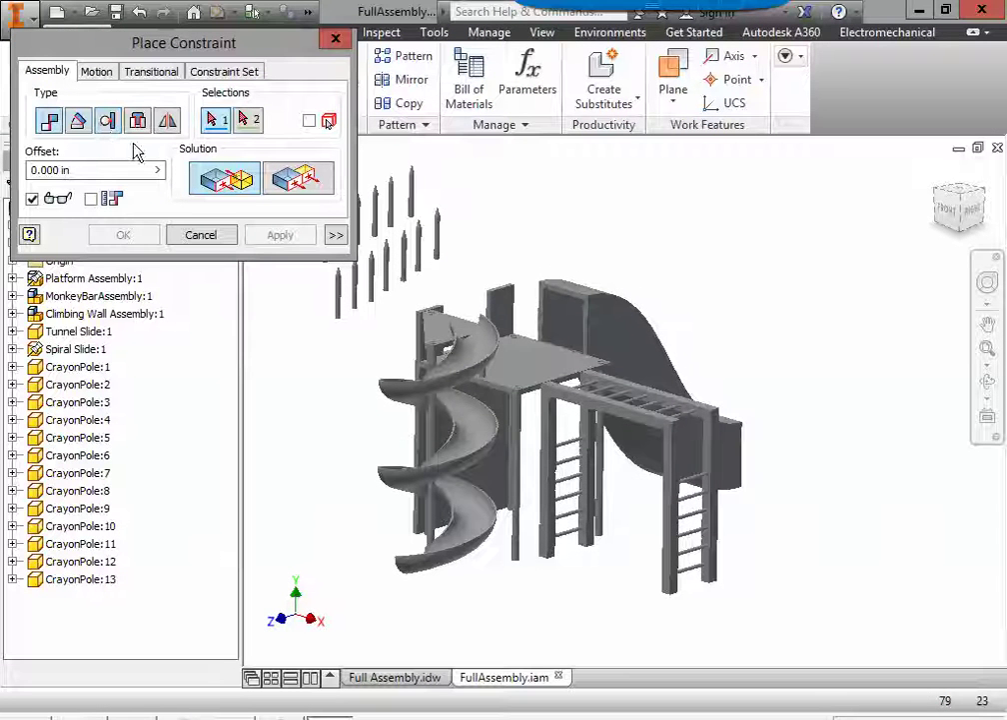
{"action": "middle_click_drag", "start_coordinate": [333, 386], "coordinate": [371, 308], "text": "shift"}
{"action": "scroll", "coordinate": [335, 375], "scroll_direction": "up", "scroll_amount": 10}
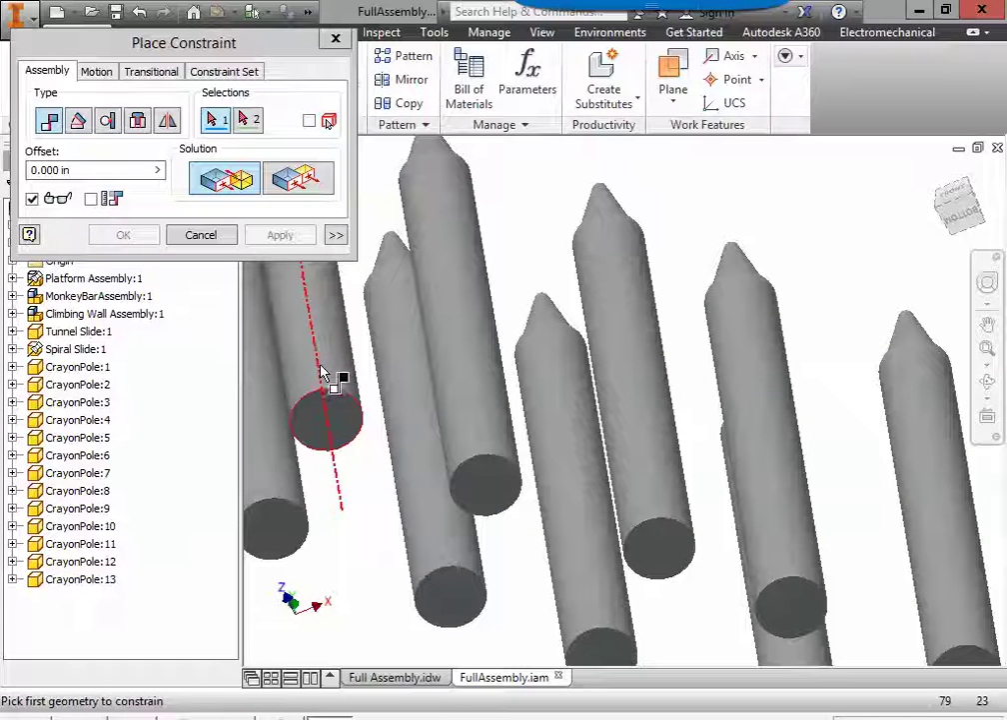
{"action": "left_click", "coordinate": [348, 424]}
{"action": "scroll", "coordinate": [379, 439], "scroll_direction": "down", "scroll_amount": 8}
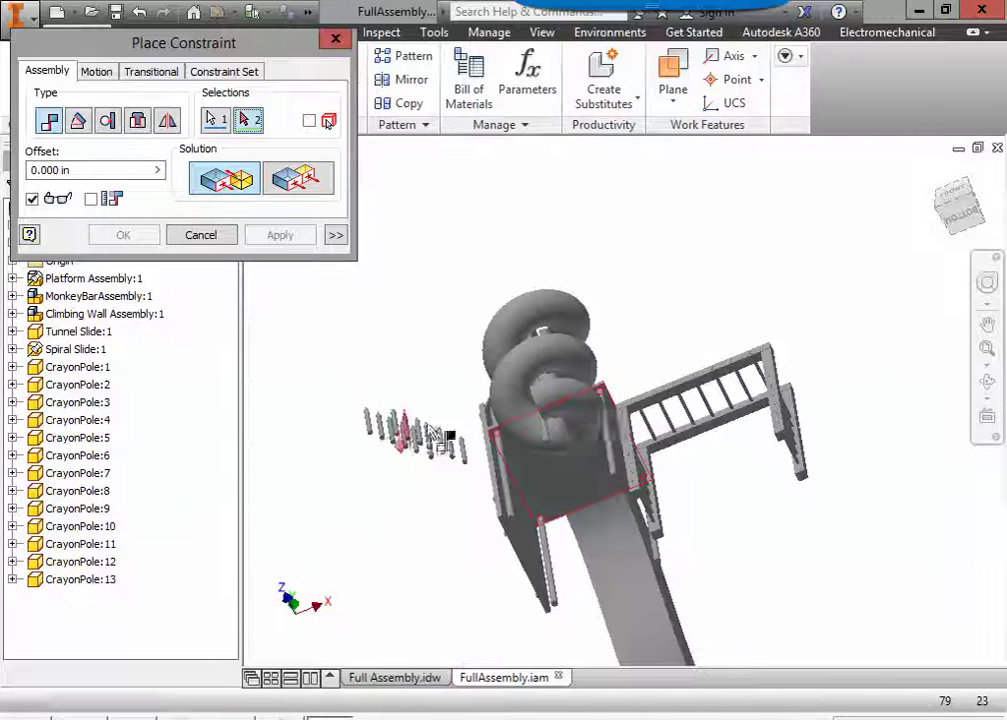
{"action": "middle_click_drag", "start_coordinate": [562, 434], "coordinate": [577, 524], "text": "shift"}
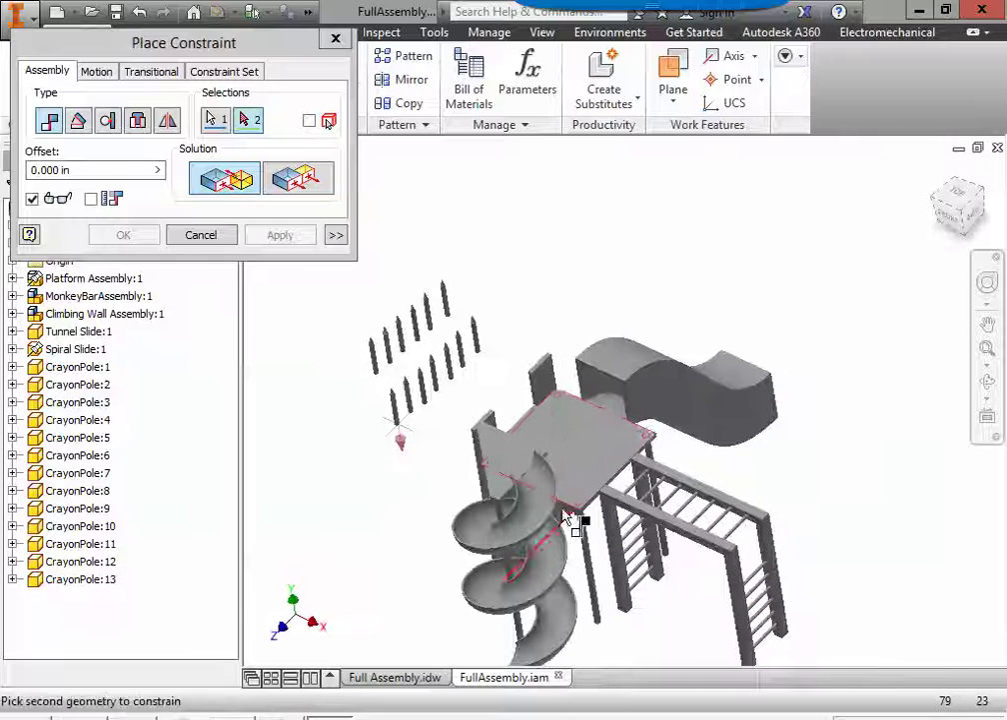
{"action": "left_click", "coordinate": [560, 434]}
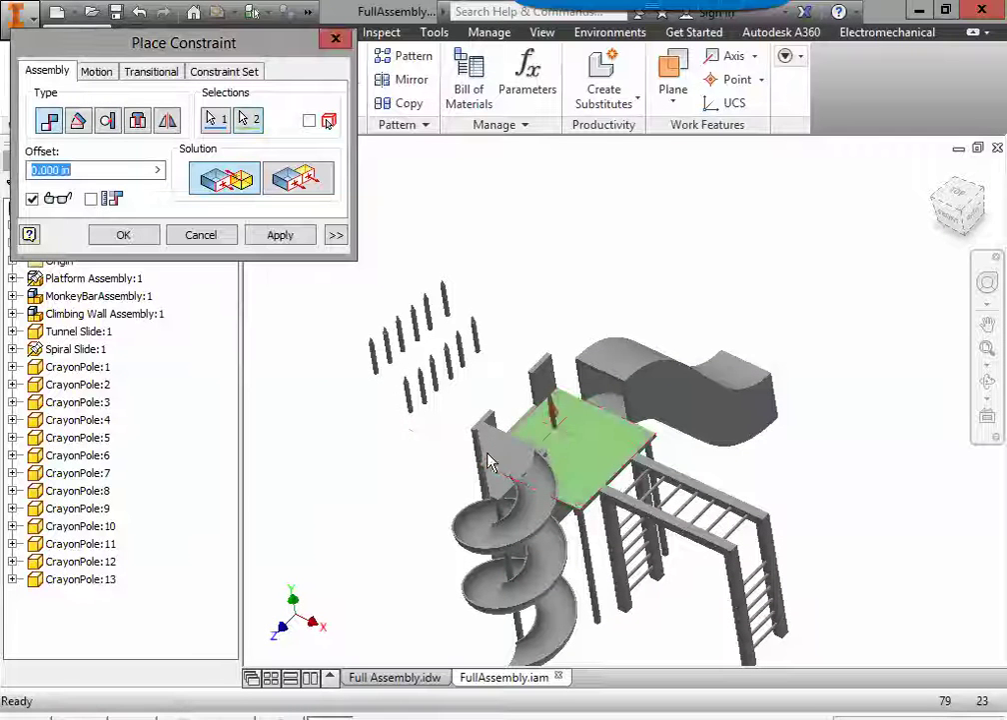
{"action": "left_click", "coordinate": [281, 237]}
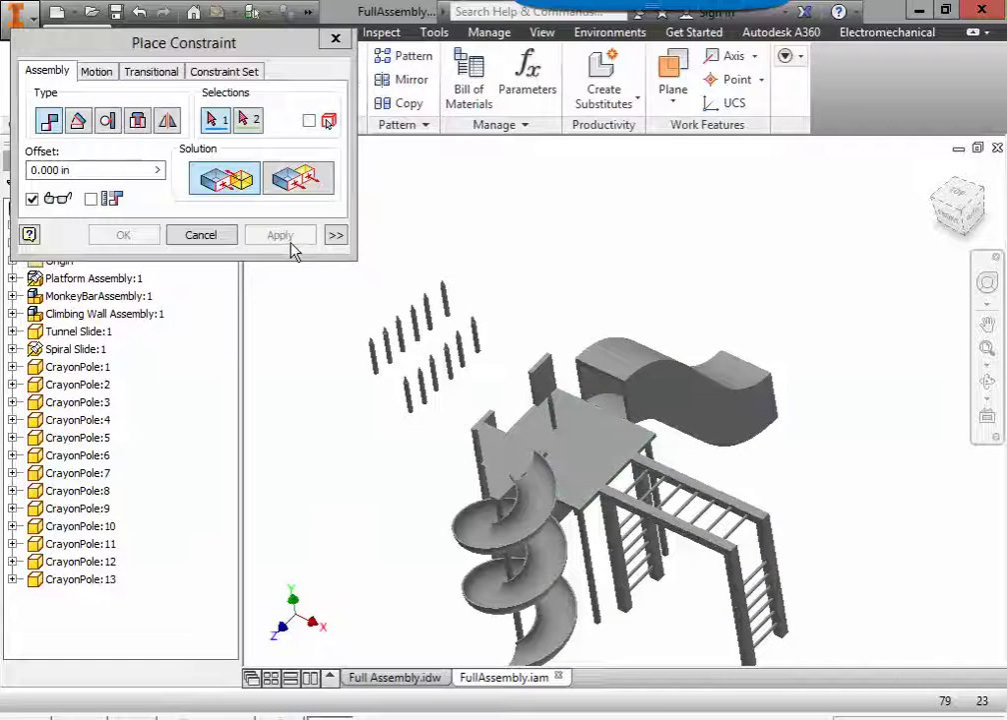
Mate the main platform's top face to the bottom face of a second crayon pole with zero offset
{"action": "left_click", "coordinate": [584, 445]}
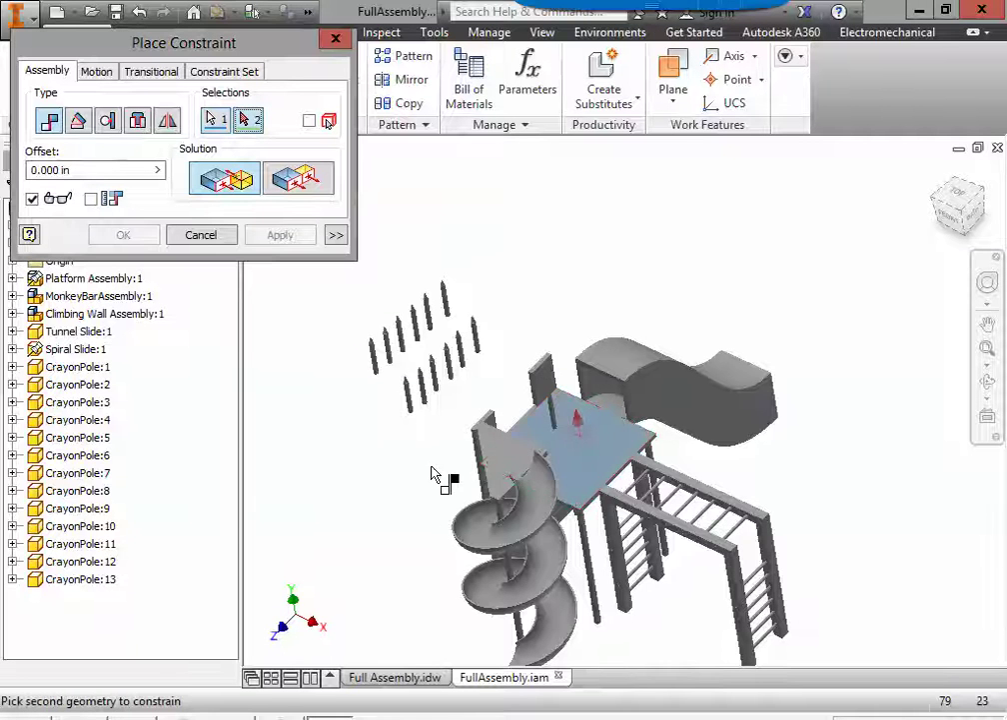
{"action": "mouse_move", "coordinate": [428, 480]}
{"action": "middle_mouse_down", "text": "shift"}
{"action": "mouse_move", "coordinate": [419, 378]}
{"action": "mouse_move", "coordinate": [422, 504]}
{"action": "middle_mouse_up", "text": "shift"}
{"action": "scroll", "coordinate": [425, 545], "scroll_direction": "up", "scroll_amount": 5}
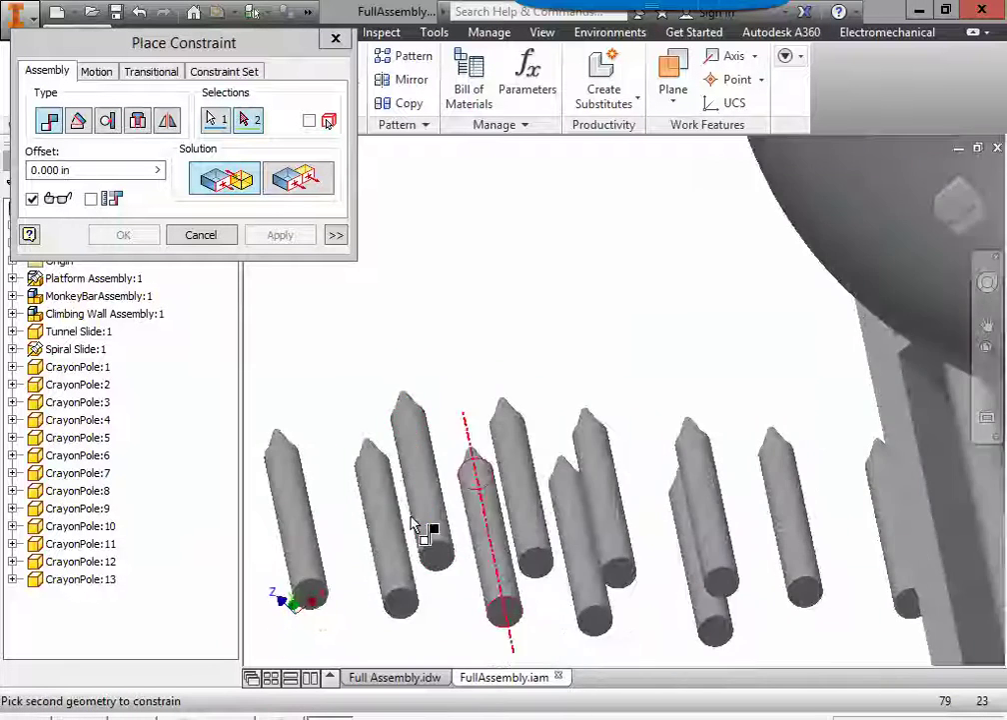
{"action": "left_click", "coordinate": [462, 585]}
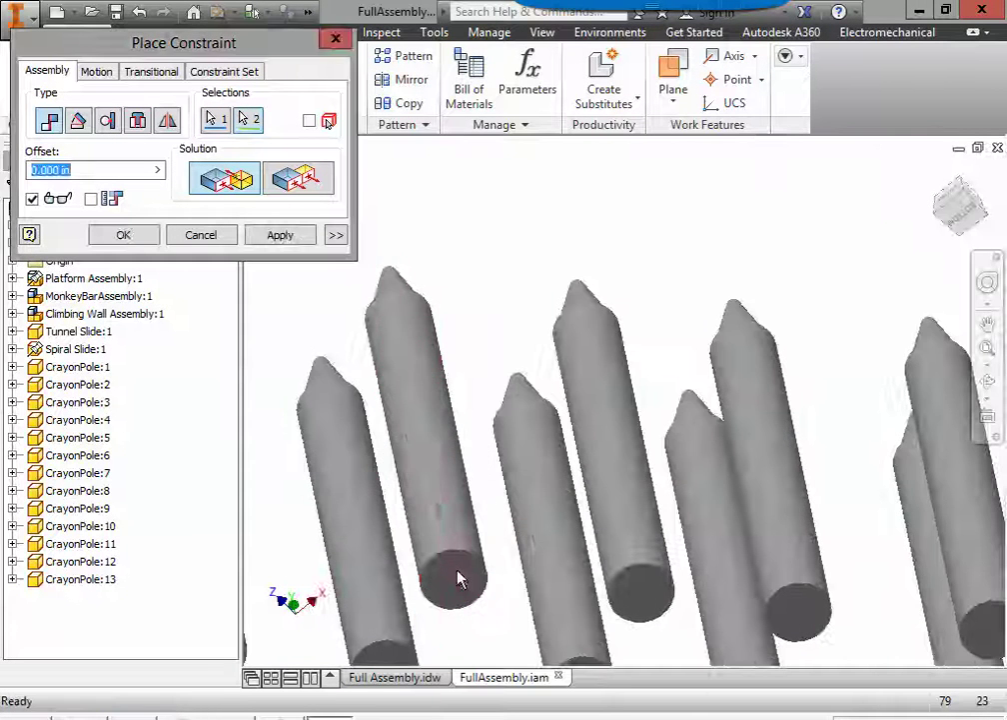
{"action": "left_click", "coordinate": [280, 236]}
Mate a third crayon pole's bottom face to the main platform's top face with zero offset
{"action": "middle_click_drag", "start_coordinate": [387, 348], "coordinate": [396, 299]}
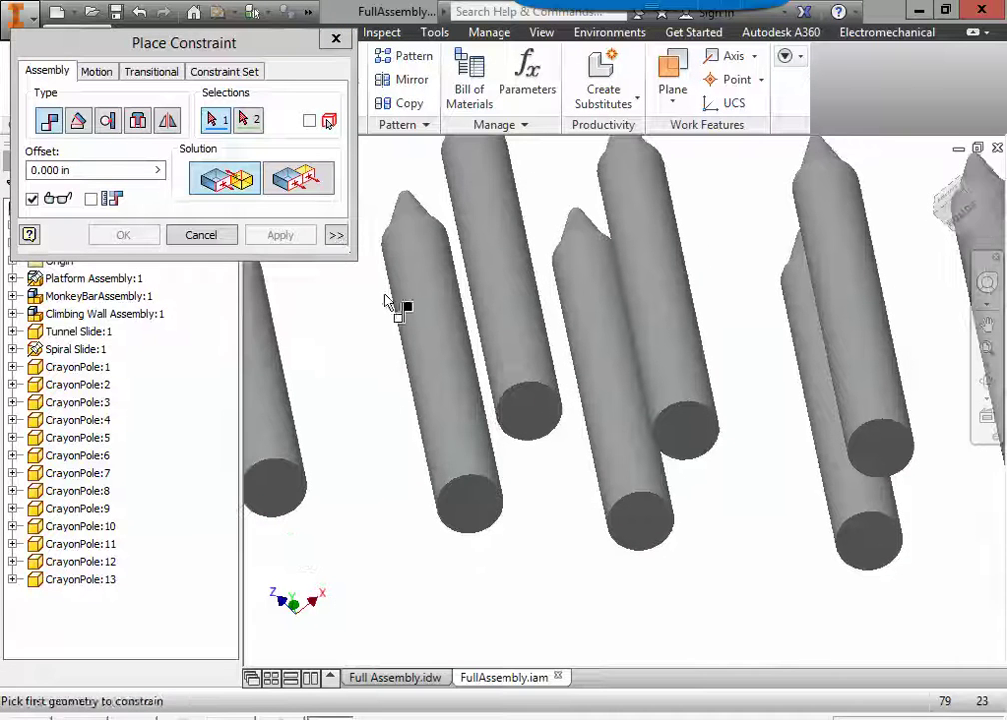
{"action": "left_click", "coordinate": [540, 408]}
{"action": "scroll", "coordinate": [570, 425], "scroll_direction": "down", "scroll_amount": 5}
{"action": "middle_click_drag", "start_coordinate": [566, 421], "coordinate": [700, 411], "text": "shift"}
{"action": "left_click", "coordinate": [693, 380]}
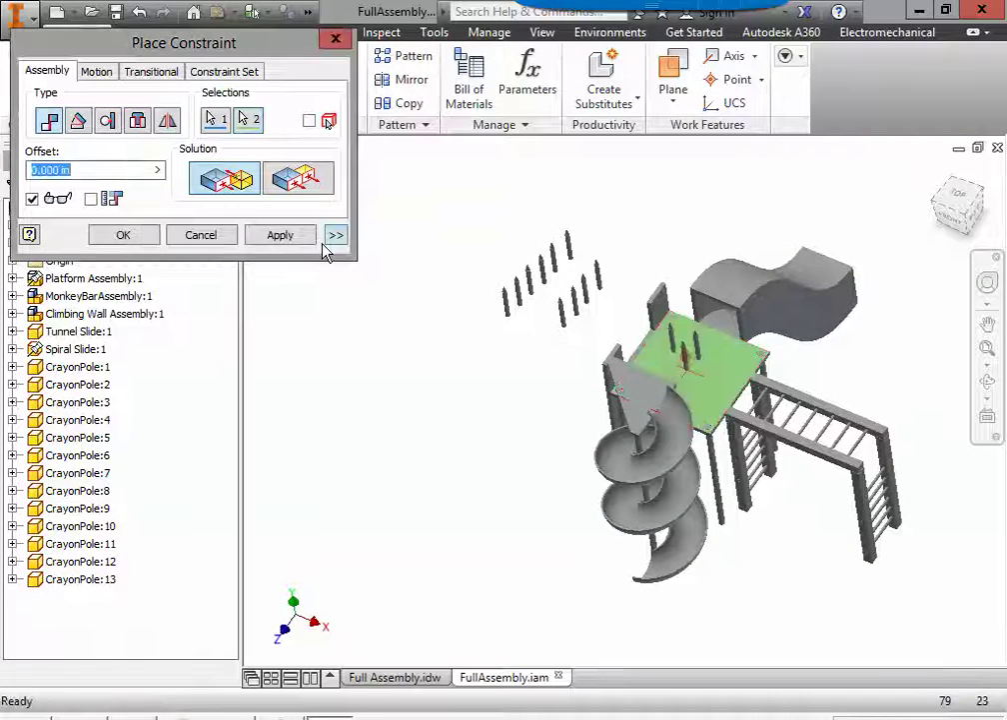
{"action": "left_click", "coordinate": [280, 235]}
Mate the main platform's top face to a fourth crayon pole's bottom face with zero offset
{"action": "left_click", "coordinate": [669, 368]}
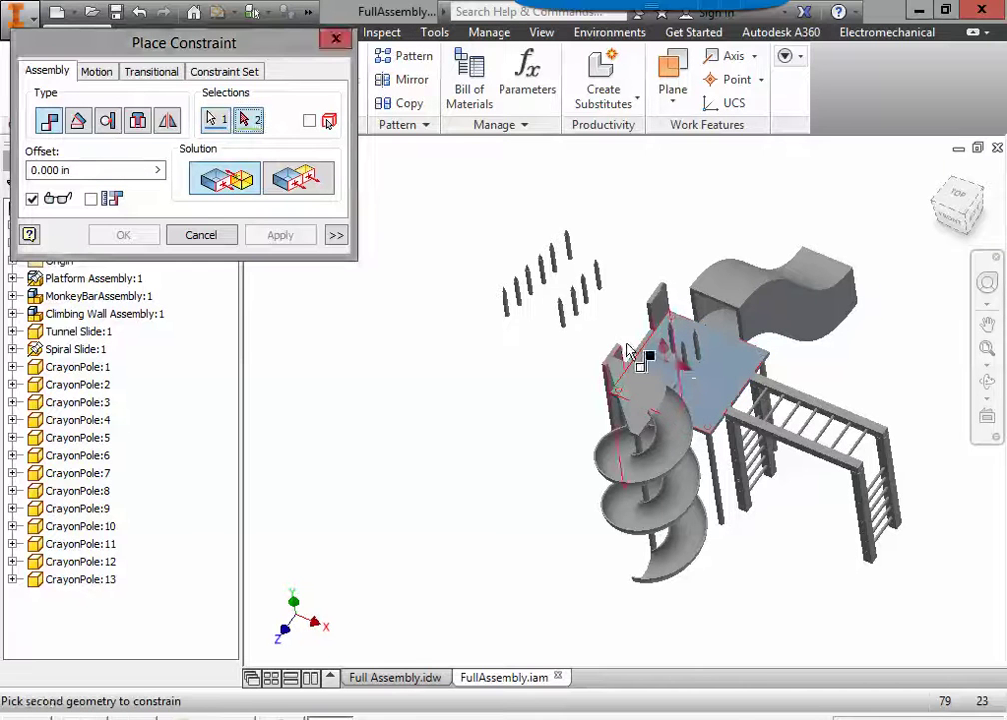
{"action": "mouse_move", "coordinate": [577, 382]}
{"action": "middle_mouse_down", "text": "shift"}
{"action": "mouse_move", "coordinate": [558, 295]}
{"action": "mouse_move", "coordinate": [579, 394]}
{"action": "middle_mouse_up", "text": "shift"}
{"action": "scroll", "coordinate": [590, 420], "scroll_direction": "up", "scroll_amount": 6}
{"action": "left_click", "coordinate": [606, 360]}
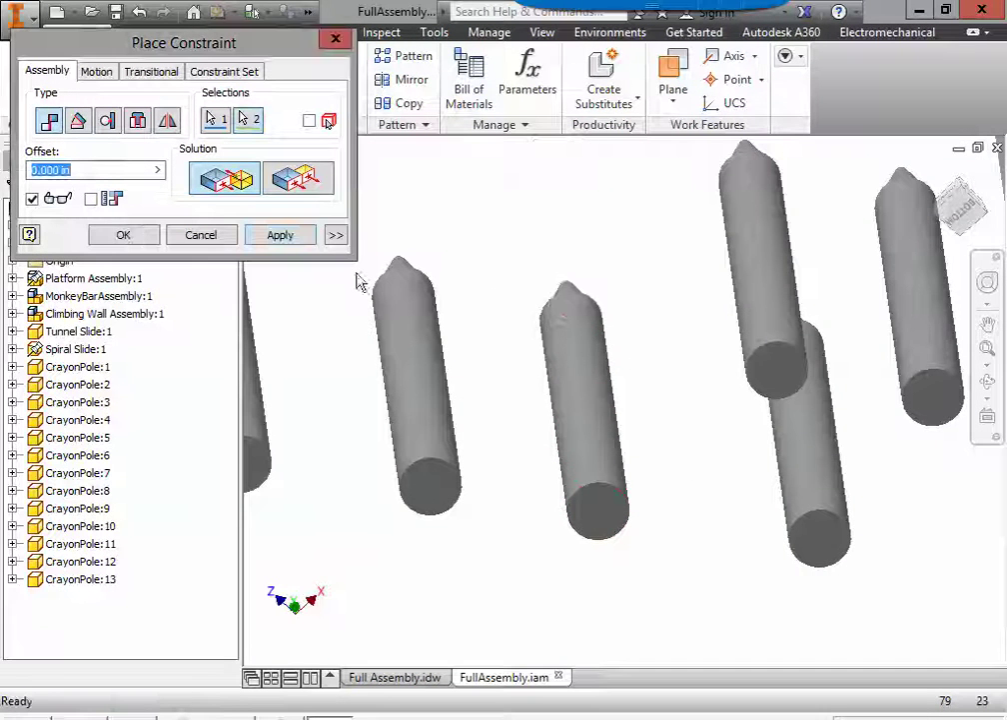
{"action": "left_click", "coordinate": [305, 234]}
Mate the bottom face of a fifth crayon pole to the main platform's top face with zero offset
{"action": "left_click", "coordinate": [801, 399]}
{"action": "middle_click_drag", "start_coordinate": [802, 400], "coordinate": [884, 288], "text": "shift"}
{"action": "left_click", "coordinate": [884, 284]}
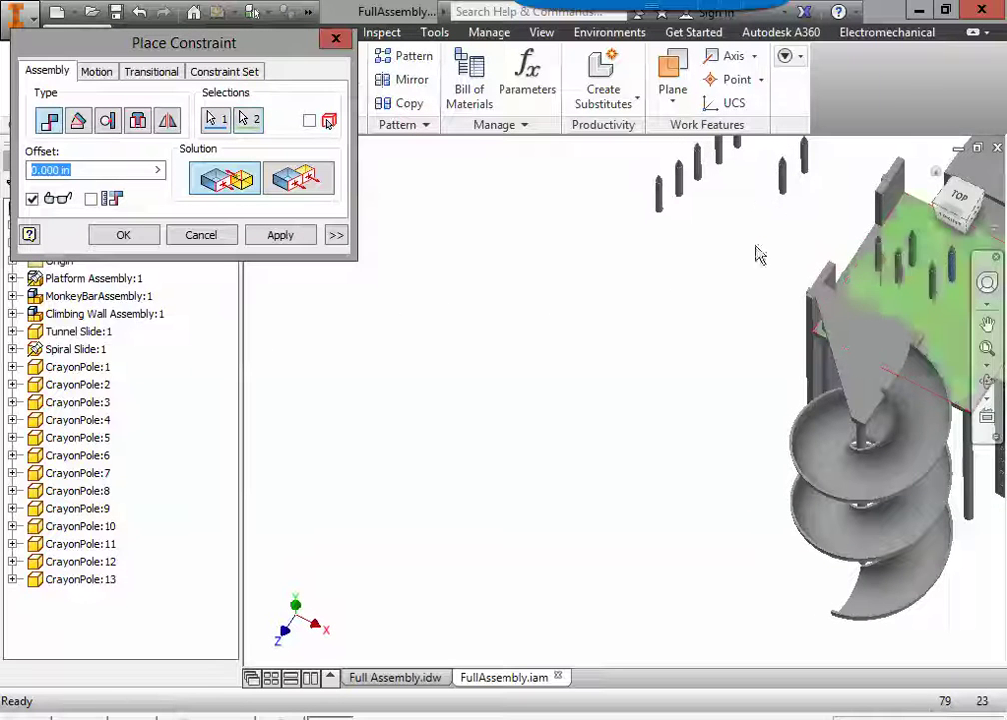
{"action": "left_click", "coordinate": [281, 243]}
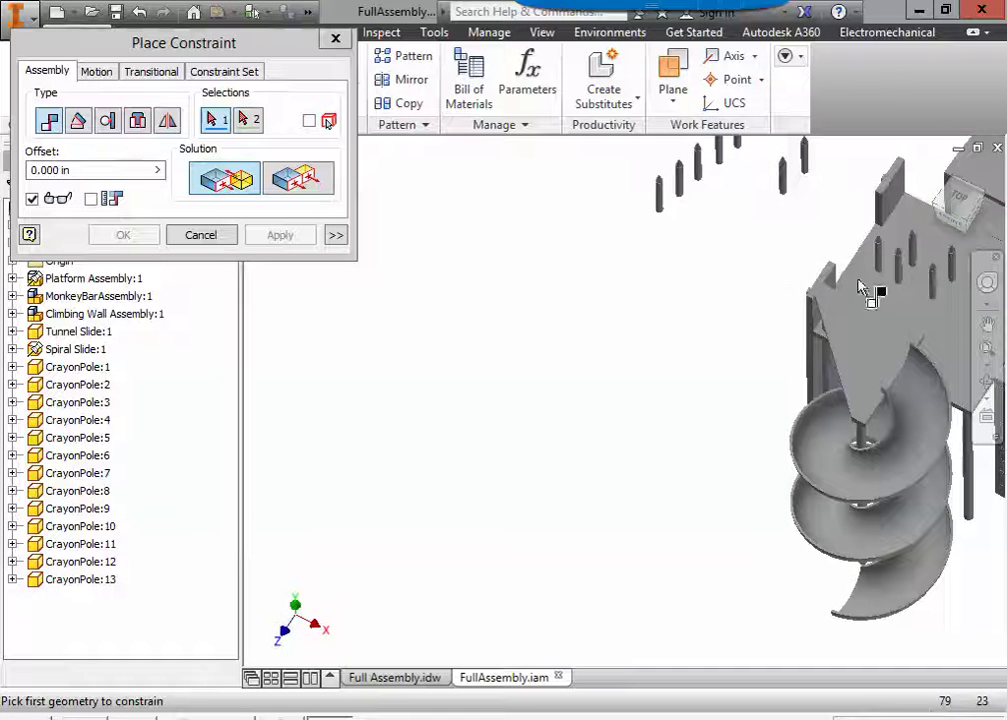
Mate the main platform's top face to the bottom face of a sixth crayon pole with zero offset
{"action": "left_click", "coordinate": [917, 286]}
{"action": "middle_click_drag", "start_coordinate": [805, 292], "coordinate": [781, 299], "text": "shift"}
{"action": "scroll", "coordinate": [734, 300], "scroll_direction": "up", "scroll_amount": 5}
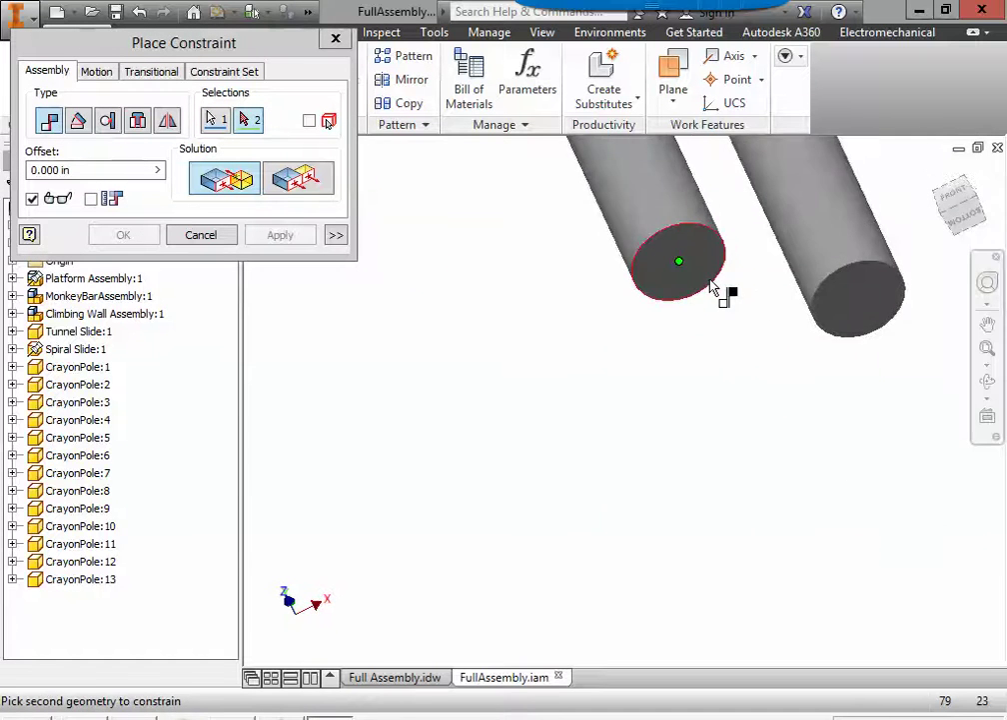
{"action": "left_click", "coordinate": [712, 284]}
{"action": "left_click", "coordinate": [282, 236]}
Mate a seventh crayon pole's bottom face to the main platform's top face with zero offset and finish placing constraints
{"action": "scroll", "coordinate": [550, 350], "scroll_direction": "down", "scroll_amount": 4}
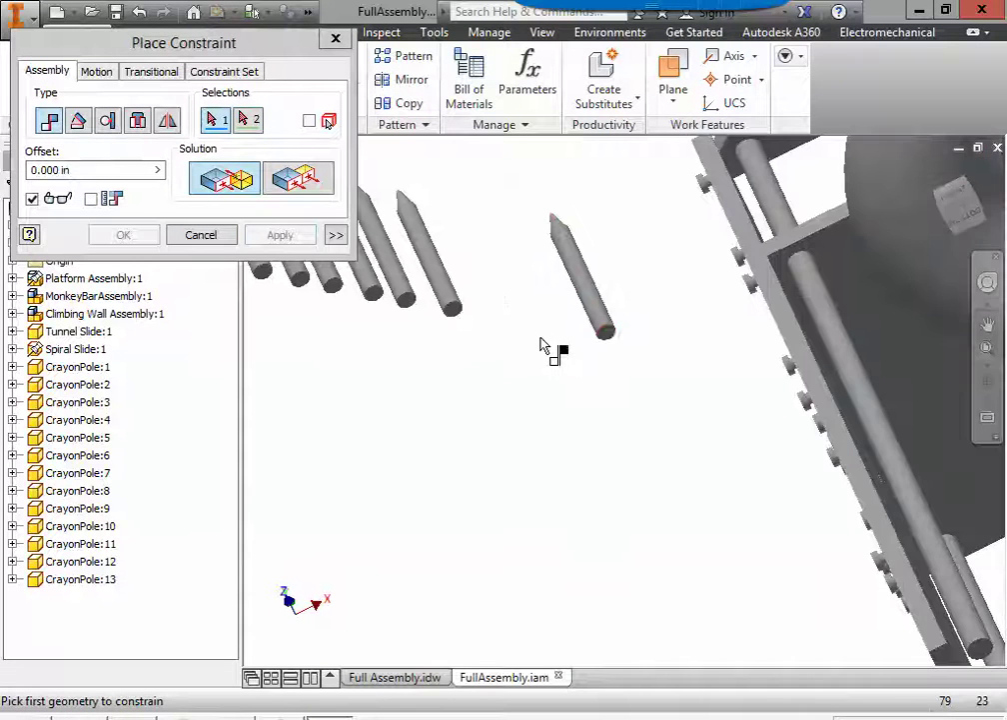
{"action": "scroll", "coordinate": [605, 332], "scroll_direction": "up", "scroll_amount": 3}
{"action": "left_click", "coordinate": [613, 338]}
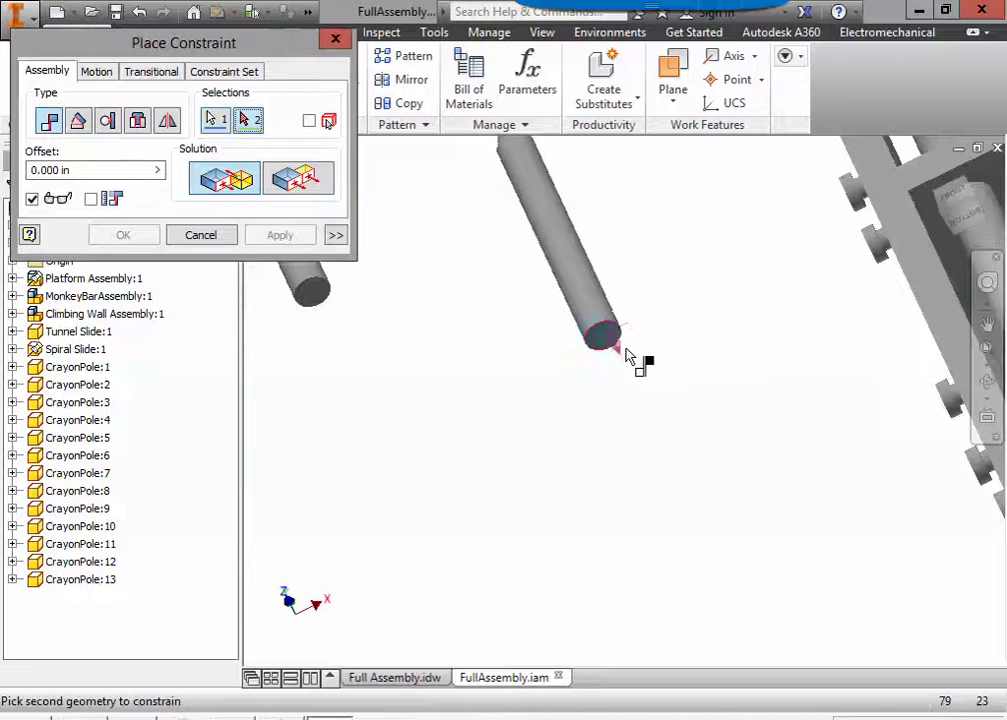
{"action": "scroll", "coordinate": [628, 358], "scroll_direction": "down", "scroll_amount": 3}
{"action": "middle_click_drag", "start_coordinate": [628, 357], "coordinate": [849, 385], "text": "shift"}
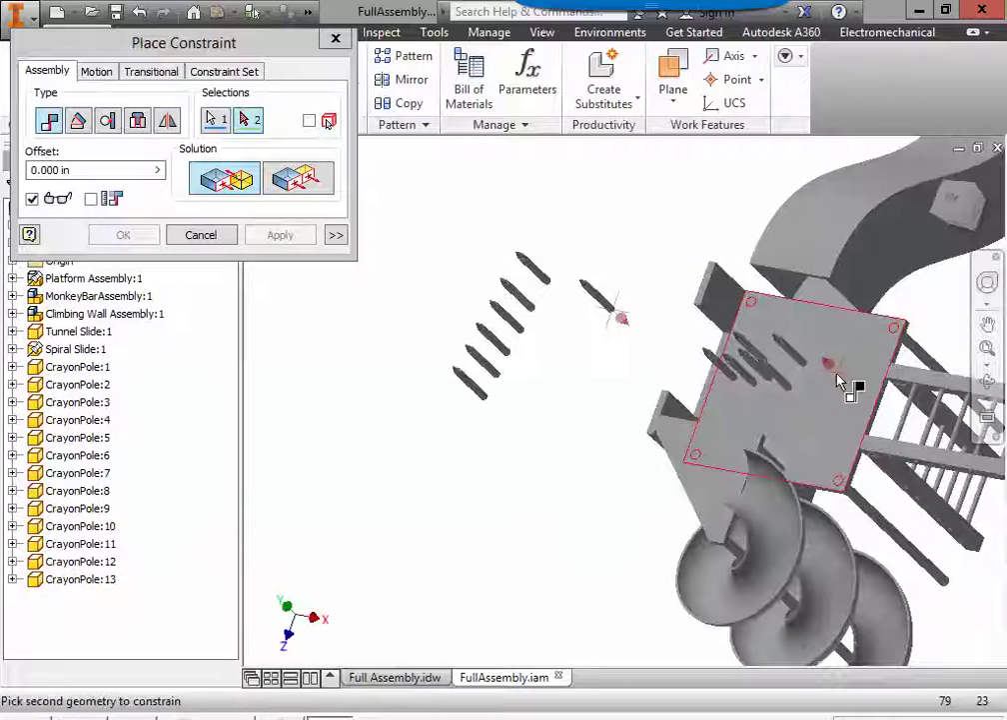
{"action": "left_click", "coordinate": [836, 378]}
{"action": "left_click", "coordinate": [279, 234]}
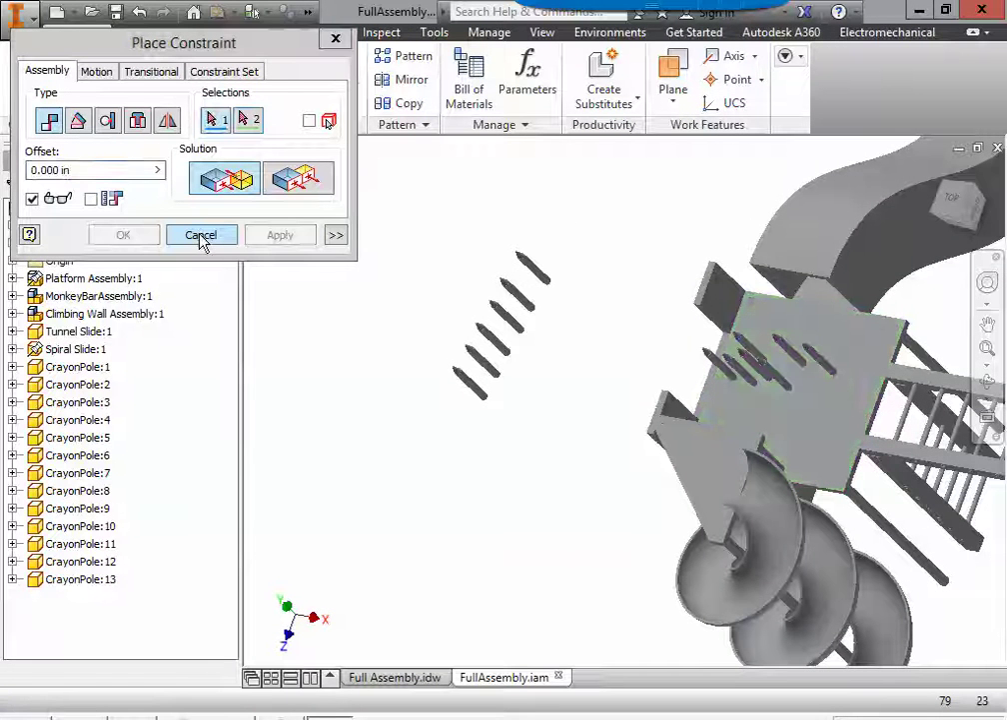
{"action": "left_click", "coordinate": [199, 235]}
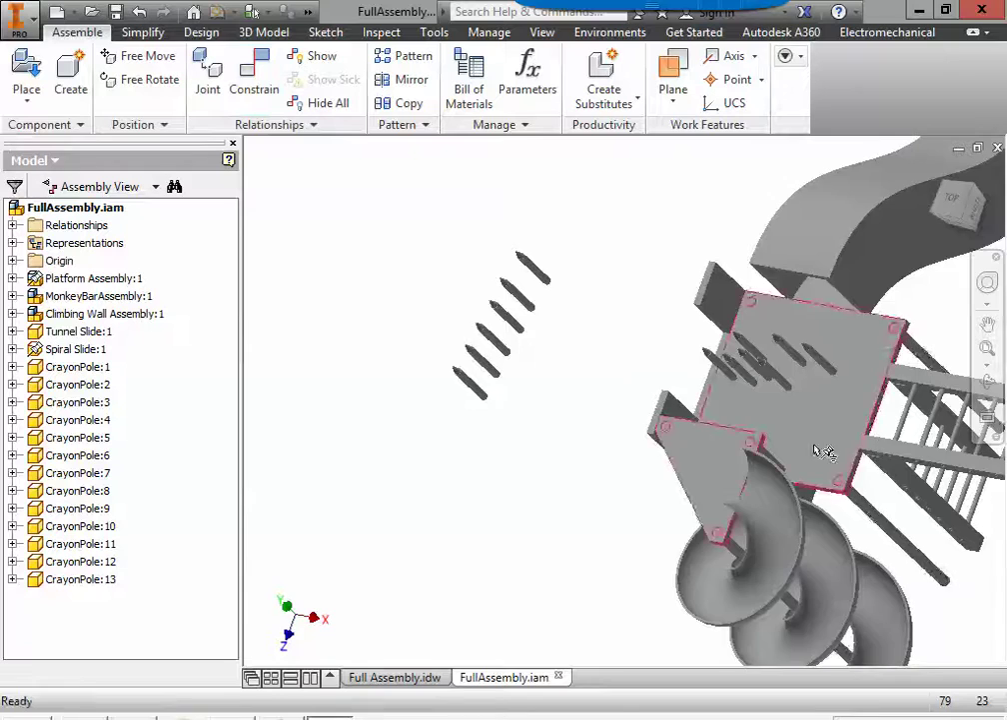
Set up a tangent constraint between one crayon pole's cylinder and the main platform's edge face beside the spiral slide
{"action": "middle_click_drag", "start_coordinate": [825, 413], "coordinate": [774, 391], "text": "shift"}
{"action": "scroll", "coordinate": [791, 331], "scroll_direction": "up", "scroll_amount": 5}
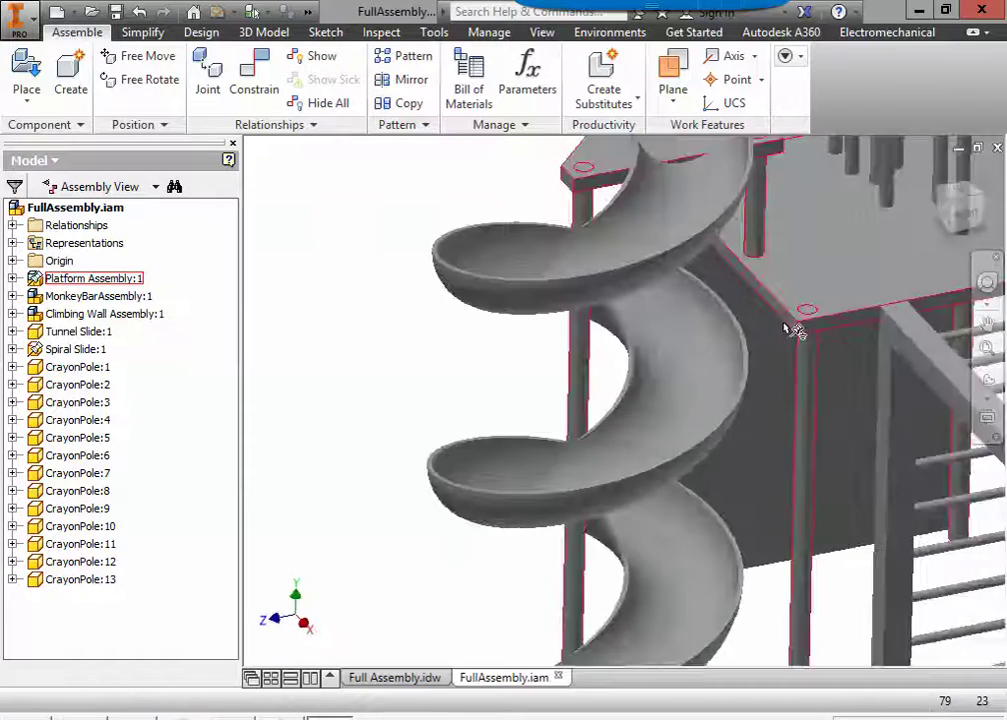
{"action": "scroll", "coordinate": [792, 330], "scroll_direction": "down", "scroll_amount": 2}
{"action": "middle_click_drag", "start_coordinate": [681, 432], "coordinate": [667, 427]}
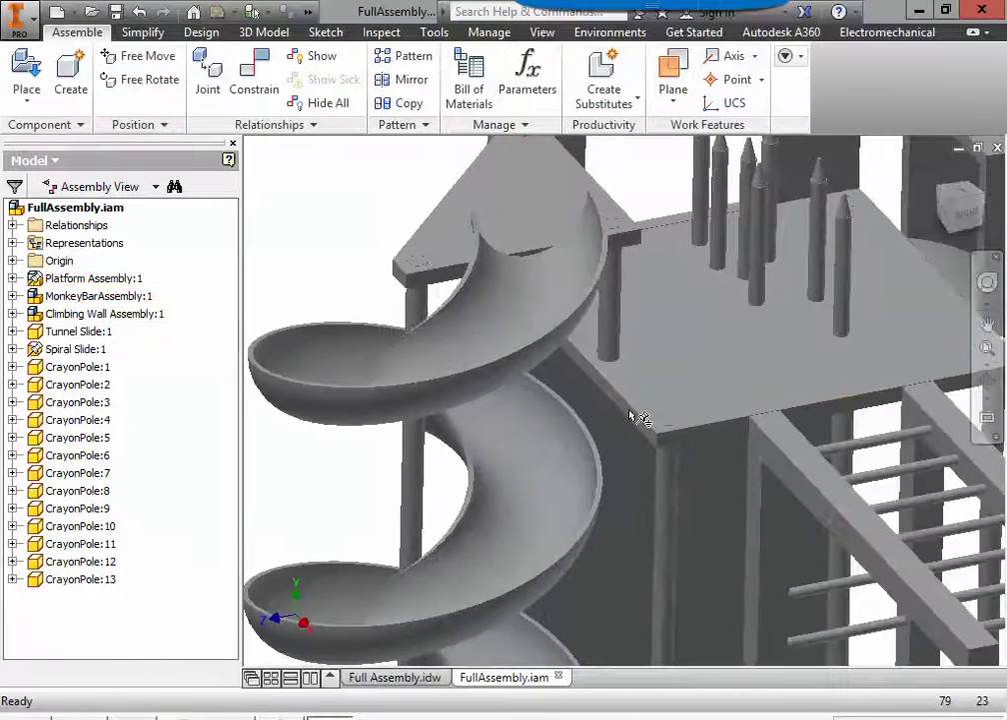
{"action": "left_click", "coordinate": [256, 84]}
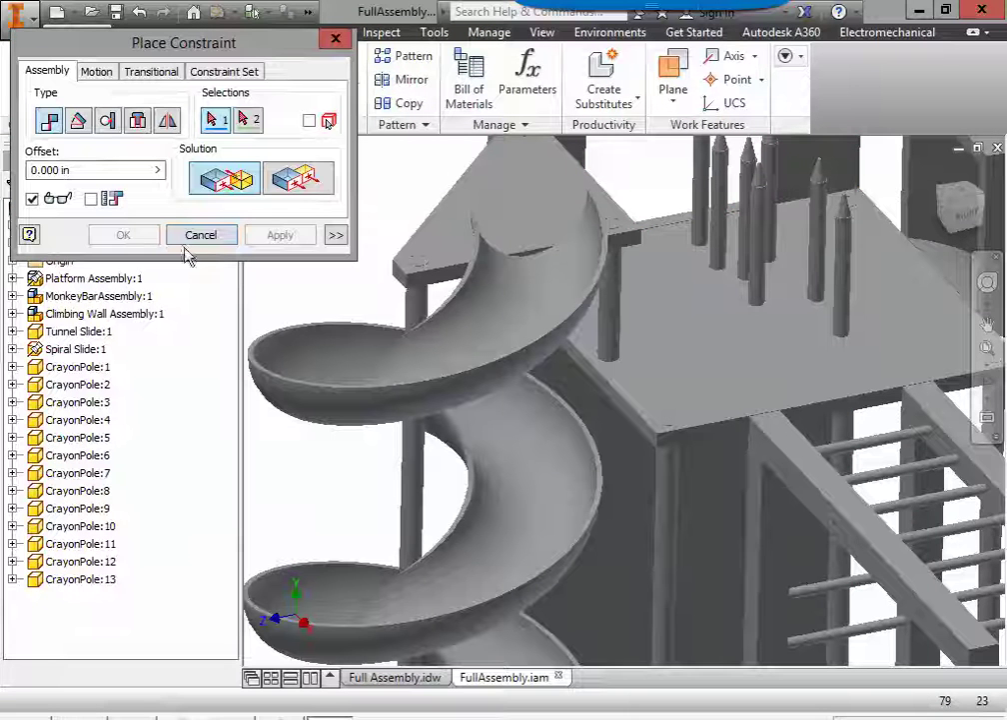
{"action": "left_click", "coordinate": [110, 122]}
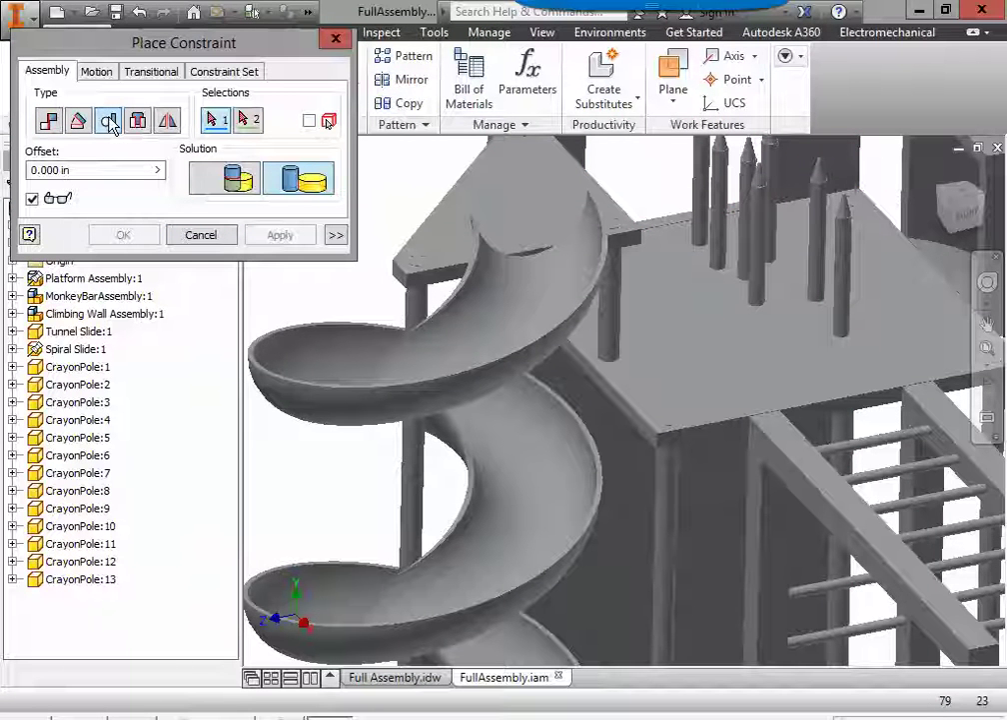
{"action": "left_click", "coordinate": [256, 186]}
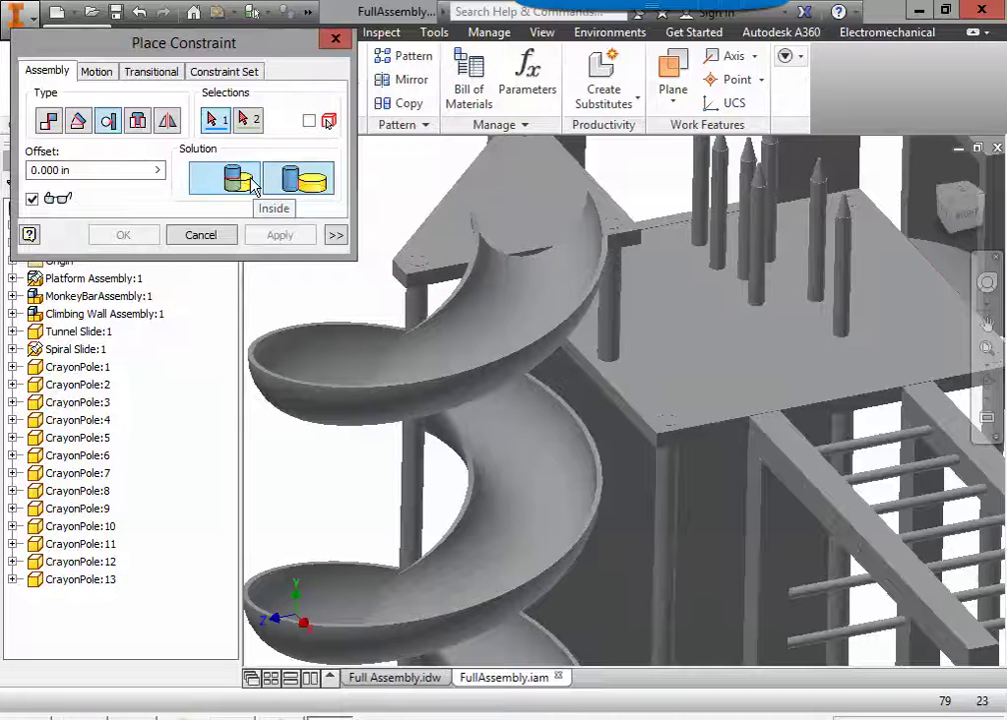
{"action": "left_click", "coordinate": [843, 300]}
{"action": "scroll", "coordinate": [639, 436], "scroll_direction": "up", "scroll_amount": 5}
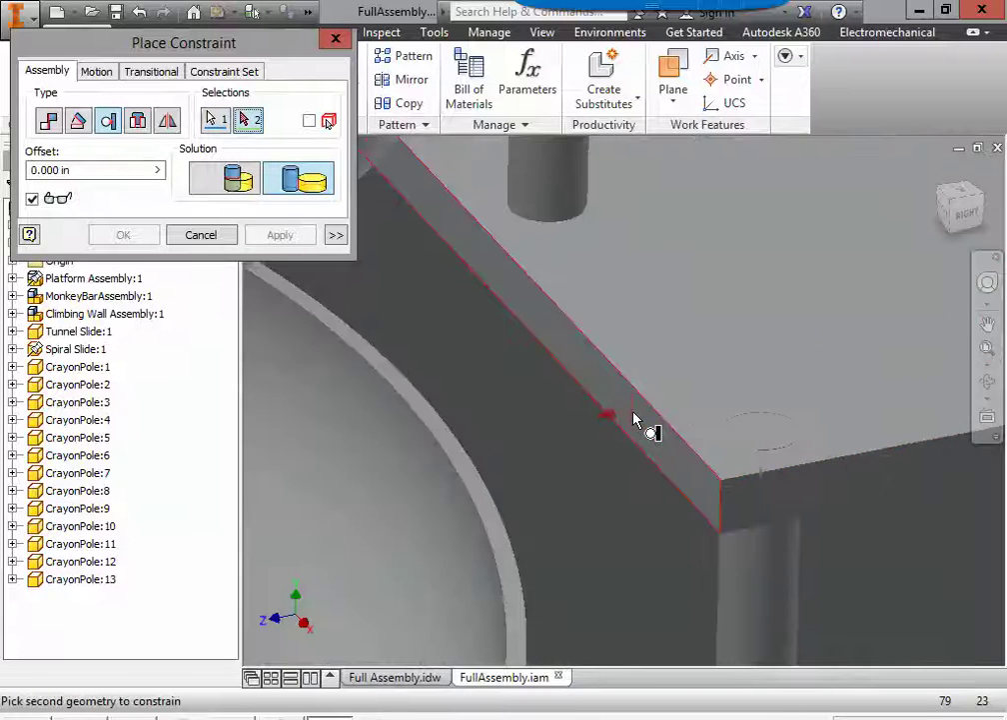
{"action": "scroll", "coordinate": [640, 436], "scroll_direction": "up", "scroll_amount": 2}
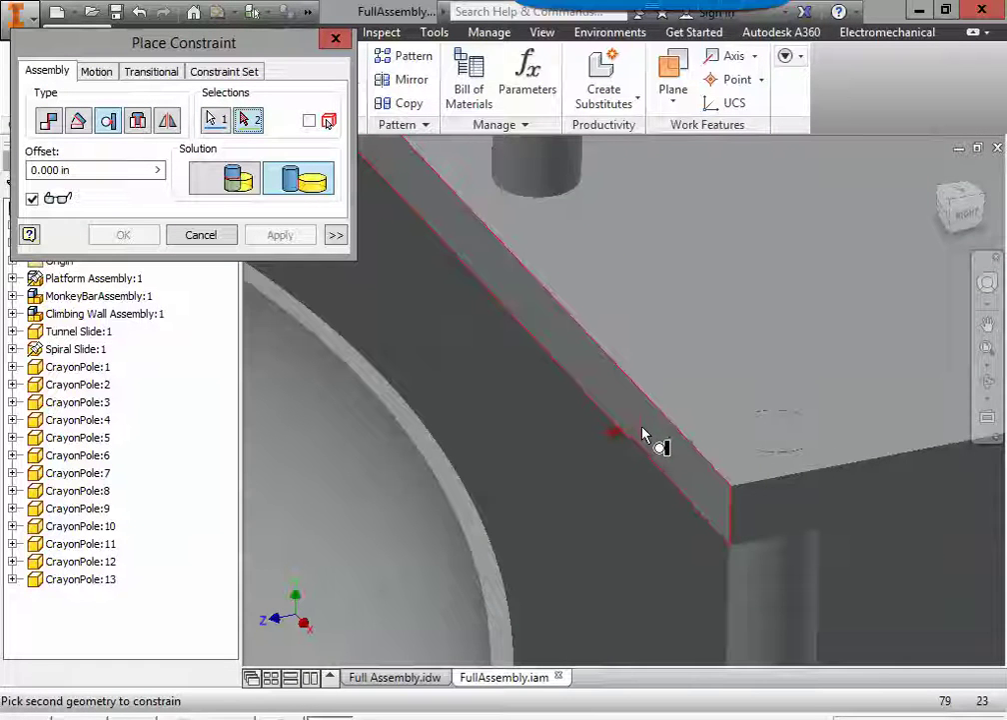
{"action": "left_click", "coordinate": [643, 435]}
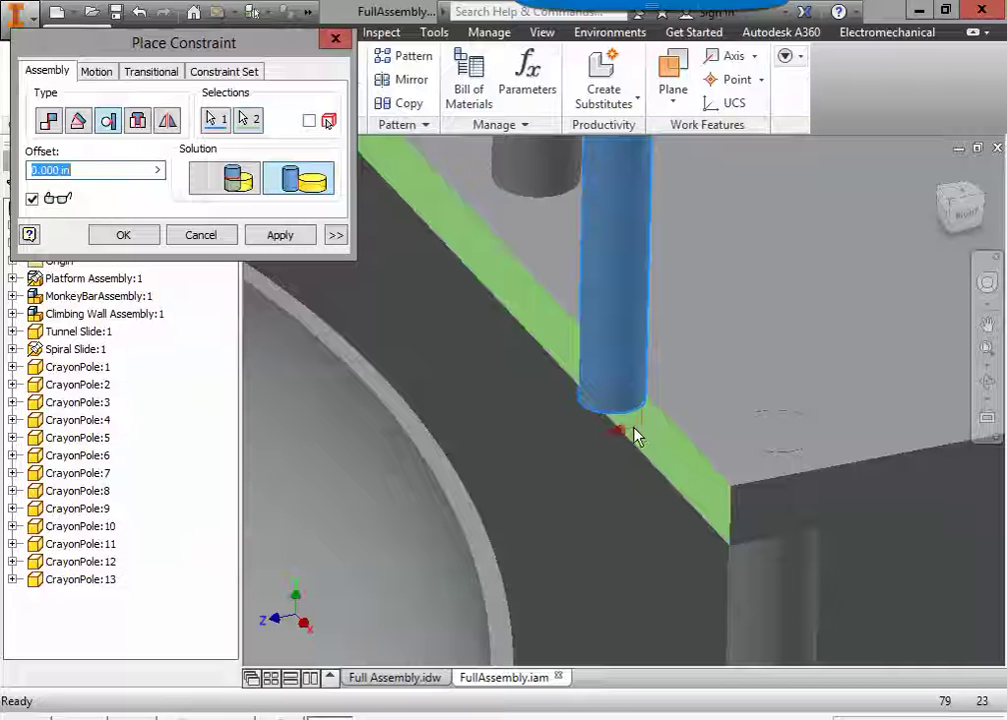
Compare the tangent solutions and apply the constraint as Inside with zero offset
{"action": "left_click", "coordinate": [231, 178]}
{"action": "left_click", "coordinate": [313, 176]}
{"action": "left_click", "coordinate": [231, 180]}
{"action": "left_click", "coordinate": [298, 178]}
{"action": "left_click", "coordinate": [244, 185]}
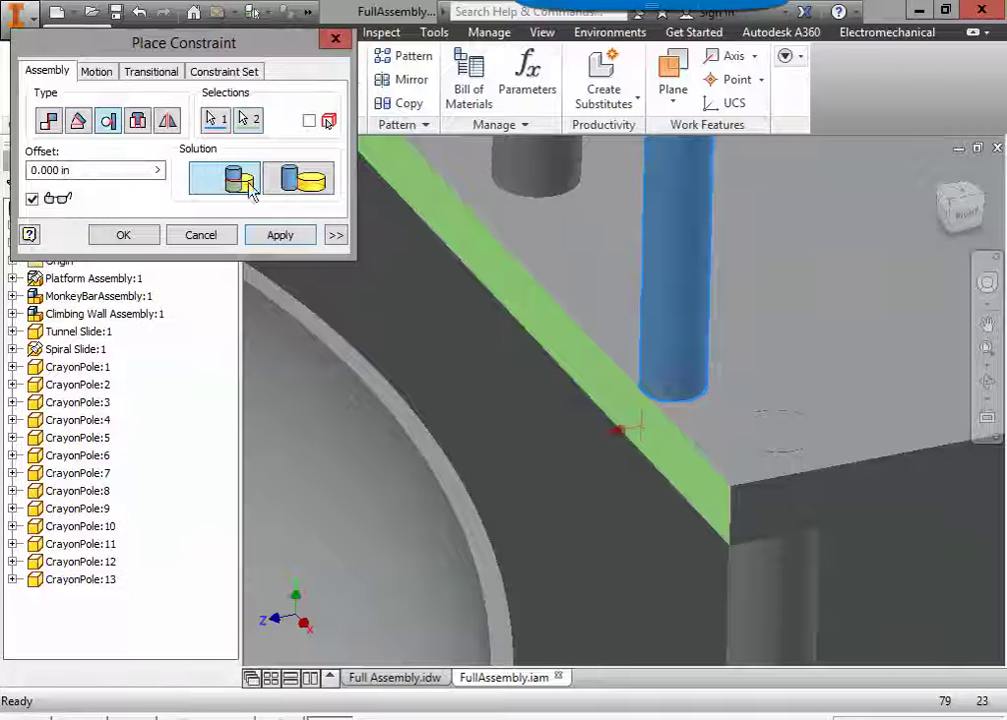
{"action": "left_click", "coordinate": [281, 236]}
Make the same pole tangent inside the platform's monkey-bar edge face with zero offset, placing it in the corner
{"action": "scroll", "coordinate": [528, 358], "scroll_direction": "down", "scroll_amount": 3}
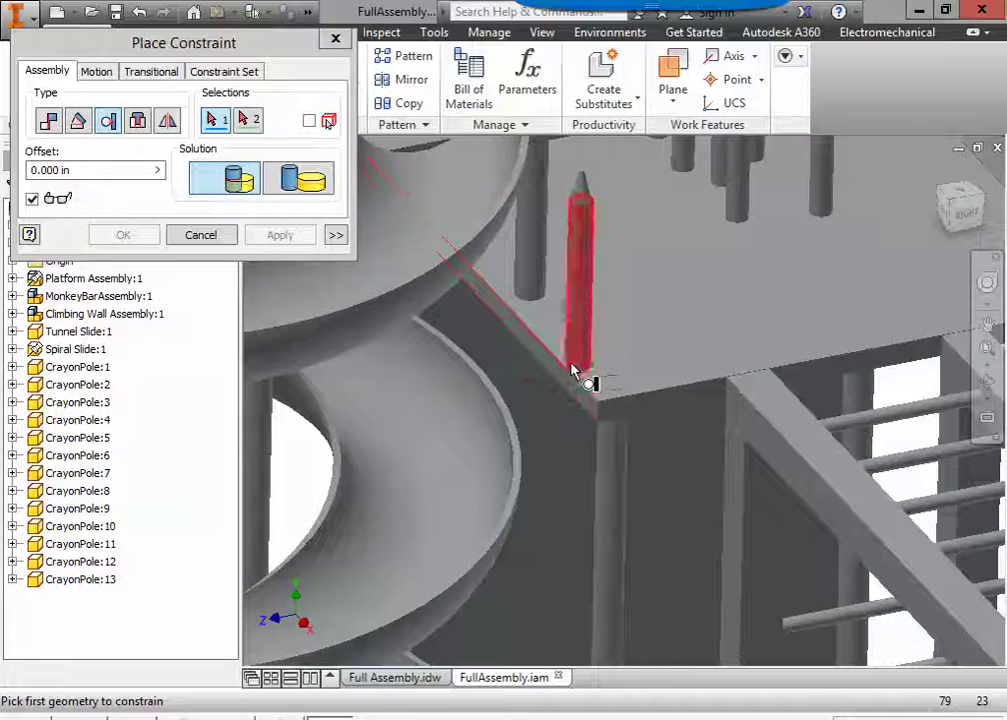
{"action": "scroll", "coordinate": [573, 370], "scroll_direction": "up", "scroll_amount": 3}
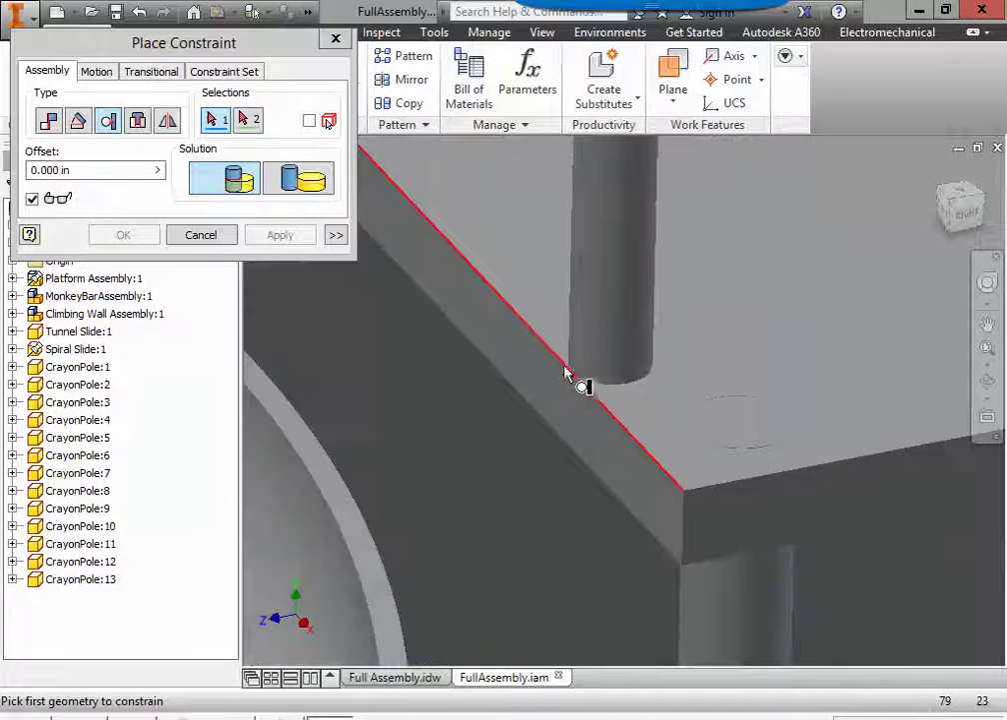
{"action": "left_click", "coordinate": [640, 294]}
{"action": "left_click", "coordinate": [784, 524]}
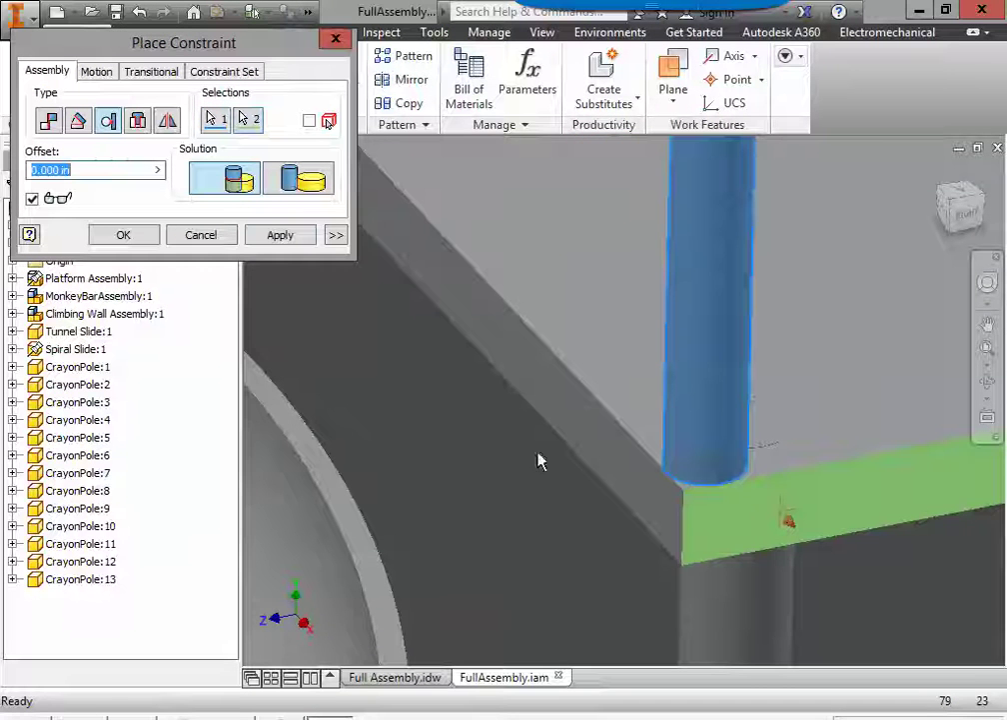
{"action": "left_click", "coordinate": [280, 234]}
Make a second crayon pole tangent inside the monkey-bar edge face, between the corner pole and the monkey bars
{"action": "scroll", "coordinate": [578, 452], "scroll_direction": "down", "scroll_amount": 5}
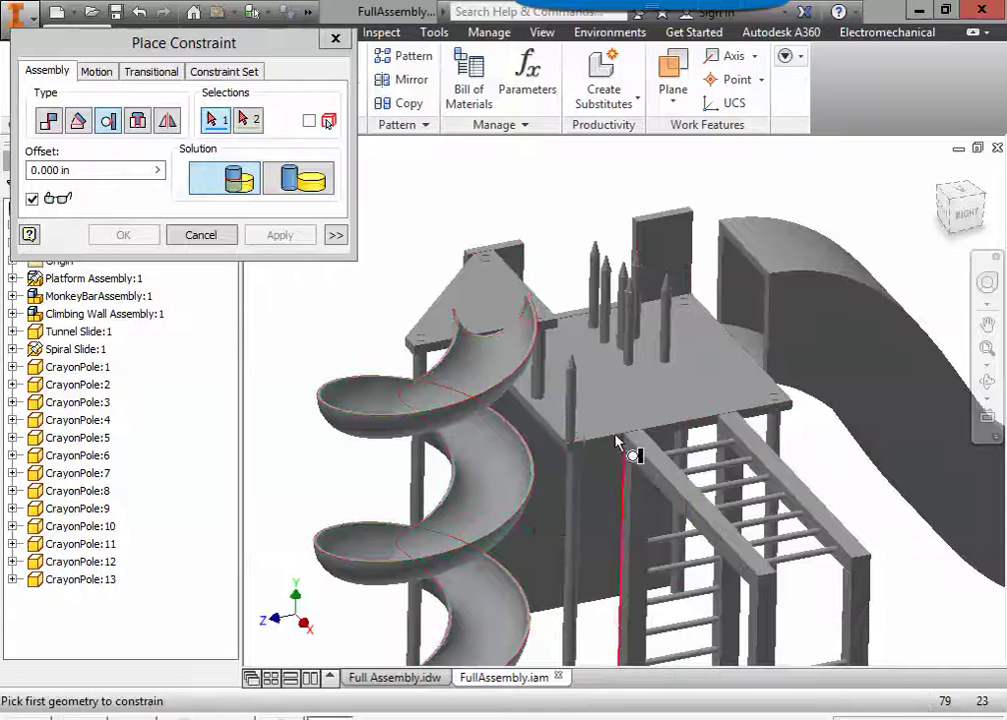
{"action": "scroll", "coordinate": [617, 385], "scroll_direction": "up", "scroll_amount": 3}
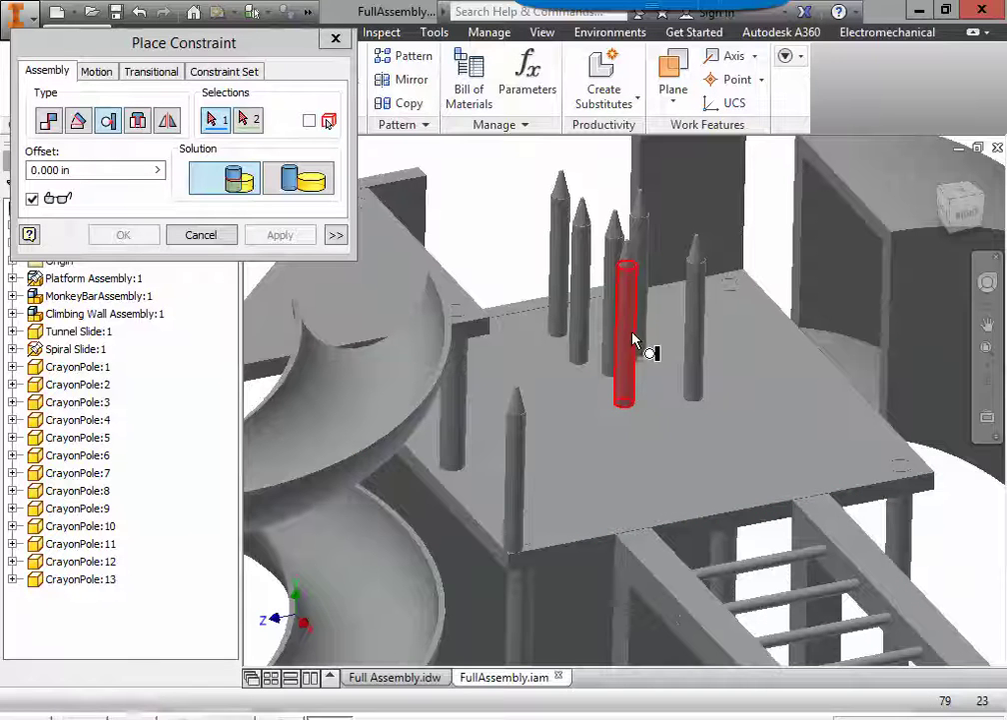
{"action": "left_click", "coordinate": [627, 385]}
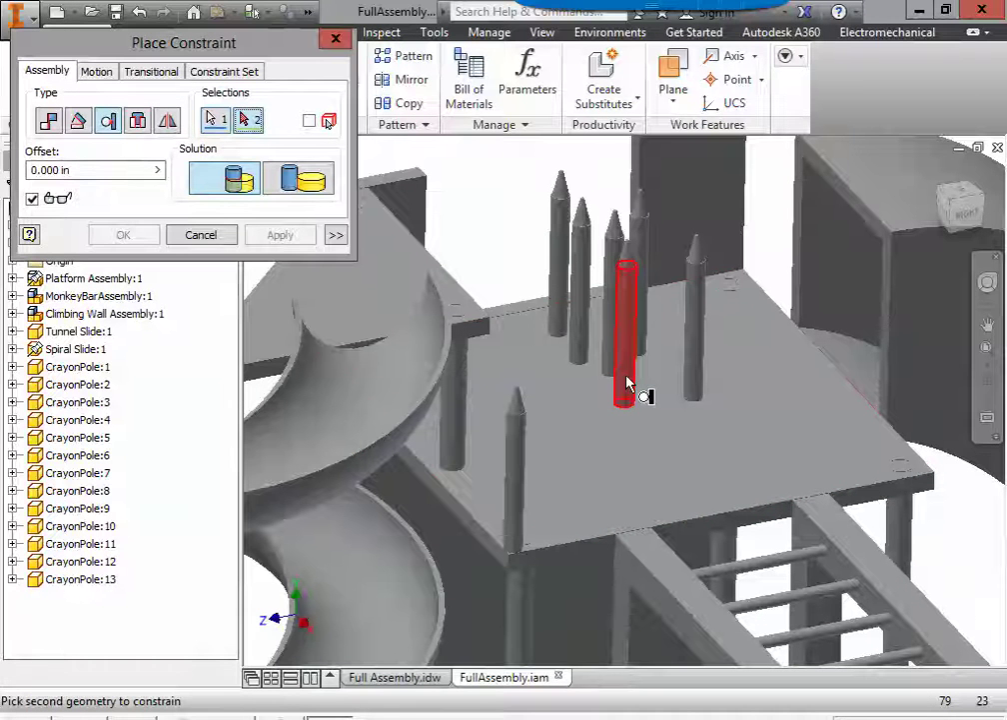
{"action": "left_click", "coordinate": [597, 549]}
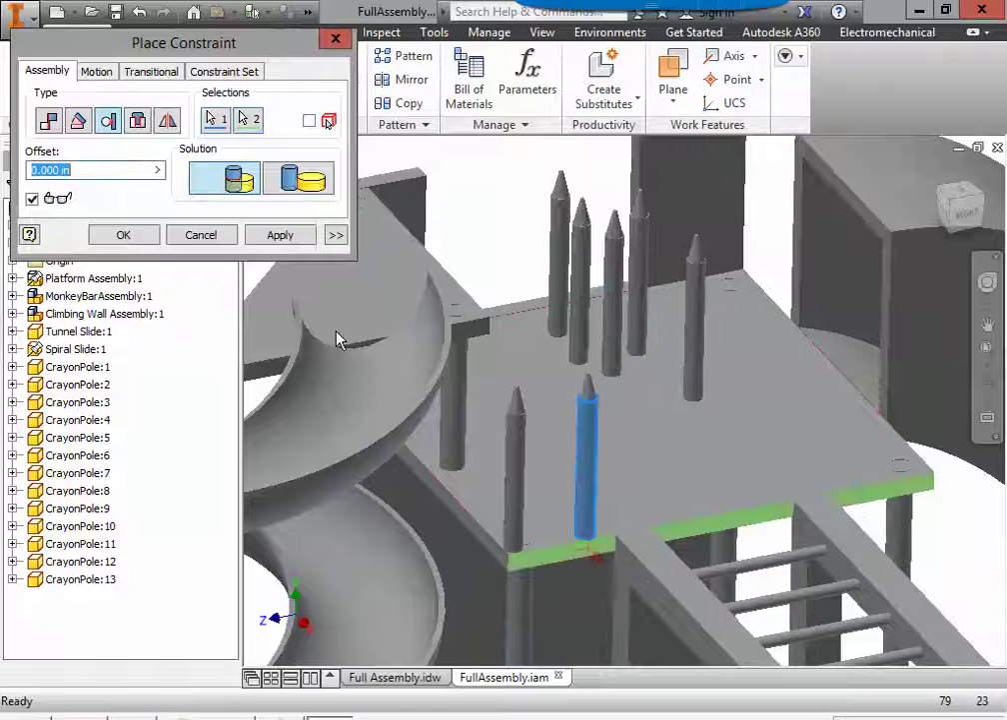
{"action": "left_click", "coordinate": [280, 236]}
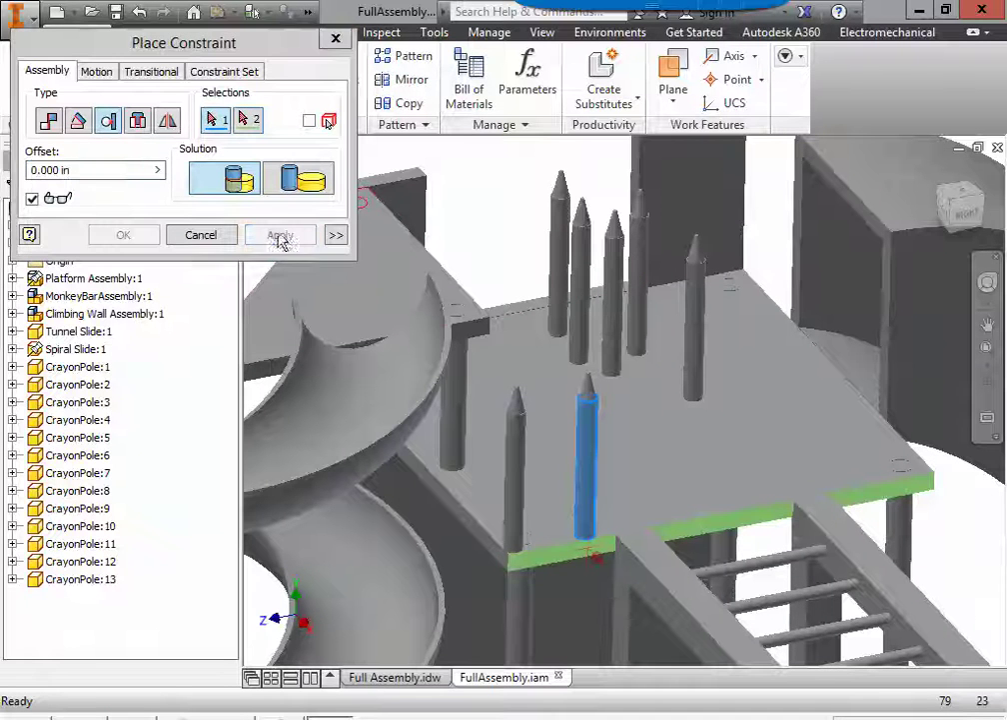
Make a third crayon pole tangent inside the platform's spiral-slide edge face with zero offset
{"action": "left_click", "coordinate": [697, 358]}
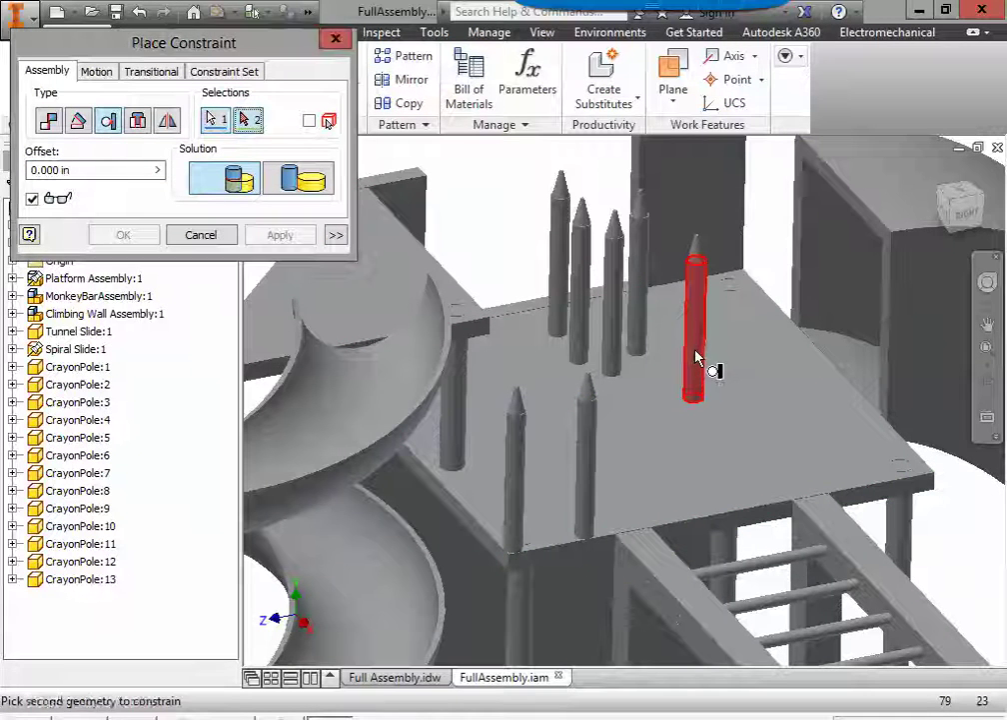
{"action": "left_click", "coordinate": [470, 526]}
{"action": "left_click", "coordinate": [281, 235]}
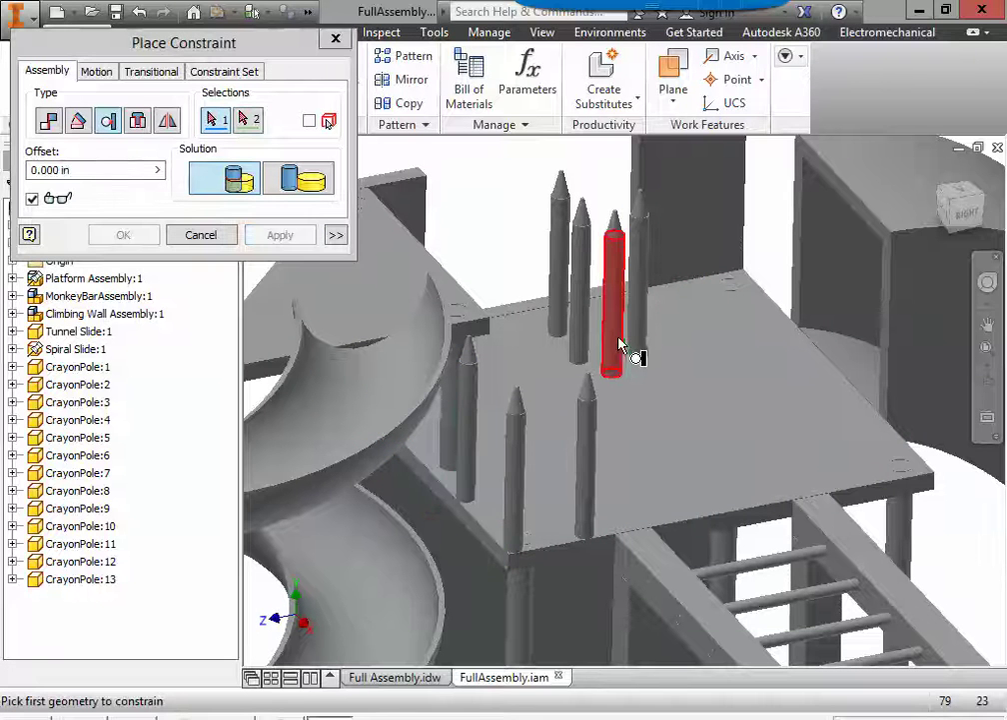
Make a fourth crayon pole tangent inside the monkey-bar edge face, between the monkey bars and the tunnel-slide corner
{"action": "left_click", "coordinate": [618, 343]}
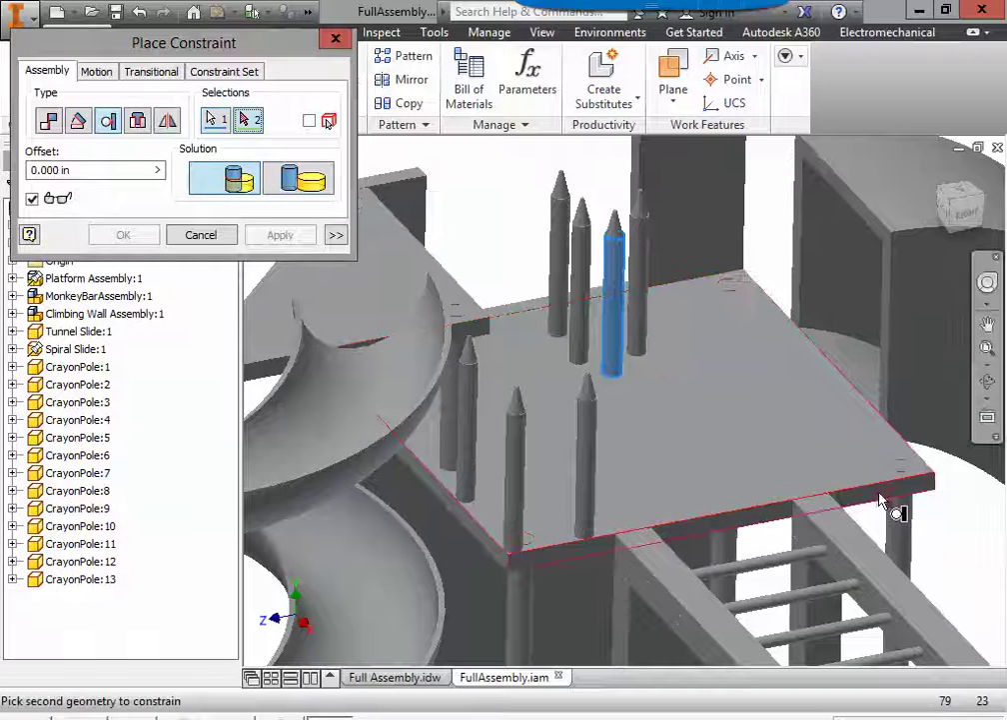
{"action": "left_click", "coordinate": [884, 501]}
{"action": "left_click", "coordinate": [300, 238]}
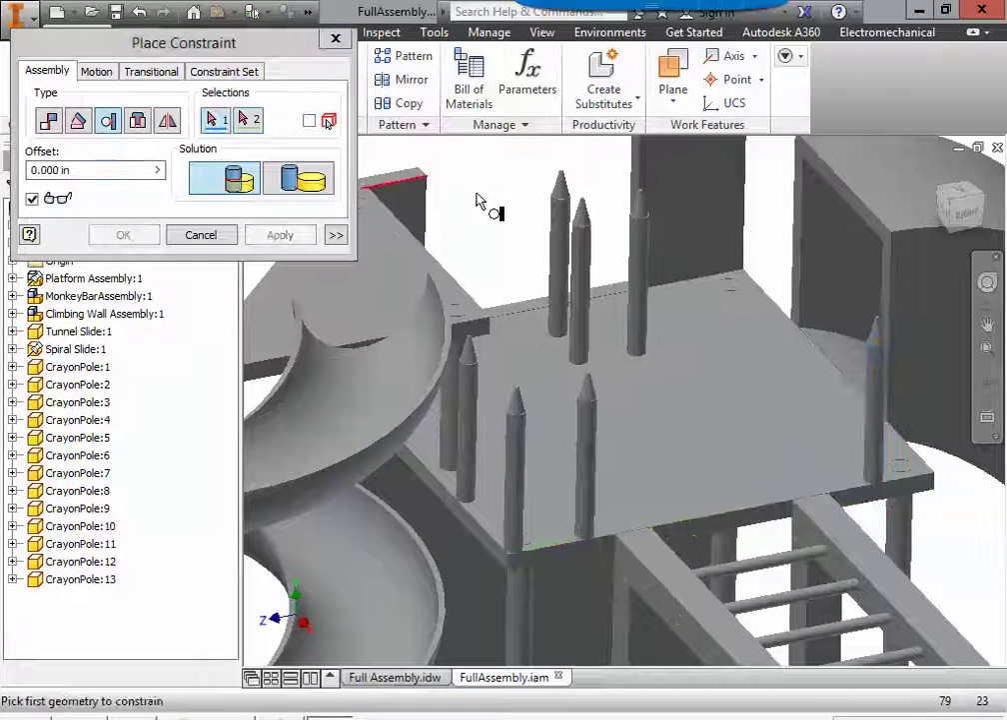
Make a fifth crayon pole tangent inside the monkey-bar edge face at the corner nearest the tunnel slide
{"action": "left_click", "coordinate": [643, 290]}
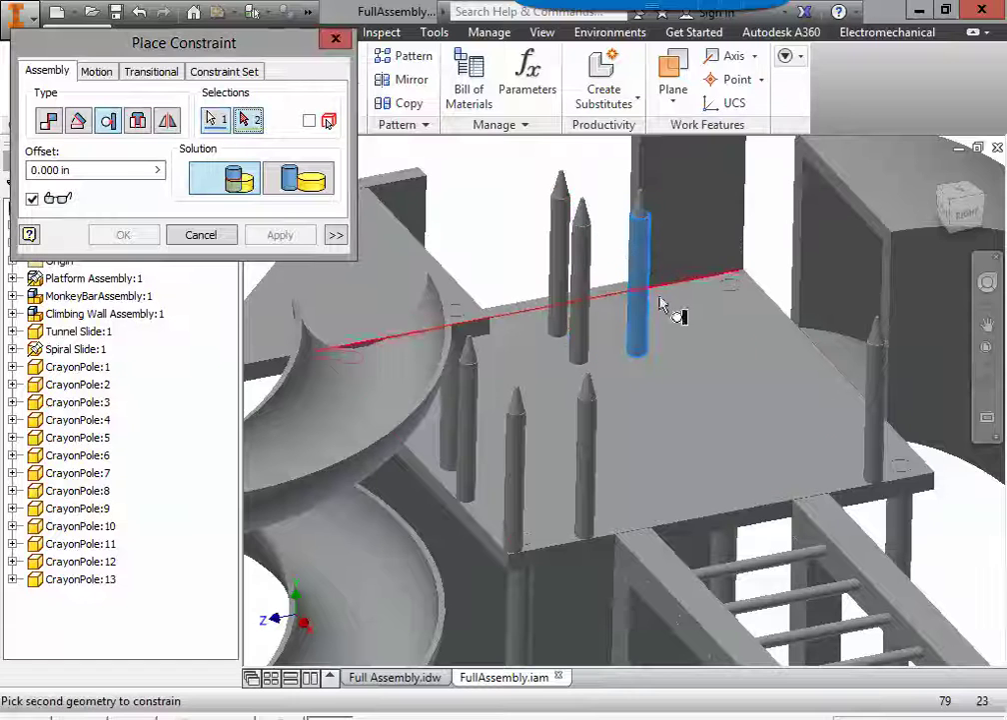
{"action": "left_click", "coordinate": [928, 490]}
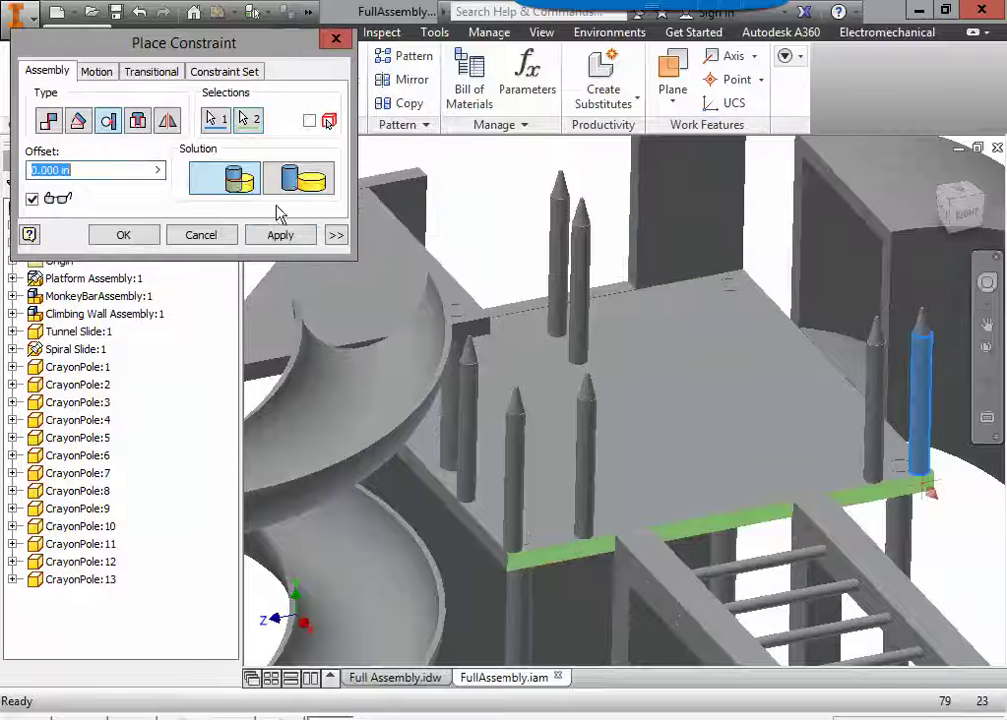
{"action": "left_click", "coordinate": [300, 232]}
Make that corner pole also tangent inside the platform's edge face on the tunnel-slide side with zero offset
{"action": "middle_click_drag", "start_coordinate": [921, 516], "coordinate": [935, 474], "text": "shift"}
{"action": "left_click", "coordinate": [939, 468]}
{"action": "scroll", "coordinate": [945, 474], "scroll_direction": "up", "scroll_amount": 5}
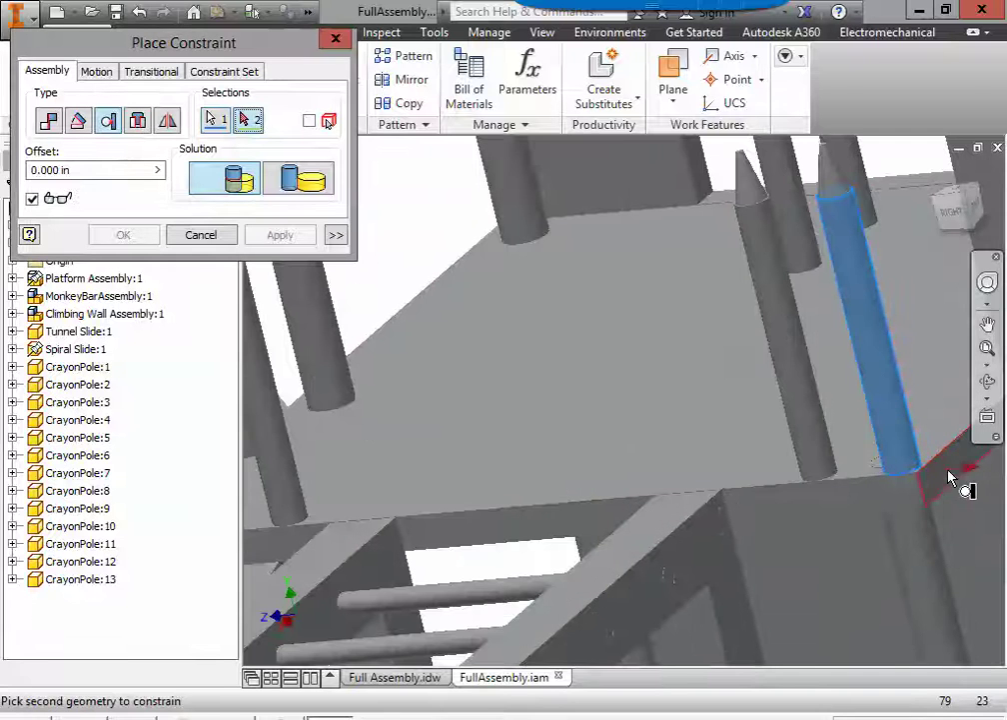
{"action": "left_click", "coordinate": [948, 477]}
{"action": "left_click", "coordinate": [276, 236]}
Make a sixth crayon pole tangent inside the platform's tunnel-slide edge face, near the corner pole, with zero offset
{"action": "middle_click_drag", "start_coordinate": [791, 488], "coordinate": [783, 452], "text": "shift"}
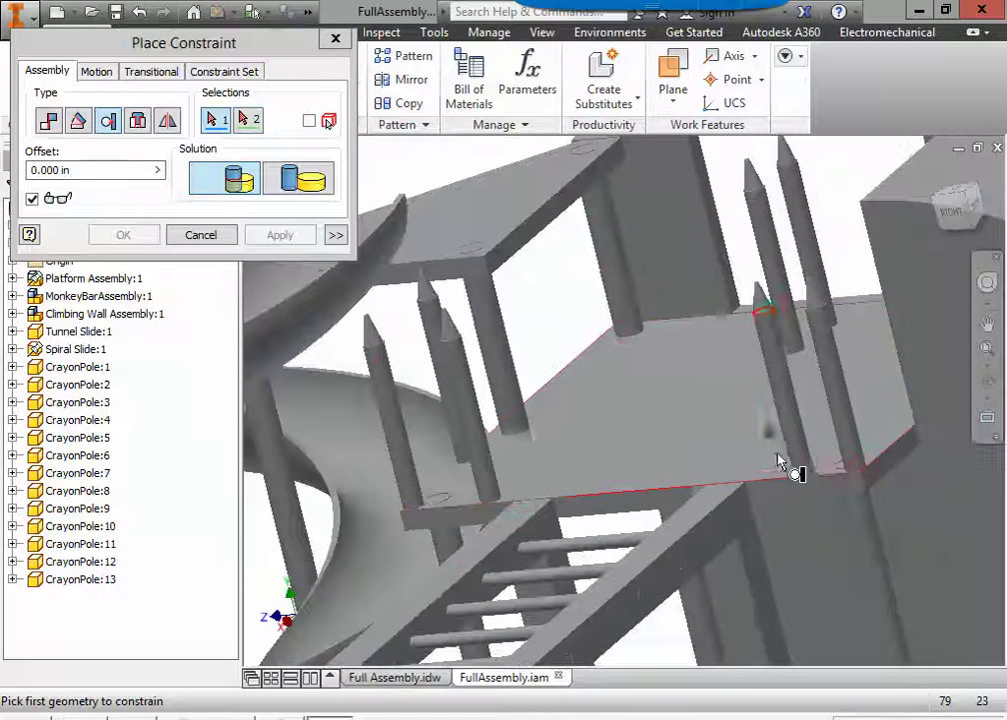
{"action": "left_click", "coordinate": [776, 278]}
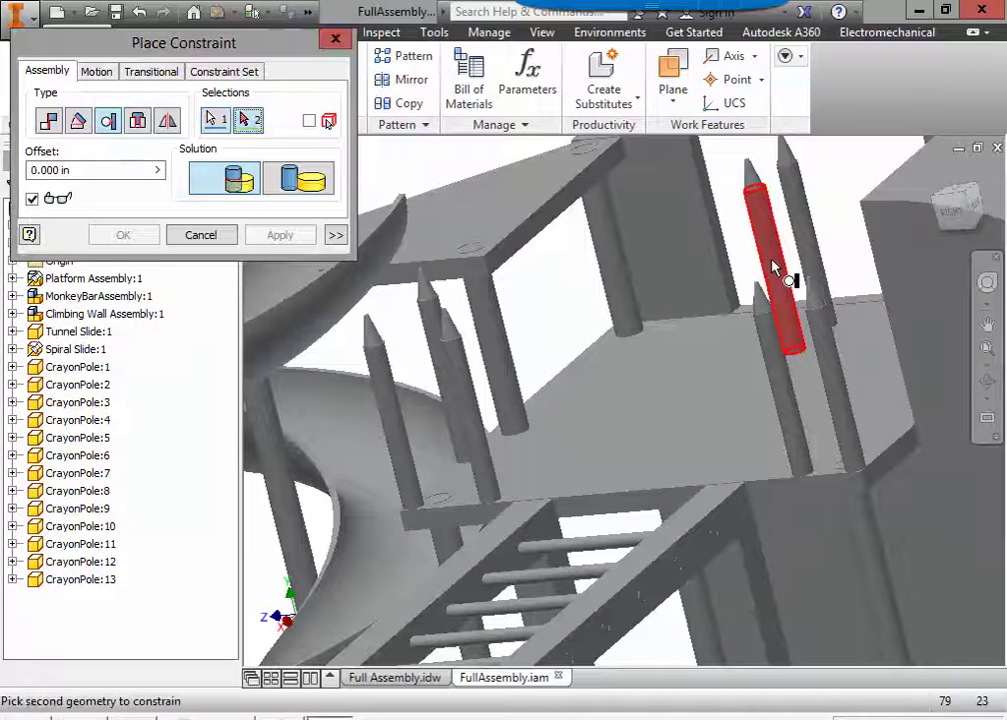
{"action": "left_click", "coordinate": [904, 458]}
{"action": "scroll", "coordinate": [908, 457], "scroll_direction": "down", "scroll_amount": 5}
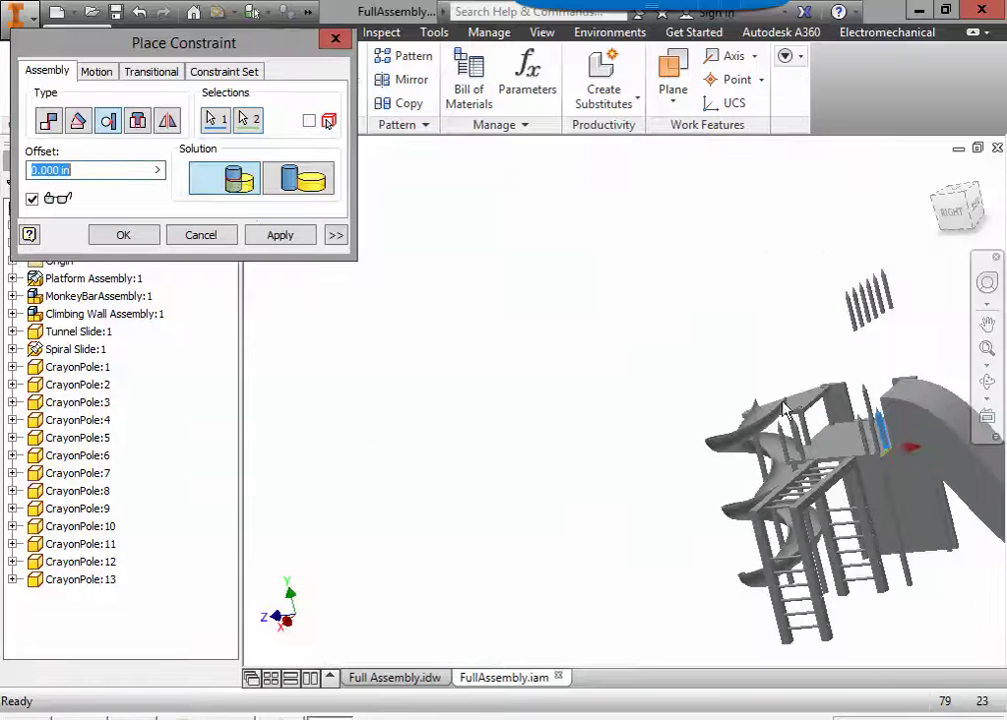
{"action": "left_click", "coordinate": [279, 235]}
Make a seventh crayon pole tangent inside the tunnel-slide edge face on the climbing-wall side of the tunnel slide, with zero offset
{"action": "middle_click_drag", "start_coordinate": [940, 531], "coordinate": [686, 540], "text": "shift"}
{"action": "scroll", "coordinate": [655, 530], "scroll_direction": "up", "scroll_amount": 5}
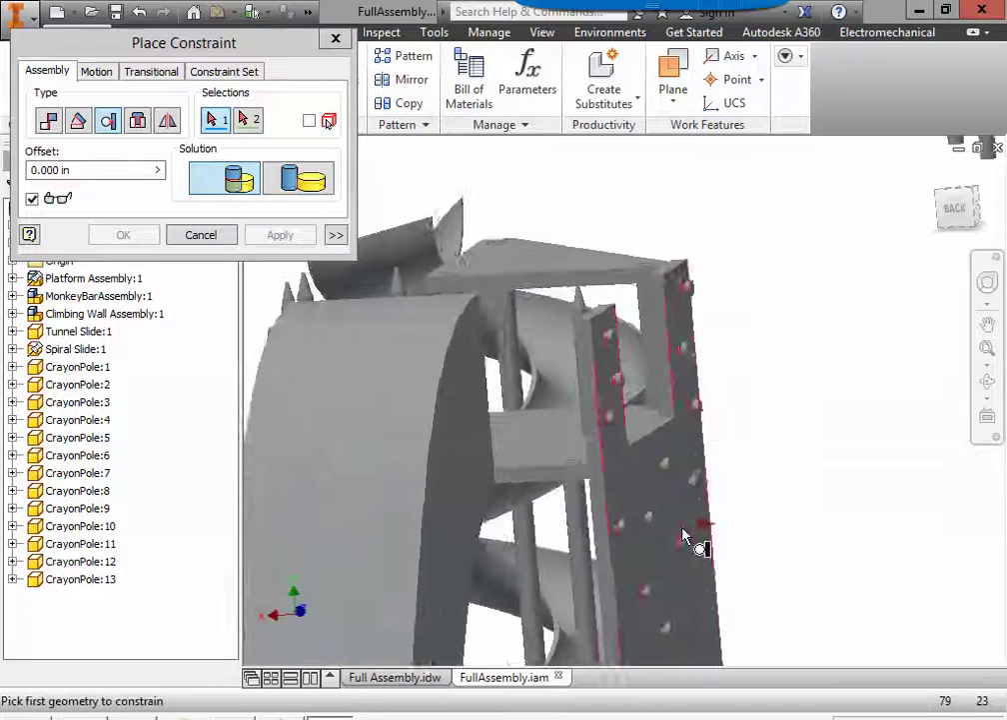
{"action": "middle_click_drag", "start_coordinate": [615, 515], "coordinate": [579, 406], "text": "shift"}
{"action": "left_click", "coordinate": [579, 405]}
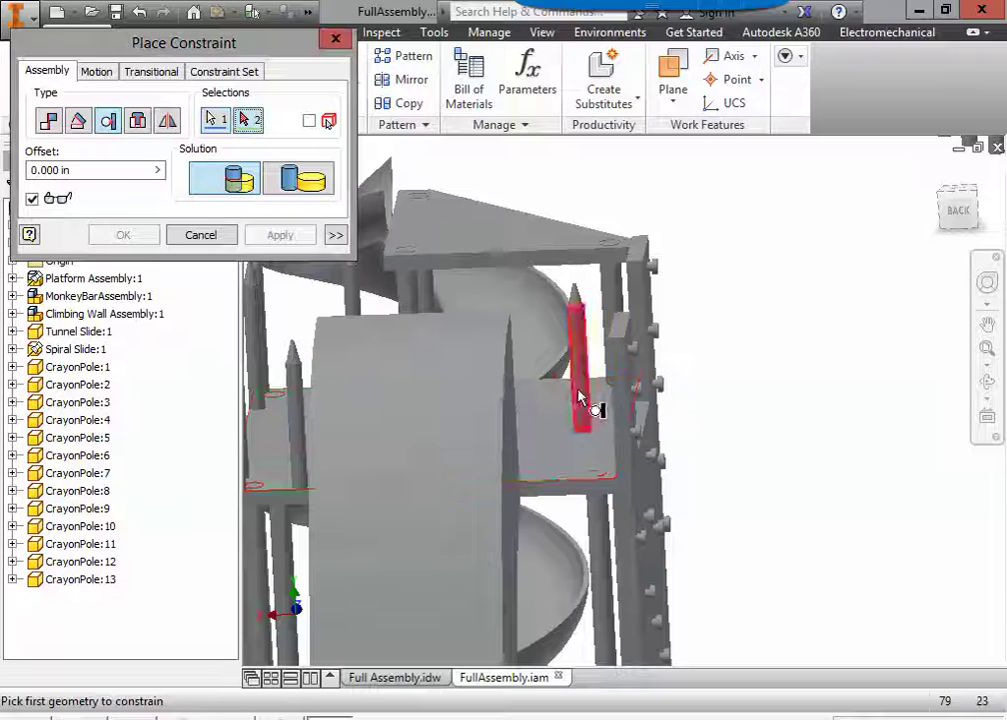
{"action": "left_click", "coordinate": [574, 494]}
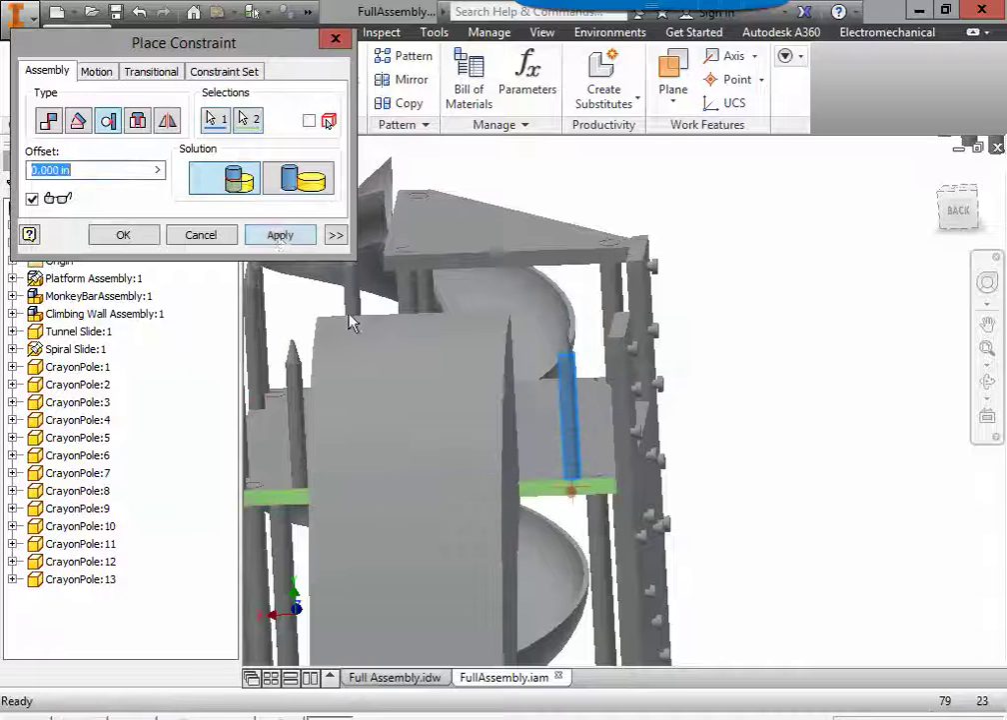
{"action": "left_click", "coordinate": [280, 237]}
{"action": "left_click", "coordinate": [197, 237]}
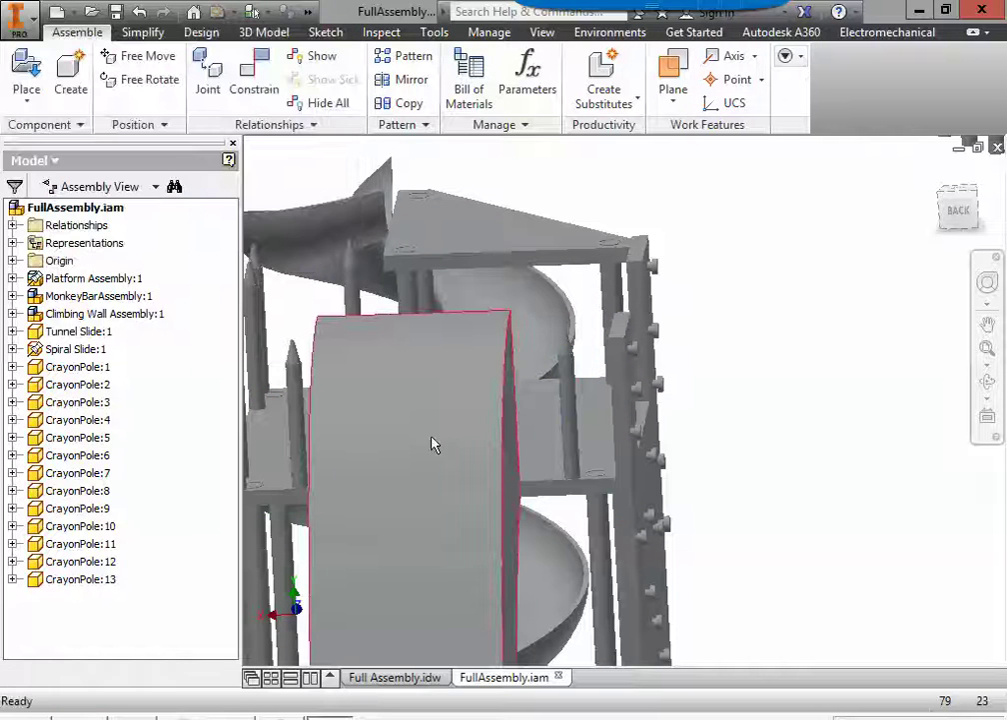
Slide the two unfixed poles on the tunnel-slide edge along that edge, one on each side of the tunnel slide
{"action": "left_click", "coordinate": [570, 479]}
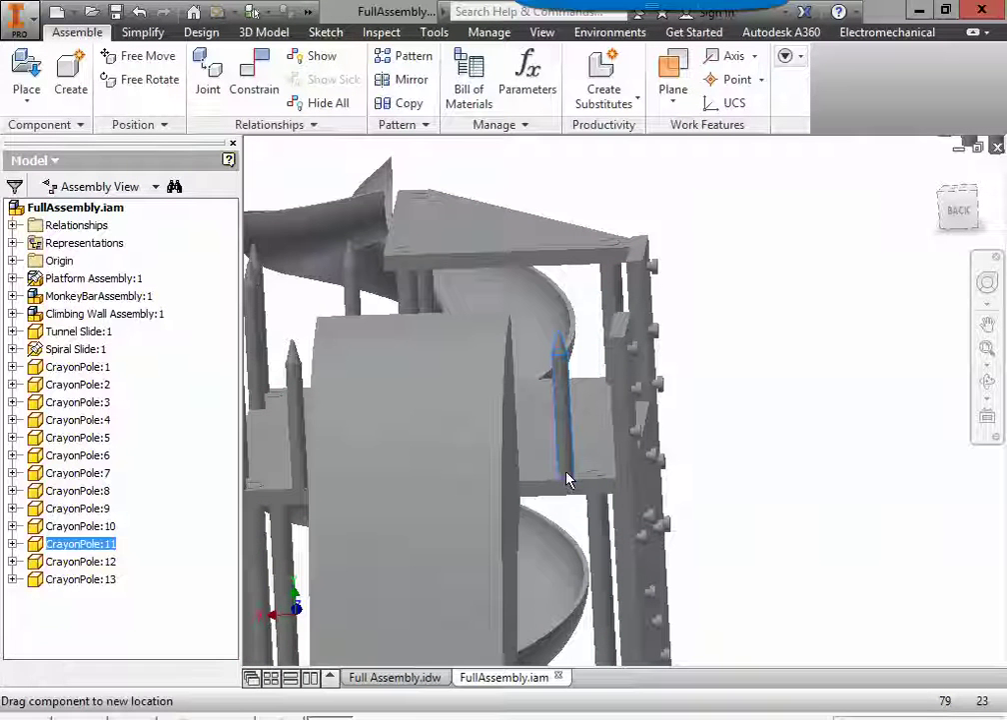
{"action": "middle_click_drag", "start_coordinate": [365, 585], "coordinate": [322, 524], "text": "shift"}
{"action": "left_click", "coordinate": [299, 518]}
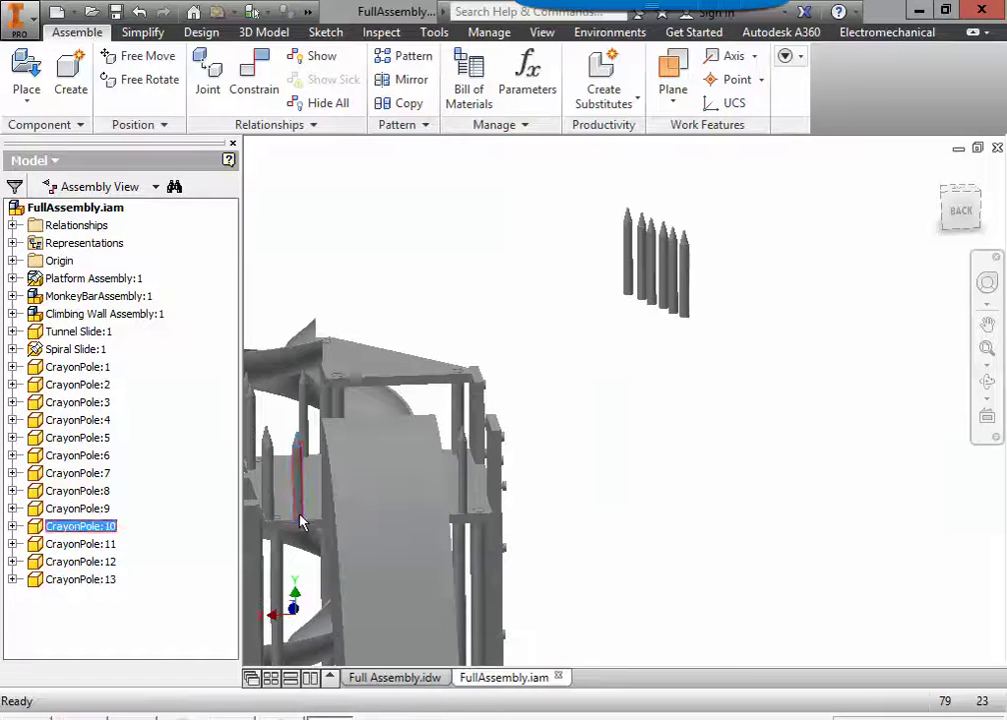
{"action": "scroll", "coordinate": [318, 536], "scroll_direction": "up", "scroll_amount": 3}
{"action": "scroll", "coordinate": [317, 537], "scroll_direction": "down", "scroll_amount": 3}
{"action": "scroll", "coordinate": [340, 519], "scroll_direction": "up", "scroll_amount": 6}
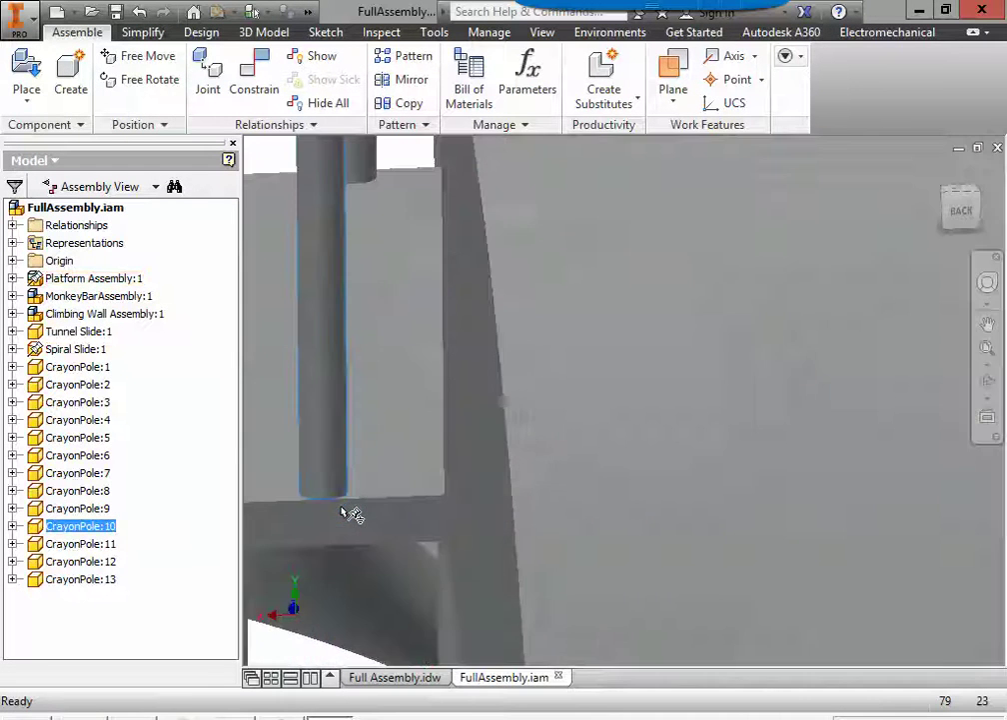
{"action": "scroll", "coordinate": [330, 507], "scroll_direction": "down", "scroll_amount": 3}
{"action": "middle_click_drag", "start_coordinate": [359, 522], "coordinate": [433, 494]}
{"action": "scroll", "coordinate": [432, 495], "scroll_direction": "up", "scroll_amount": 3}
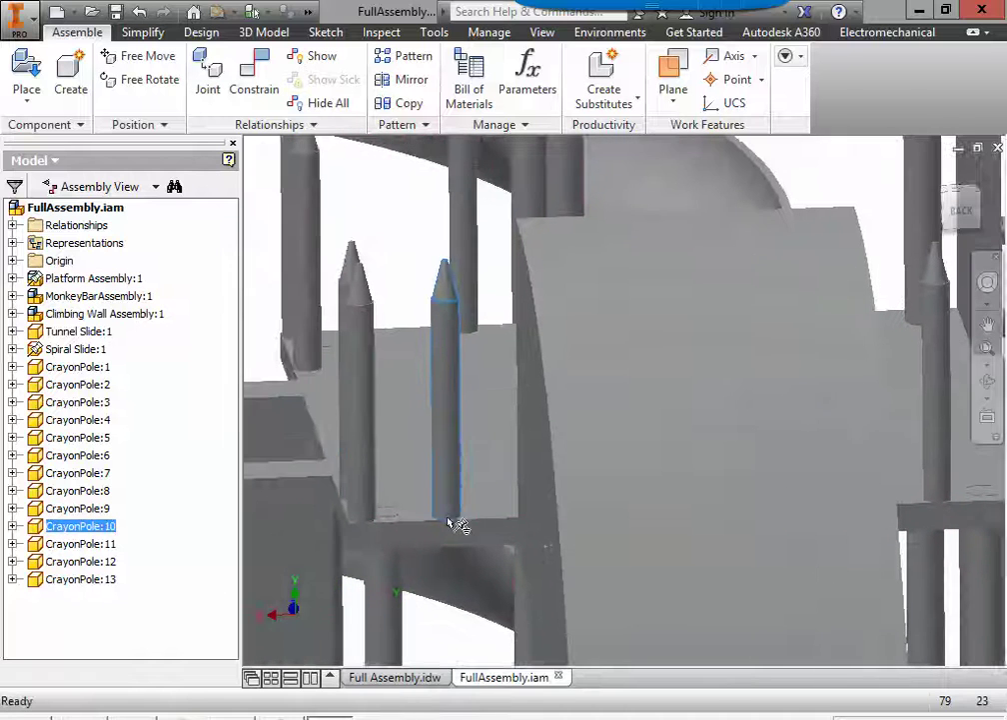
{"action": "left_click_drag", "start_coordinate": [387, 503], "coordinate": [437, 587]}
{"action": "middle_click_drag", "start_coordinate": [437, 587], "coordinate": [379, 595], "text": "shift"}
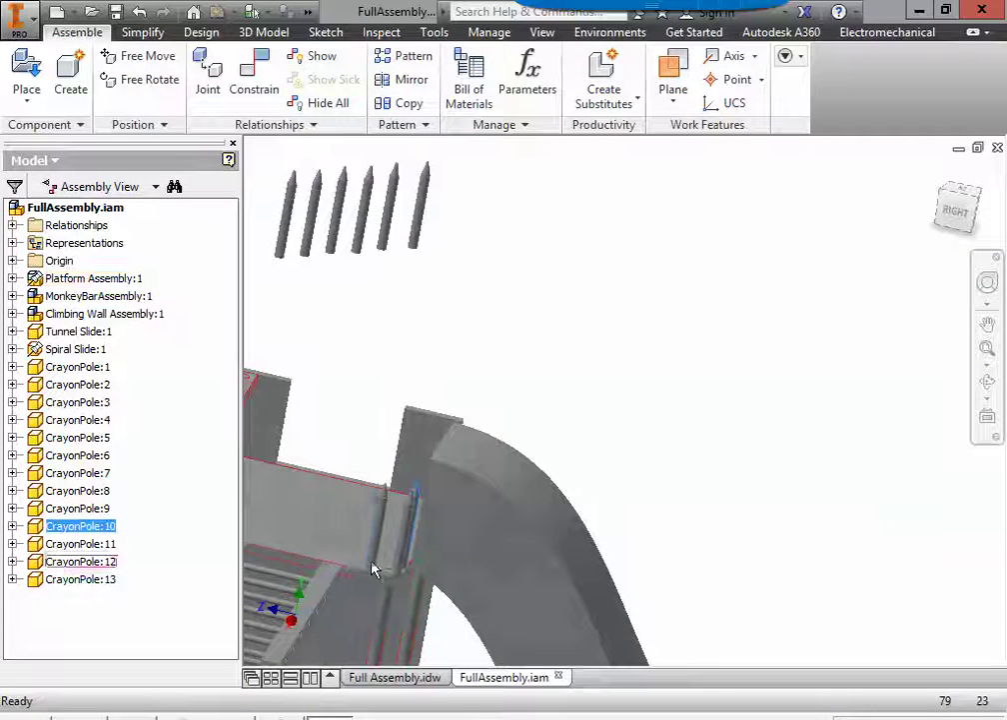
Slide the two unfixed poles on the monkey-bar edge along that edge, one on each side of the monkey bars
{"action": "left_click_drag", "start_coordinate": [371, 568], "coordinate": [370, 570]}
{"action": "scroll", "coordinate": [363, 613], "scroll_direction": "down", "scroll_amount": 3}
{"action": "middle_click_drag", "start_coordinate": [363, 614], "coordinate": [319, 584], "text": "shift"}
{"action": "scroll", "coordinate": [318, 577], "scroll_direction": "up", "scroll_amount": 5}
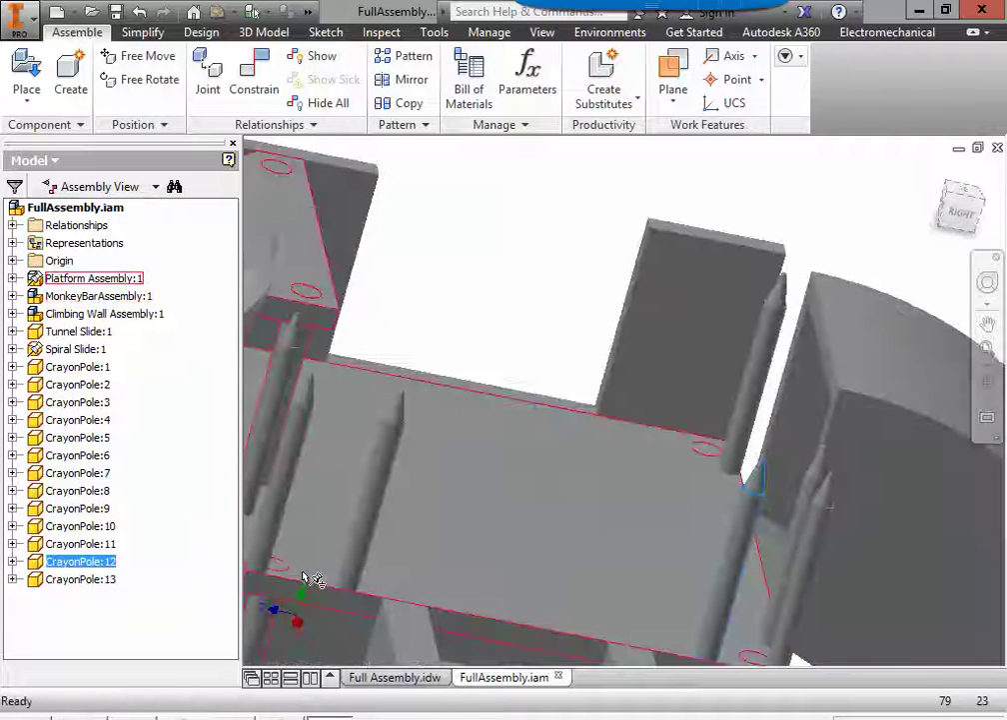
{"action": "left_click_drag", "start_coordinate": [356, 575], "coordinate": [333, 579]}
Slide the unfixed pole on the lower platform's spiral-slide edge along that edge
{"action": "scroll", "coordinate": [333, 579], "scroll_direction": "down", "scroll_amount": 5}
{"action": "middle_click_drag", "start_coordinate": [300, 590], "coordinate": [340, 570], "text": "shift"}
{"action": "scroll", "coordinate": [299, 535], "scroll_direction": "up", "scroll_amount": 5}
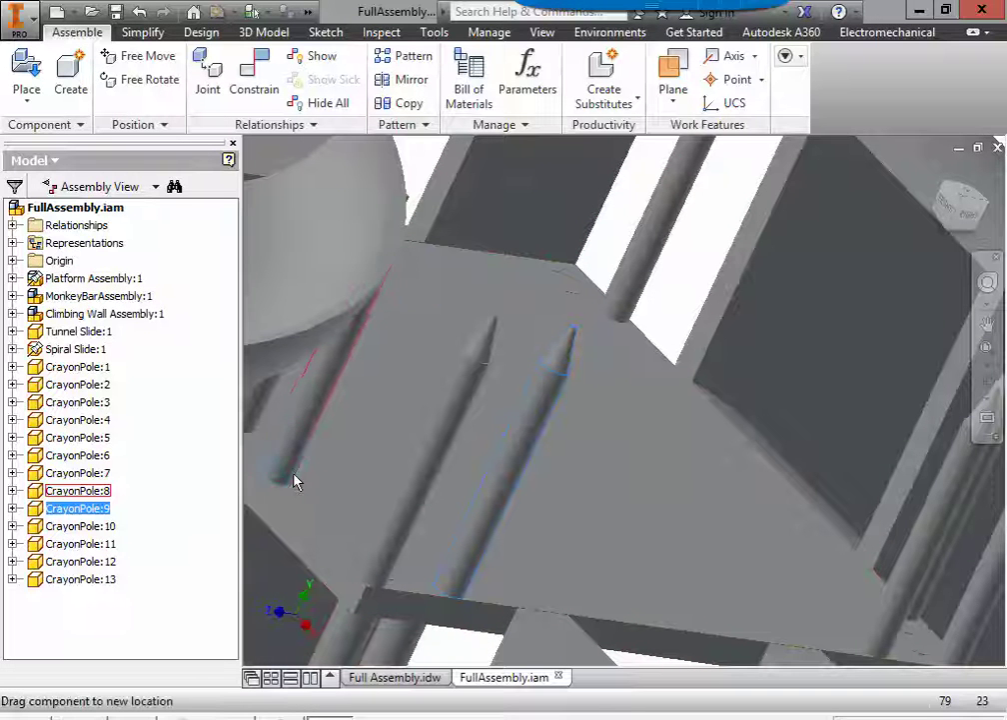
{"action": "left_click_drag", "start_coordinate": [297, 483], "coordinate": [307, 498]}
{"action": "scroll", "coordinate": [353, 577], "scroll_direction": "down", "scroll_amount": 4}
{"action": "mouse_move", "coordinate": [352, 578]}
{"action": "middle_mouse_down", "text": "shift"}
{"action": "mouse_move", "coordinate": [290, 602]}
{"action": "mouse_move", "coordinate": [331, 598]}
{"action": "mouse_move", "coordinate": [337, 579]}
{"action": "middle_mouse_up", "text": "shift"}
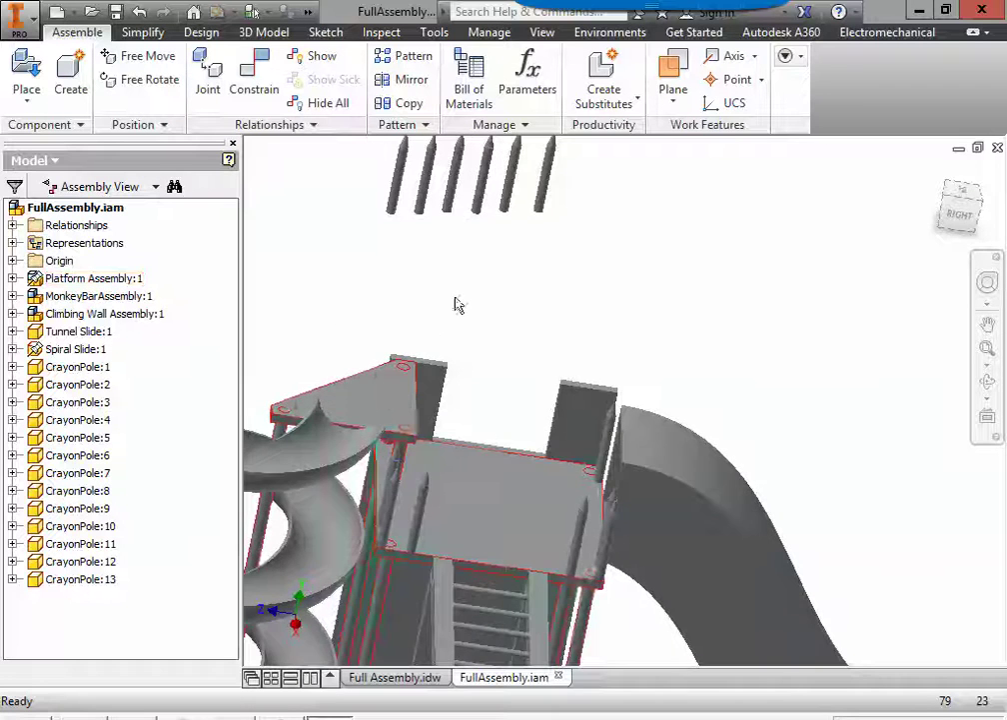
{"action": "scroll", "coordinate": [455, 287], "scroll_direction": "down", "scroll_amount": 2}
{"action": "middle_click_drag", "start_coordinate": [380, 298], "coordinate": [455, 425], "text": "shift"}
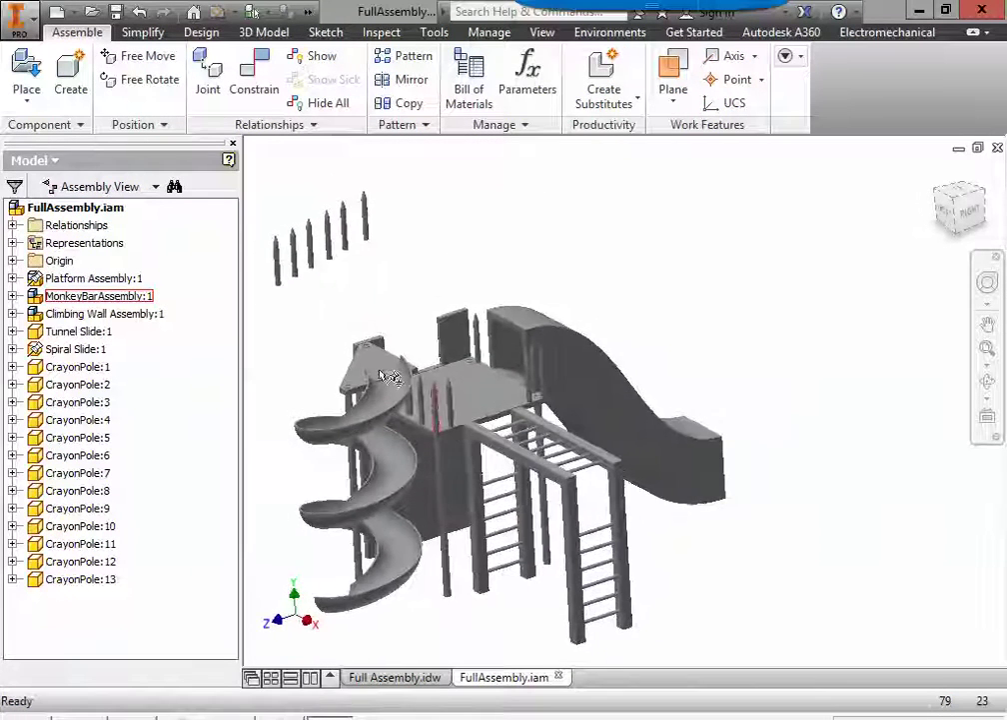
Mate the bottom face of the first of the six loose poles to the triangular upper platform's top face with zero offset
{"action": "left_click", "coordinate": [253, 83]}
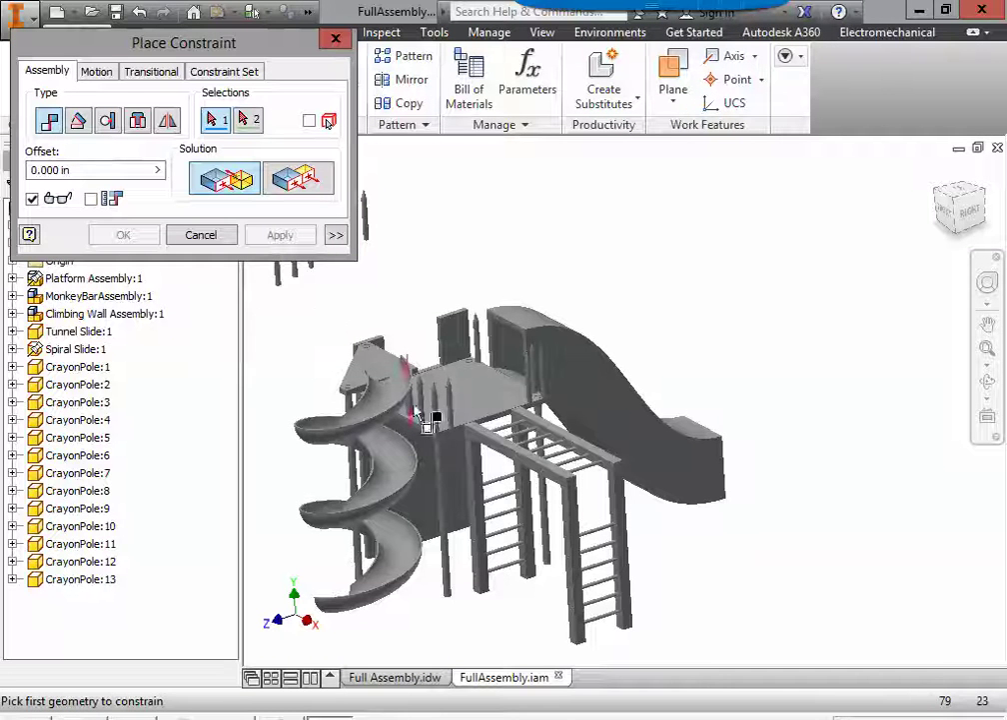
{"action": "middle_click_drag", "start_coordinate": [305, 380], "coordinate": [450, 398], "text": "shift"}
{"action": "scroll", "coordinate": [372, 283], "scroll_direction": "up", "scroll_amount": 5}
{"action": "left_click", "coordinate": [427, 378]}
{"action": "scroll", "coordinate": [444, 392], "scroll_direction": "down", "scroll_amount": 5}
{"action": "middle_click_drag", "start_coordinate": [516, 412], "coordinate": [585, 358], "text": "shift"}
{"action": "left_click", "coordinate": [578, 359]}
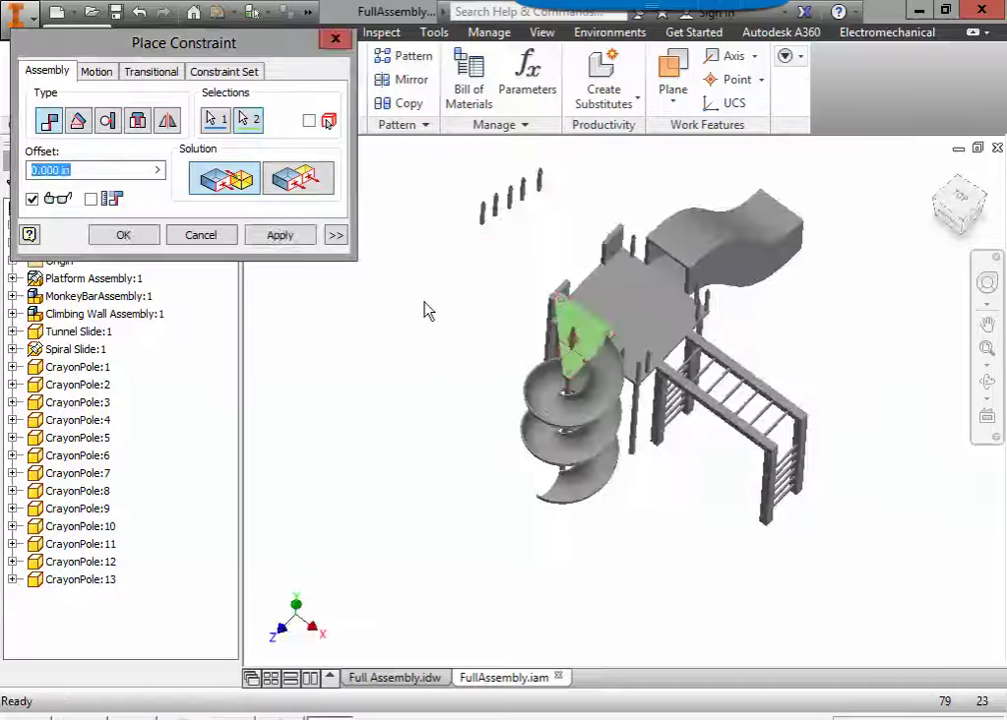
{"action": "left_click", "coordinate": [279, 234]}
Mate a second loose pole's bottom face to the triangular upper platform's top face with zero offset
{"action": "left_click", "coordinate": [594, 345]}
{"action": "middle_click_drag", "start_coordinate": [522, 344], "coordinate": [519, 252], "text": "shift"}
{"action": "scroll", "coordinate": [497, 398], "scroll_direction": "up", "scroll_amount": 6}
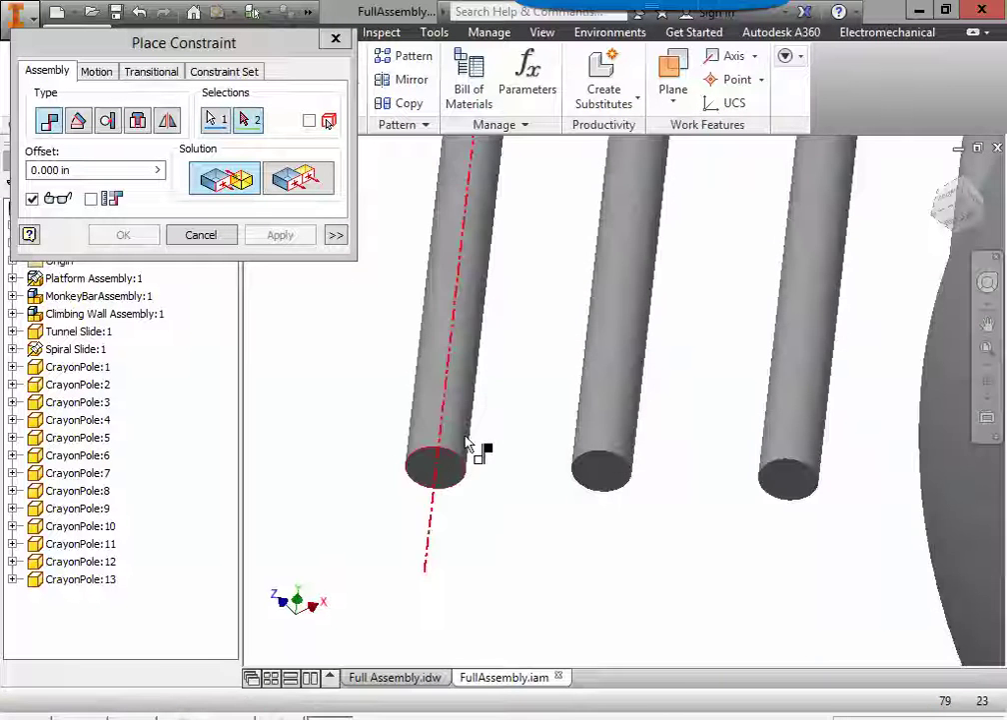
{"action": "left_click", "coordinate": [452, 466]}
{"action": "left_click", "coordinate": [280, 234]}
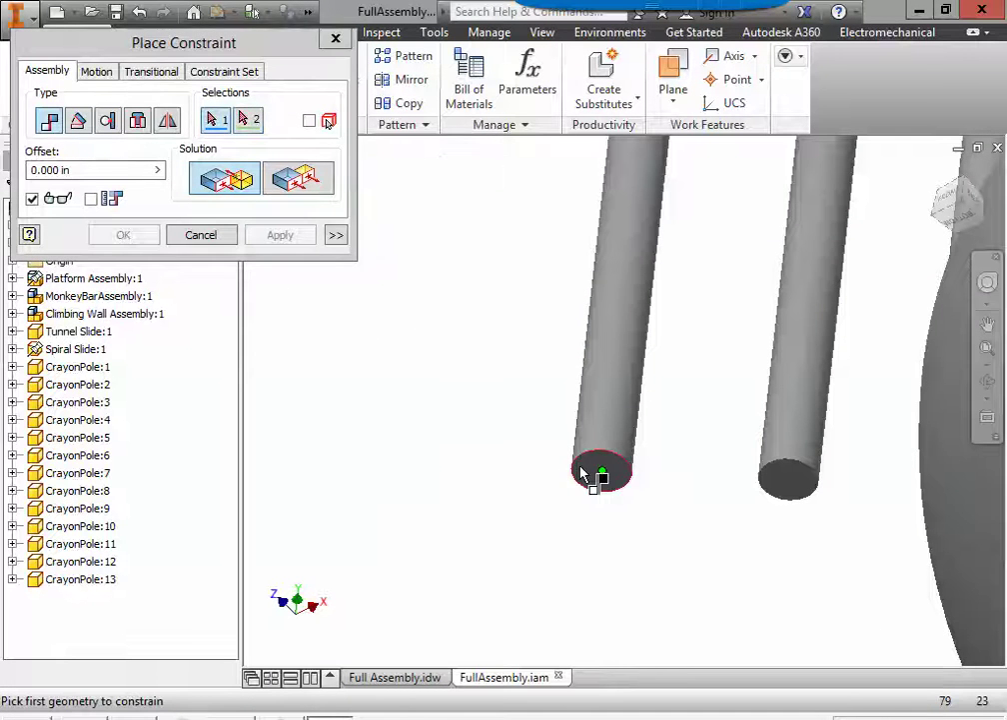
Mate a third loose pole's bottom face to the triangular upper platform's top face with zero offset
{"action": "left_click", "coordinate": [619, 479]}
{"action": "scroll", "coordinate": [615, 449], "scroll_direction": "down", "scroll_amount": 5}
{"action": "middle_click_drag", "start_coordinate": [696, 415], "coordinate": [735, 342], "text": "shift"}
{"action": "left_click", "coordinate": [735, 343]}
{"action": "left_click", "coordinate": [280, 234]}
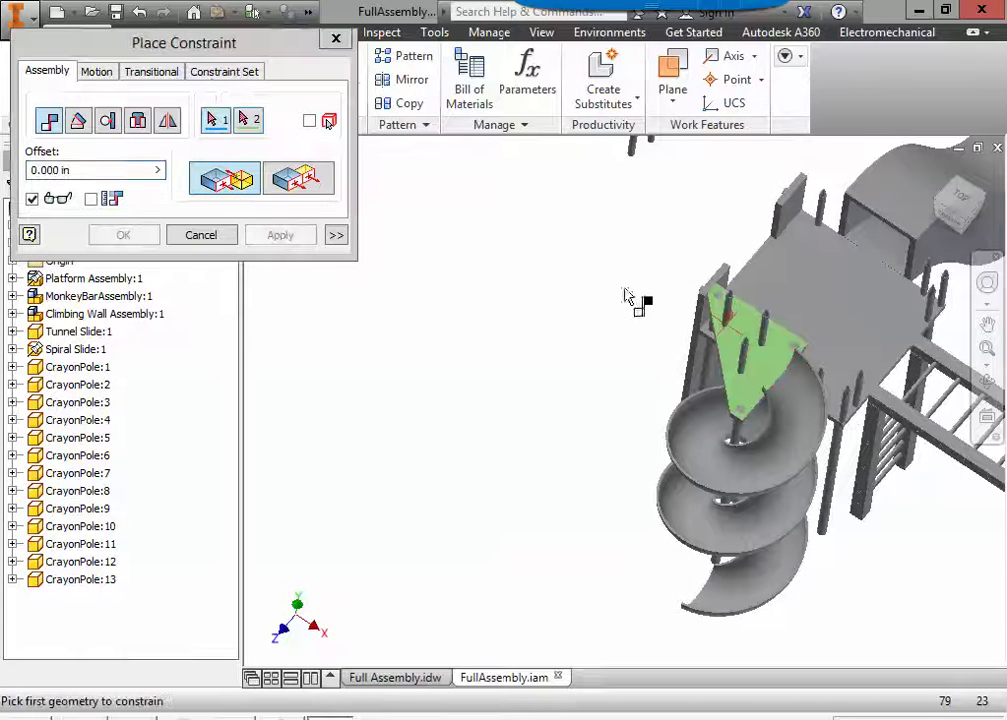
Mate a fourth loose pole's bottom face to the triangular upper platform's top face with zero offset
{"action": "left_click", "coordinate": [747, 330]}
{"action": "middle_click_drag", "start_coordinate": [648, 412], "coordinate": [645, 460], "text": "shift"}
{"action": "scroll", "coordinate": [619, 398], "scroll_direction": "up", "scroll_amount": 5}
{"action": "left_click", "coordinate": [620, 364]}
{"action": "left_click", "coordinate": [272, 233]}
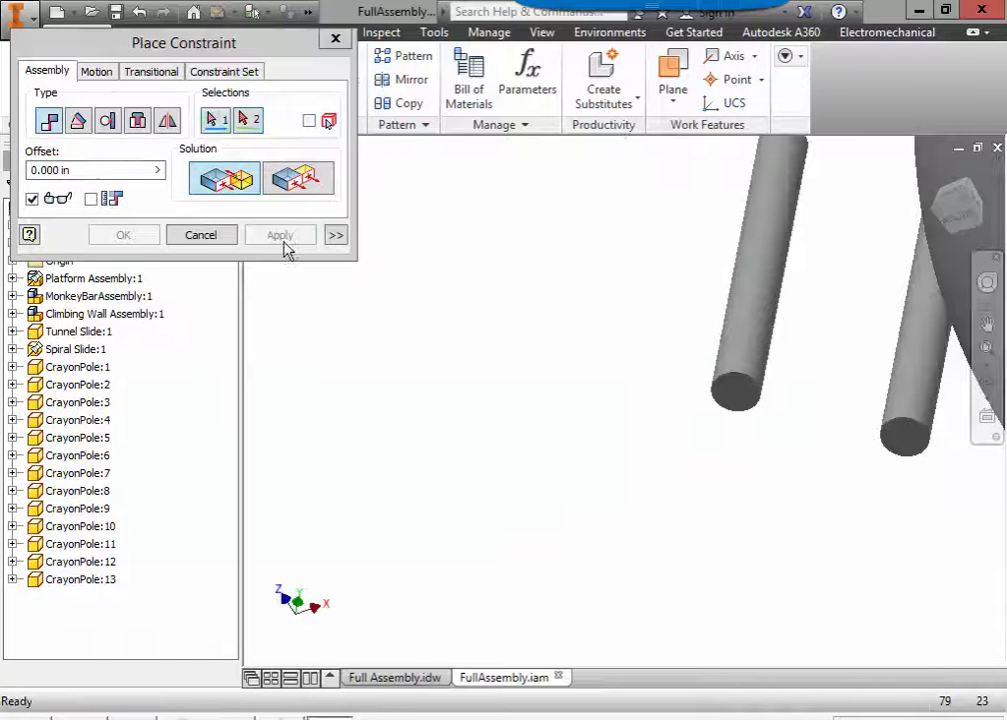
Mate a fifth loose pole's bottom face to the triangular upper platform's top face with zero offset
{"action": "left_click", "coordinate": [734, 398]}
{"action": "middle_click_drag", "start_coordinate": [750, 425], "coordinate": [907, 277], "text": "shift"}
{"action": "left_click", "coordinate": [877, 270]}
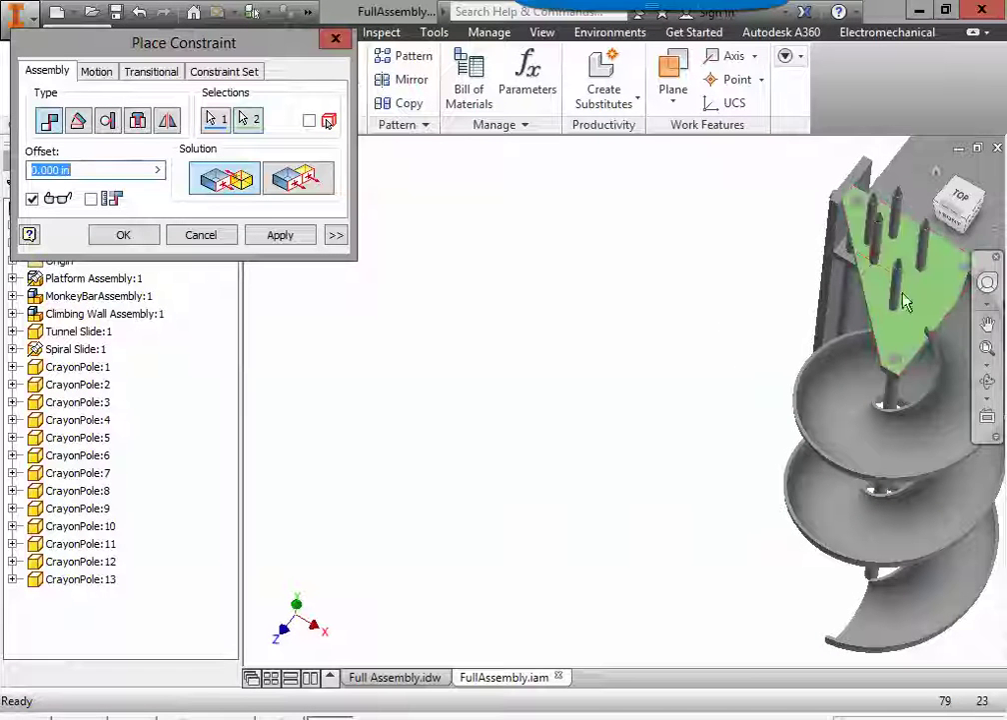
{"action": "left_click", "coordinate": [299, 236]}
Mate the last loose pole's bottom face to the triangular upper platform's top face with zero offset and end the constraint command
{"action": "left_click", "coordinate": [908, 308]}
{"action": "middle_click_drag", "start_coordinate": [908, 308], "coordinate": [740, 411], "text": "shift"}
{"action": "scroll", "coordinate": [737, 408], "scroll_direction": "down", "scroll_amount": 5}
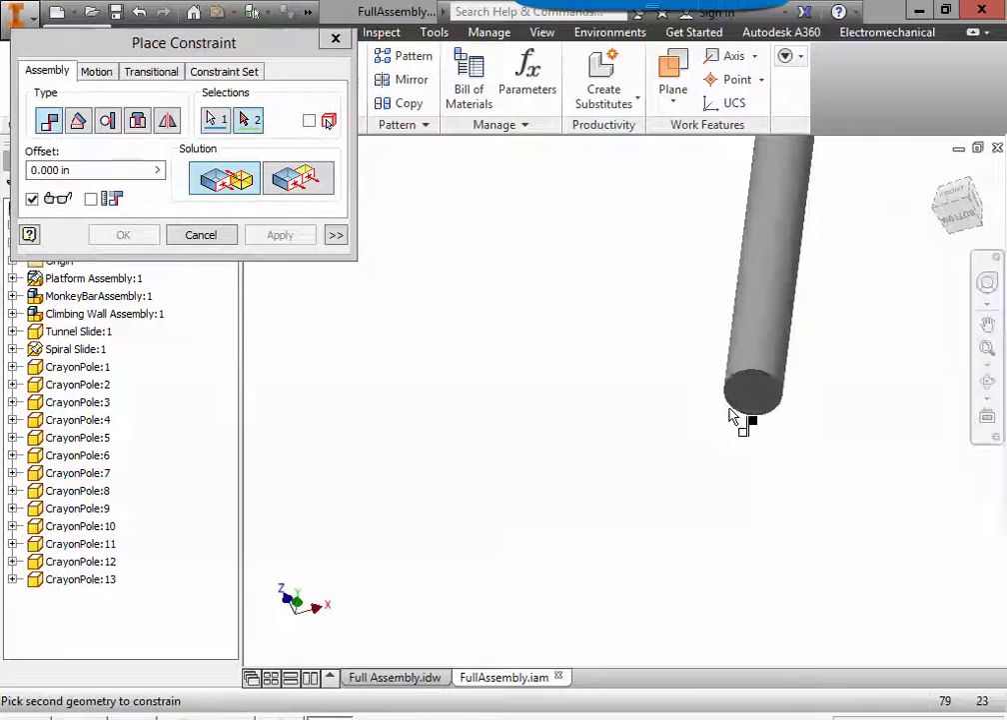
{"action": "left_click", "coordinate": [736, 410]}
{"action": "left_click", "coordinate": [279, 236]}
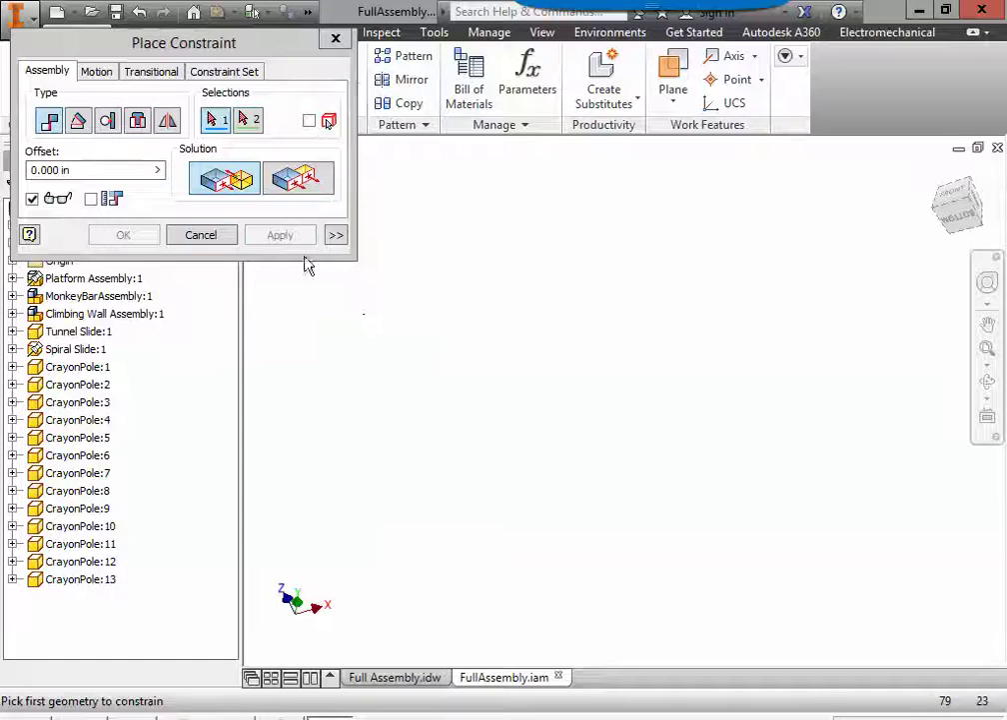
{"action": "left_click", "coordinate": [228, 235]}
Make the upper-platform pole nearest the outer tip tangent inside both the short tip edge face and the adjoining spiral-slide edge face, with zero offset
{"action": "middle_click_drag", "start_coordinate": [768, 434], "coordinate": [572, 412], "text": "shift"}
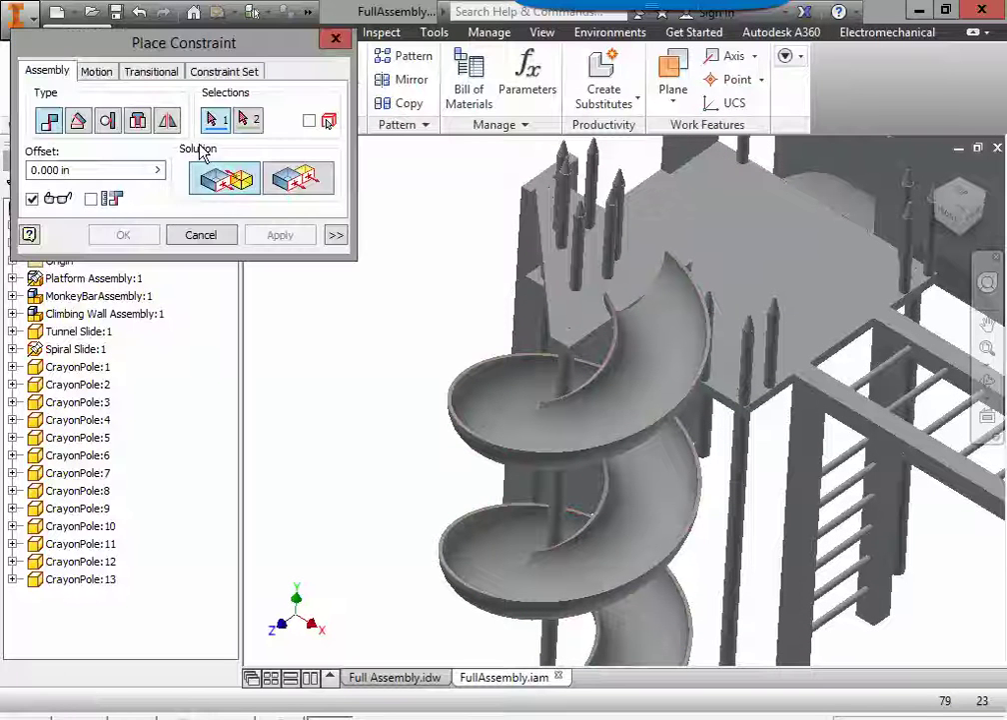
{"action": "left_click", "coordinate": [112, 123]}
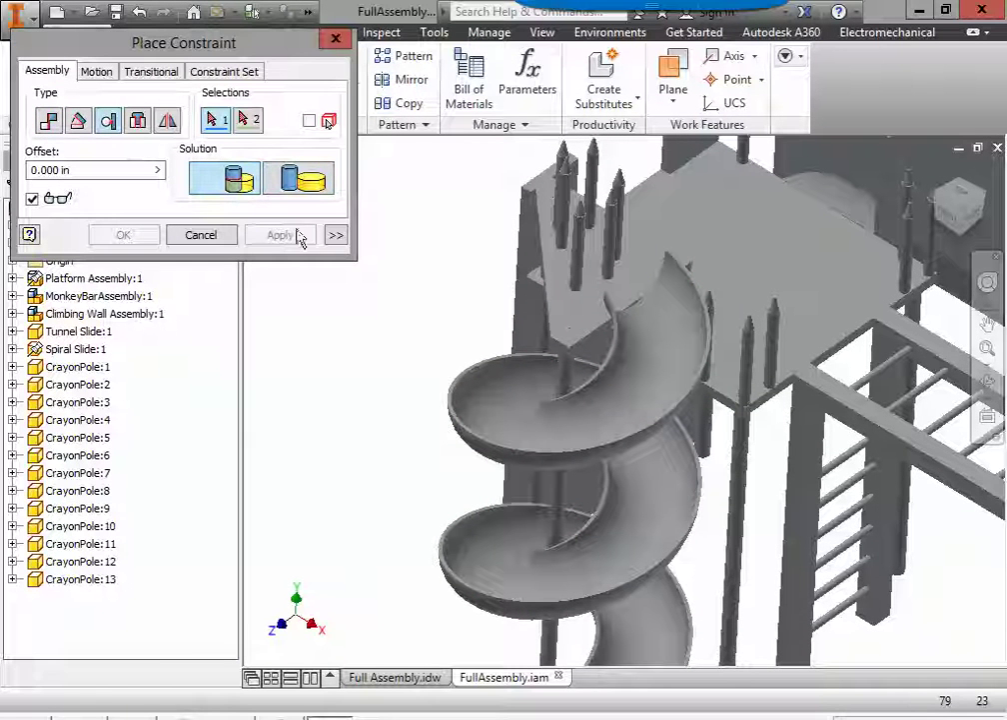
{"action": "left_click", "coordinate": [576, 283]}
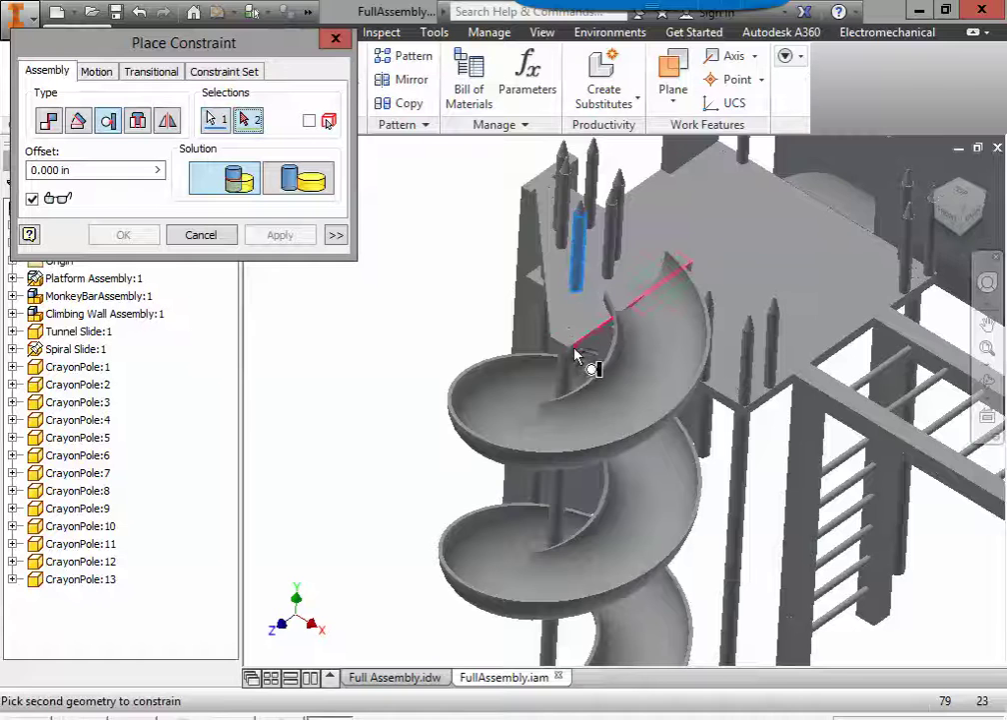
{"action": "scroll", "coordinate": [569, 357], "scroll_direction": "down", "scroll_amount": 5}
{"action": "left_click", "coordinate": [548, 328]}
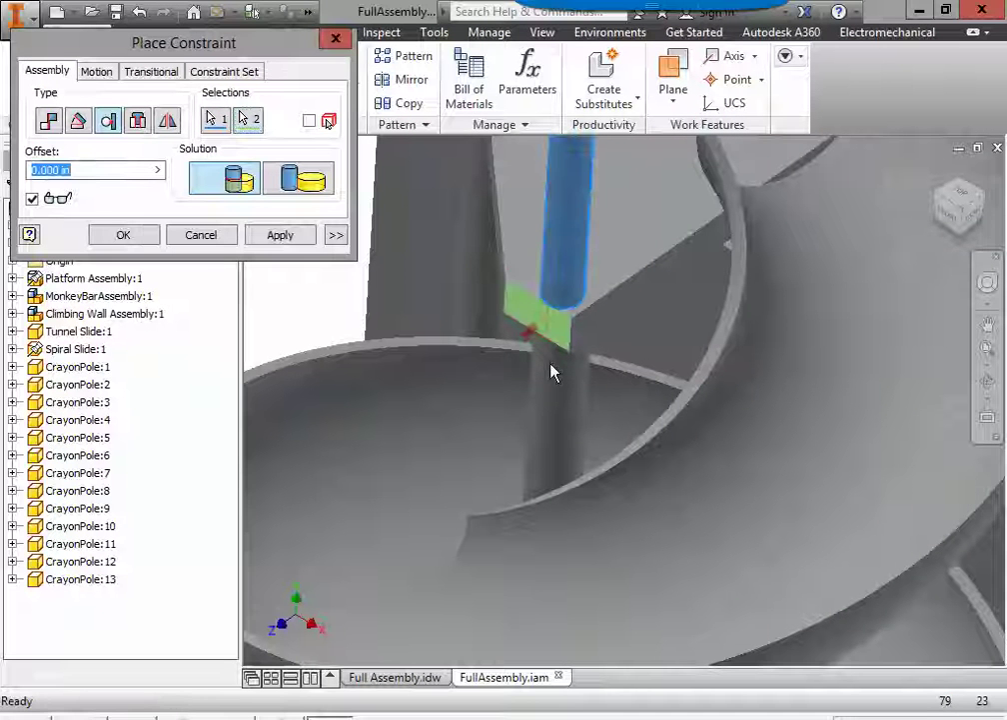
{"action": "left_click", "coordinate": [280, 235]}
{"action": "left_click", "coordinate": [575, 272]}
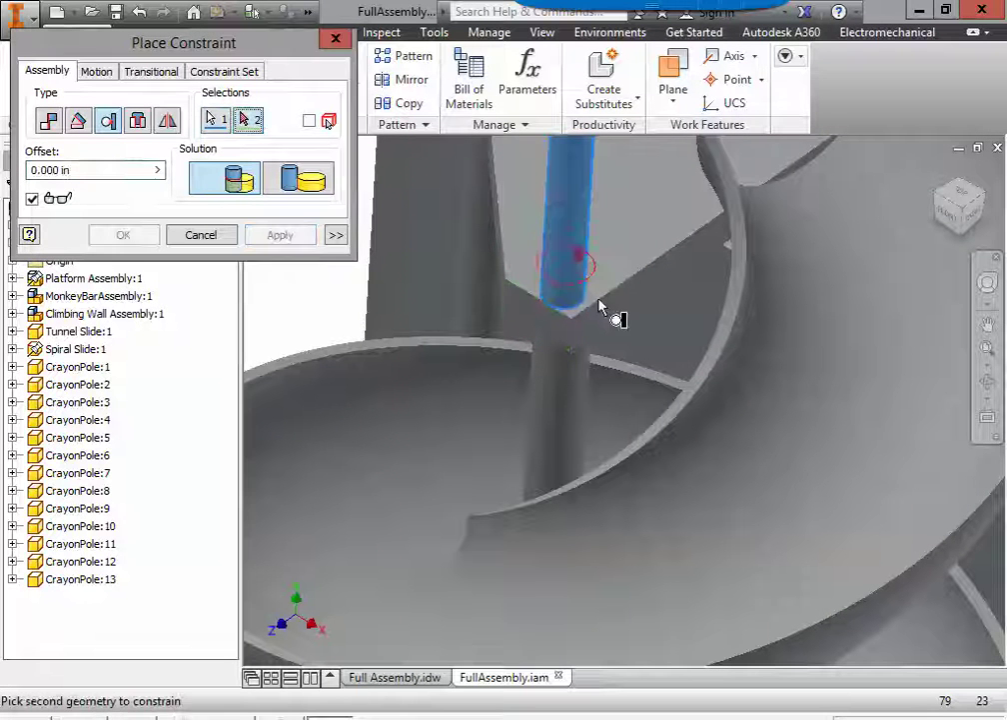
{"action": "left_click", "coordinate": [599, 328]}
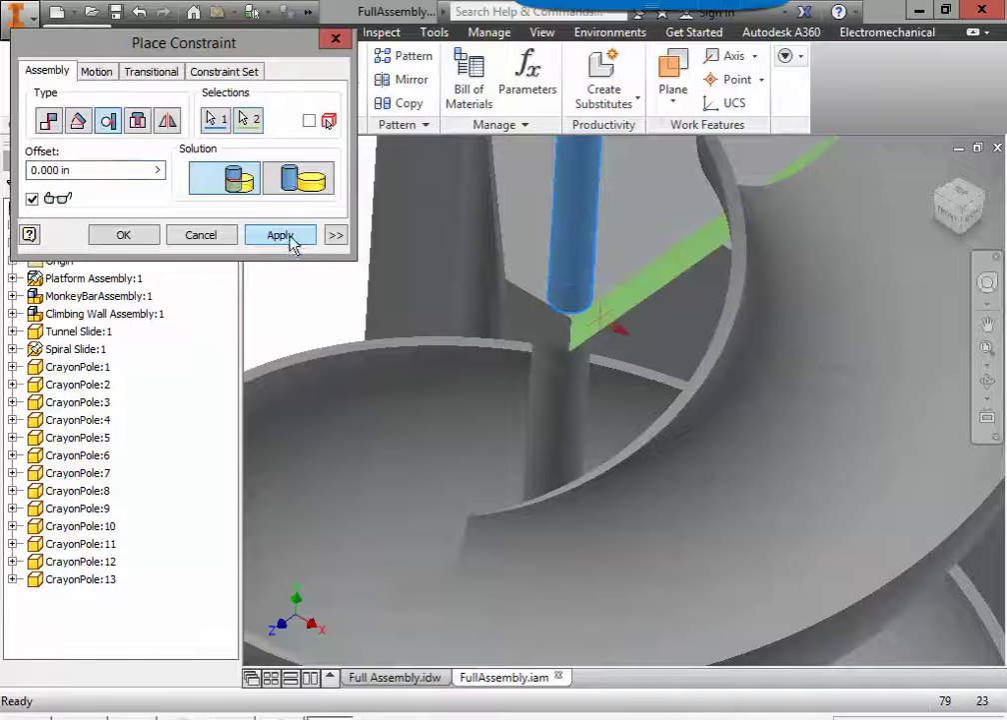
Make a second upper-platform pole tangent inside the spiral-slide edge face, at the end nearest the lower platform, with zero offset
{"action": "scroll", "coordinate": [580, 326], "scroll_direction": "up", "scroll_amount": 4}
{"action": "scroll", "coordinate": [820, 333], "scroll_direction": "up", "scroll_amount": 3}
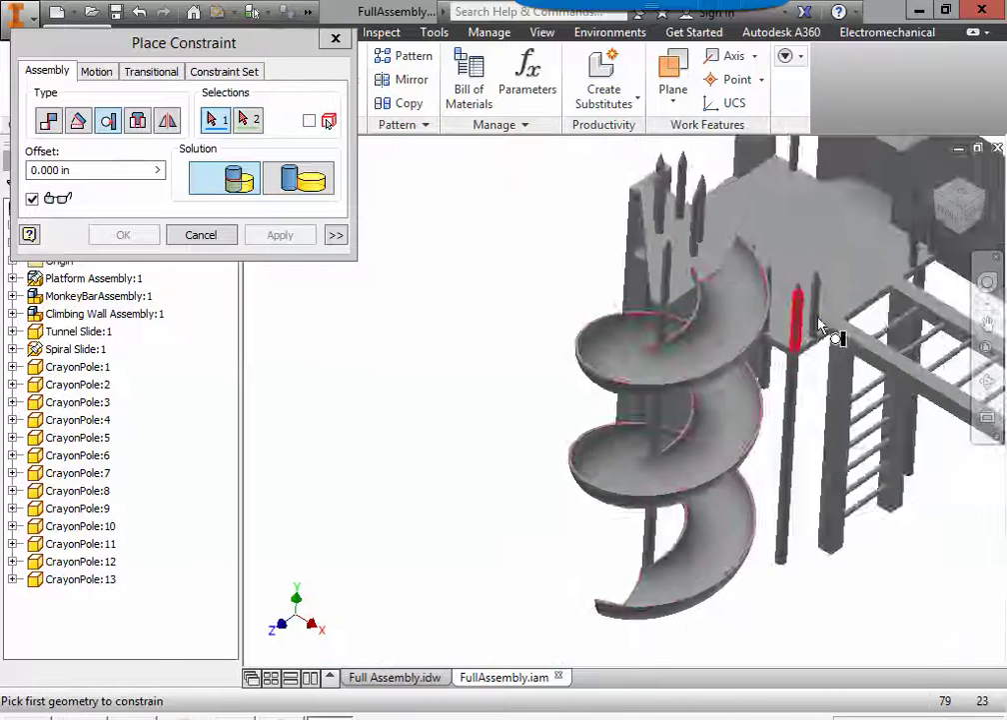
{"action": "middle_click_drag", "start_coordinate": [818, 330], "coordinate": [778, 325], "text": "shift"}
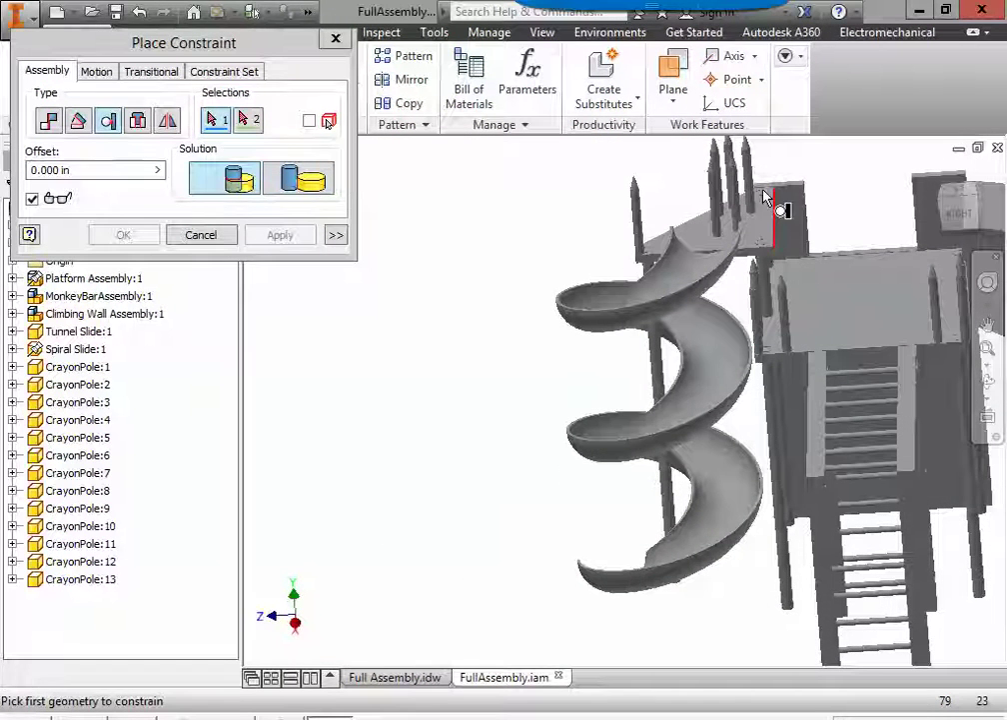
{"action": "left_click", "coordinate": [726, 220]}
{"action": "scroll", "coordinate": [739, 225], "scroll_direction": "down", "scroll_amount": 5}
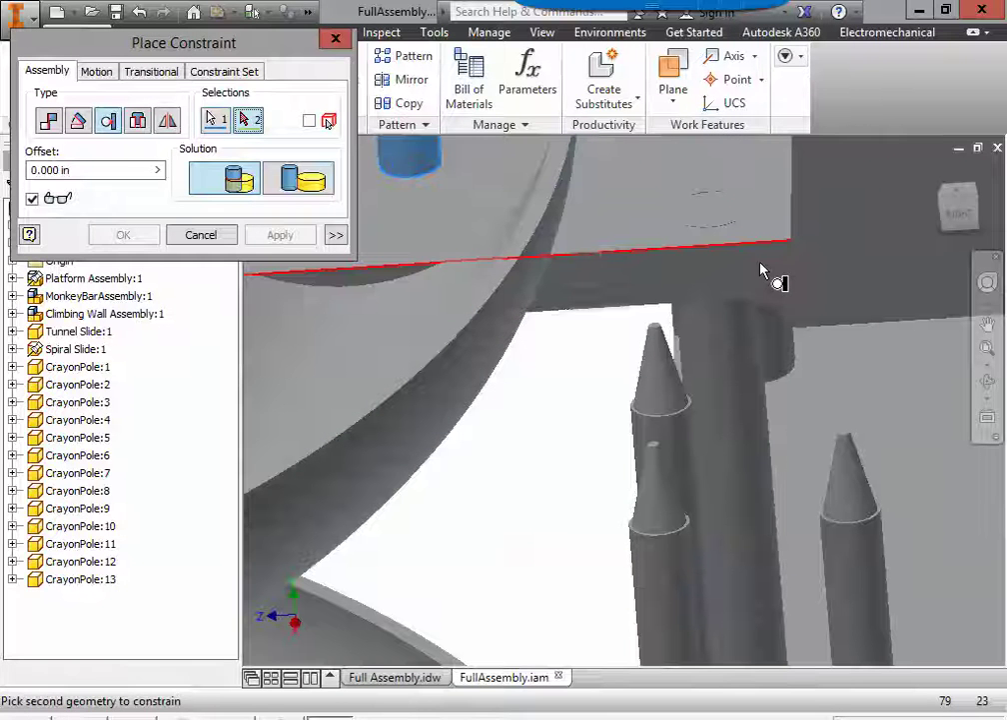
{"action": "left_click", "coordinate": [764, 274]}
{"action": "left_click", "coordinate": [302, 233]}
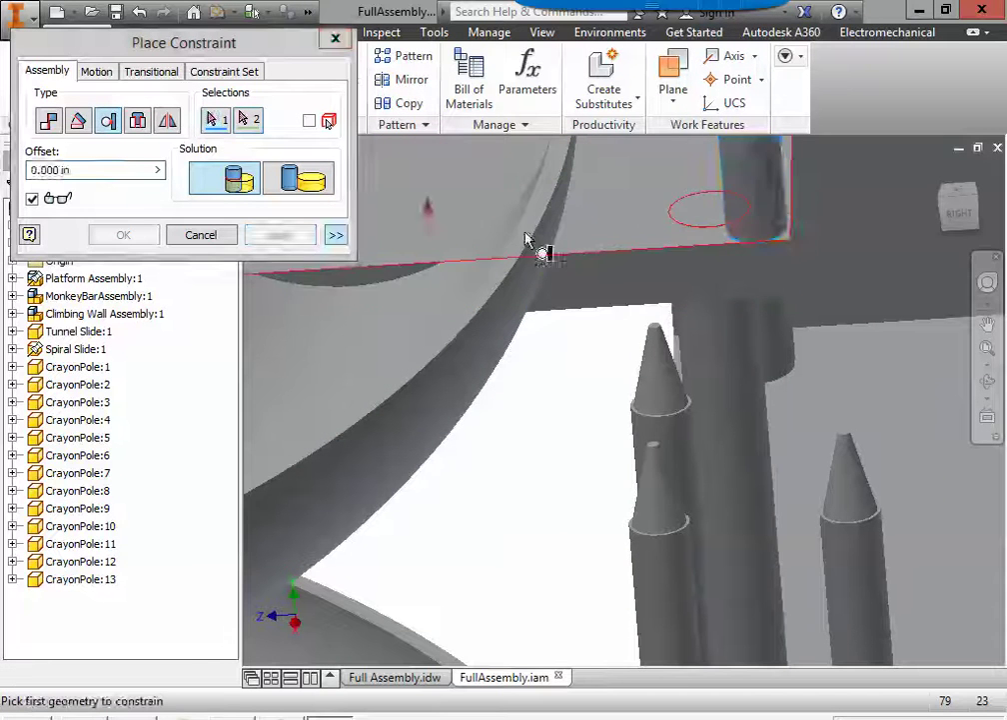
Make the second upper-platform pole also tangent inside the adjoining edge face at the same corner, with zero offset
{"action": "left_click", "coordinate": [769, 203]}
{"action": "mouse_move", "coordinate": [825, 270]}
{"action": "middle_mouse_down", "text": "shift"}
{"action": "mouse_move", "coordinate": [844, 292]}
{"action": "mouse_move", "coordinate": [832, 292]}
{"action": "middle_mouse_up", "text": "shift"}
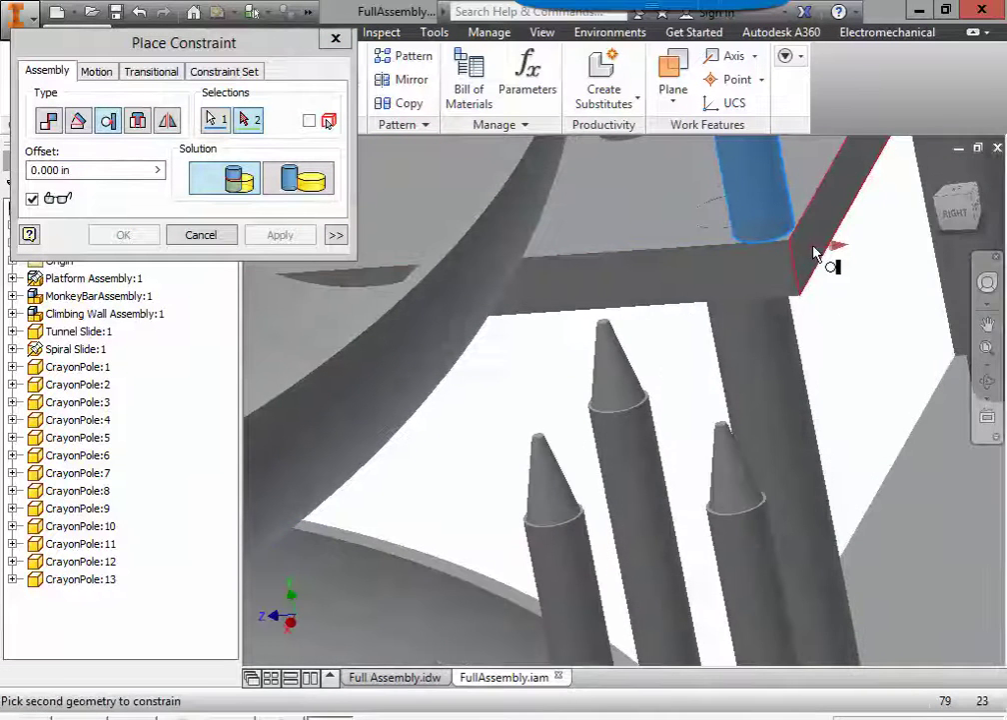
{"action": "left_click", "coordinate": [814, 252]}
{"action": "left_click", "coordinate": [279, 236]}
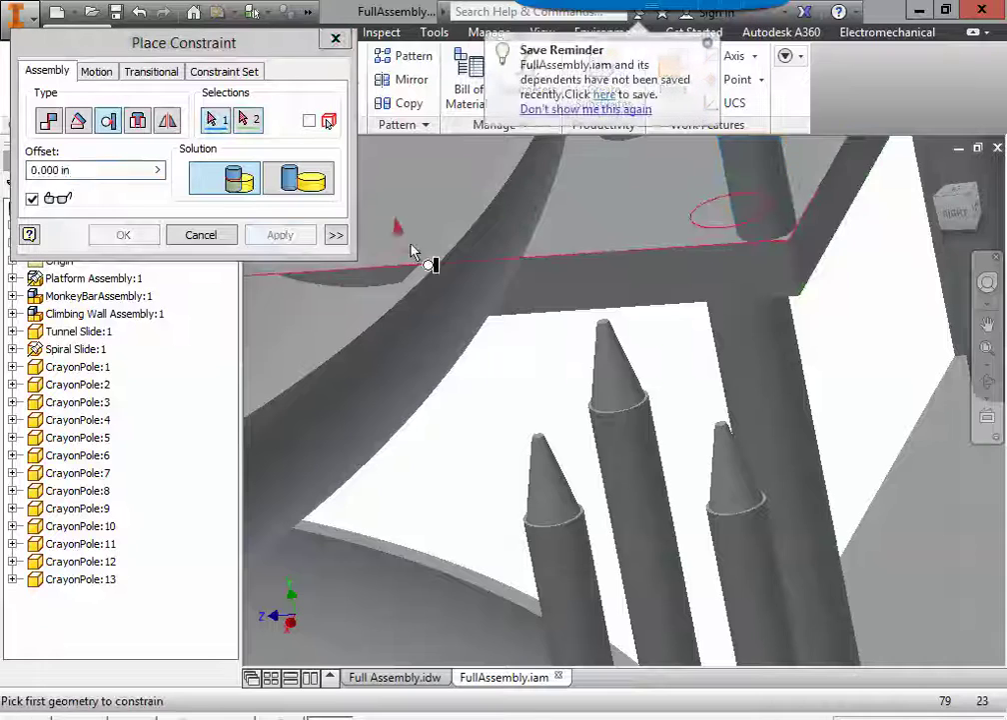
Check the pole layout in the Full Assembly drawing, and make an upper-platform pole tangent inside the platform's long outer edge face with zero offset
{"action": "middle_click_drag", "start_coordinate": [439, 254], "coordinate": [530, 325], "text": "shift"}
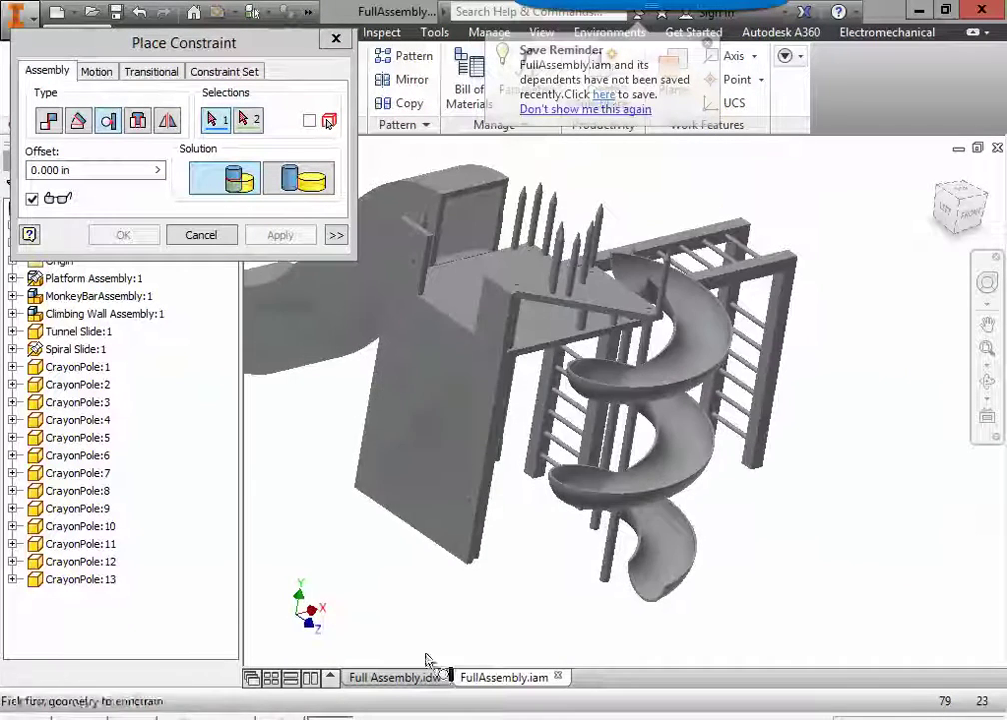
{"action": "left_click", "coordinate": [393, 677]}
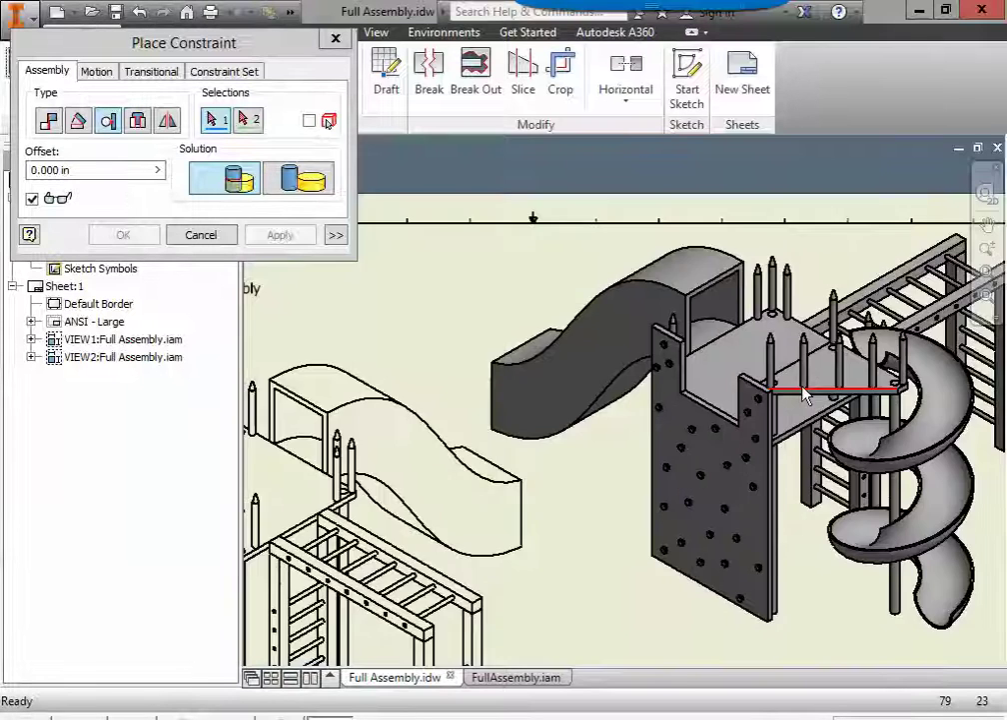
{"action": "scroll", "coordinate": [687, 374], "scroll_direction": "down", "scroll_amount": 3}
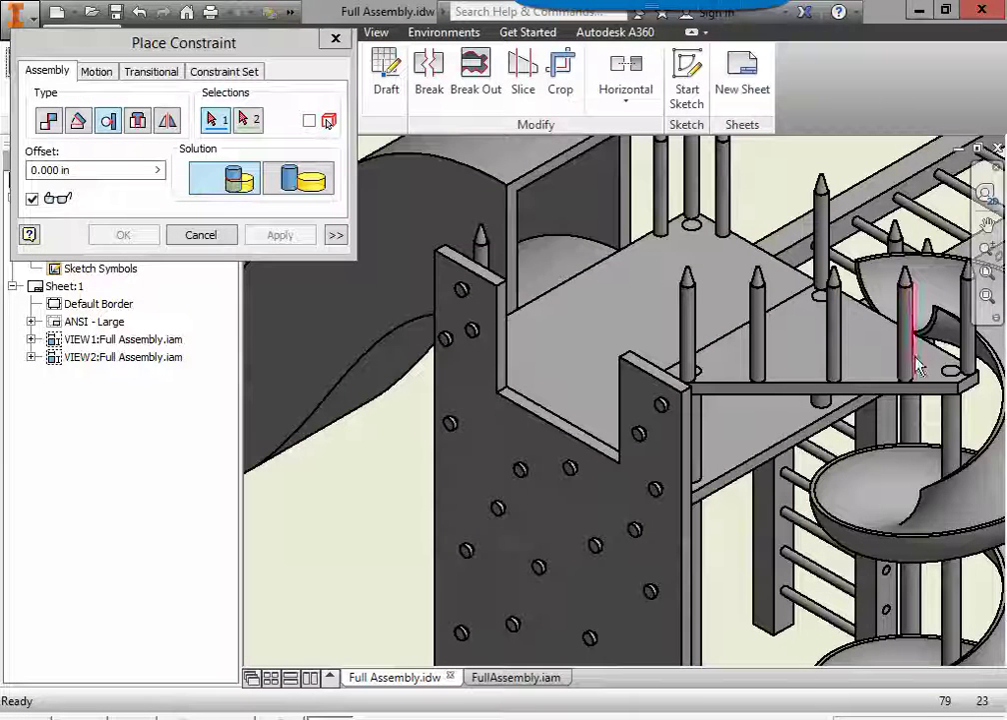
{"action": "left_click", "coordinate": [505, 677]}
{"action": "scroll", "coordinate": [574, 276], "scroll_direction": "up", "scroll_amount": 5}
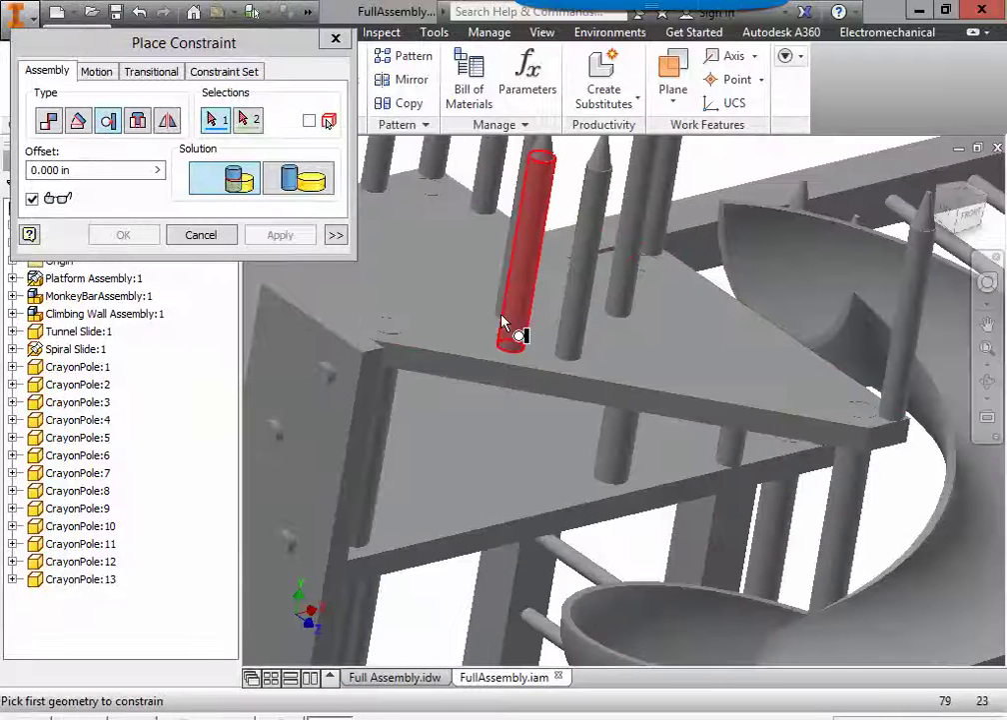
{"action": "left_click", "coordinate": [514, 329]}
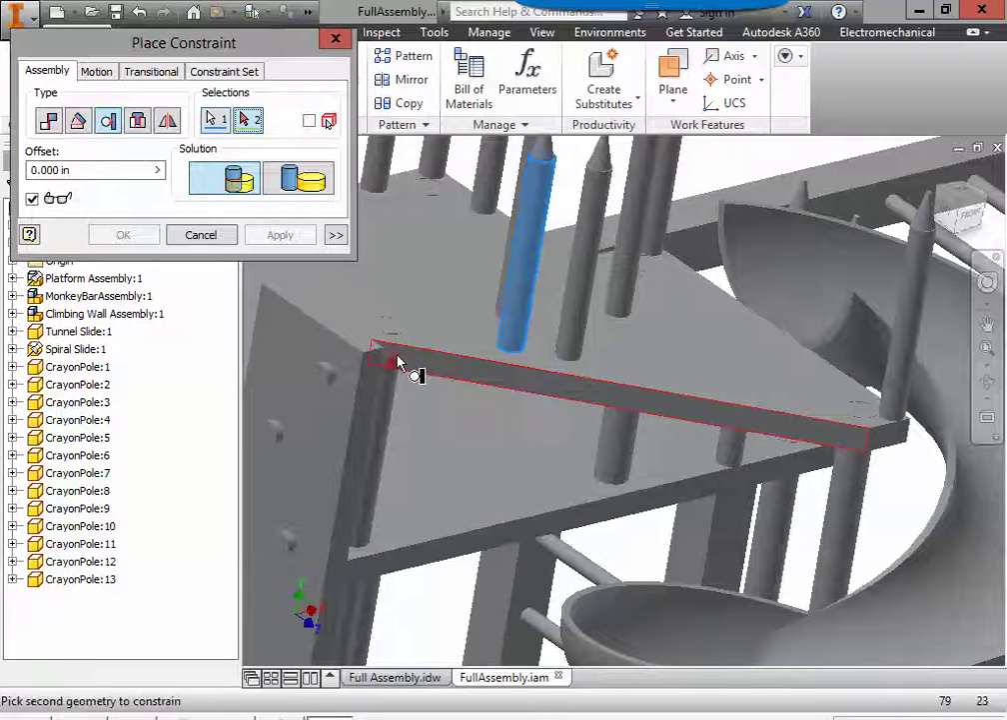
{"action": "left_click", "coordinate": [798, 432]}
{"action": "left_click", "coordinate": [280, 234]}
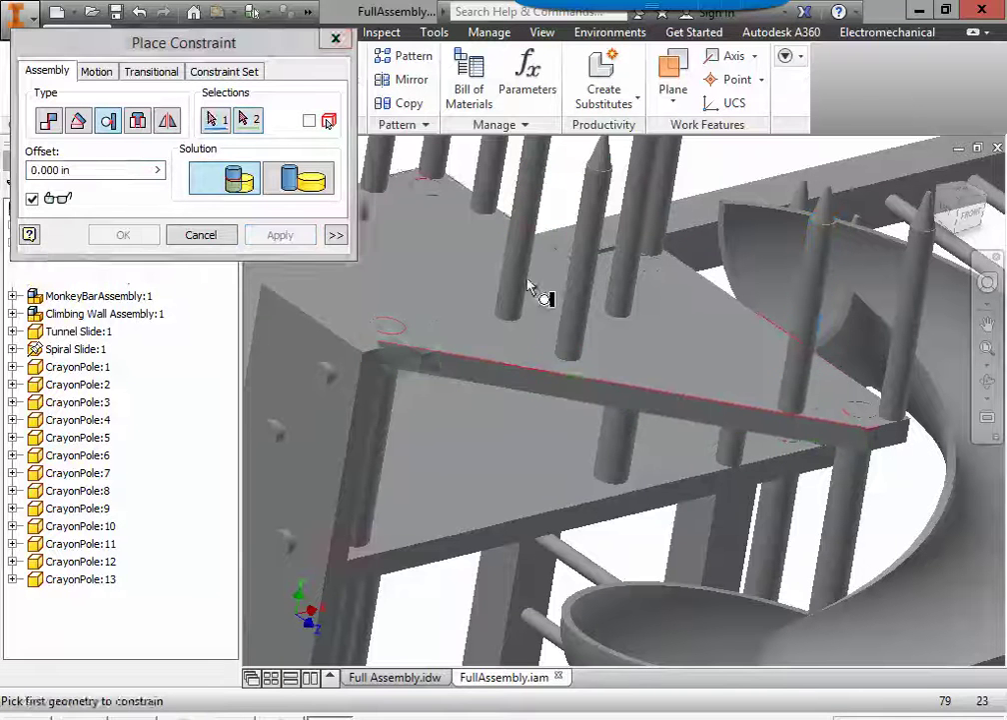
Make the three remaining upper-platform poles tangent inside the triangular platform's long outer edge face with zero offset
{"action": "left_click", "coordinate": [582, 300]}
{"action": "left_click", "coordinate": [699, 419]}
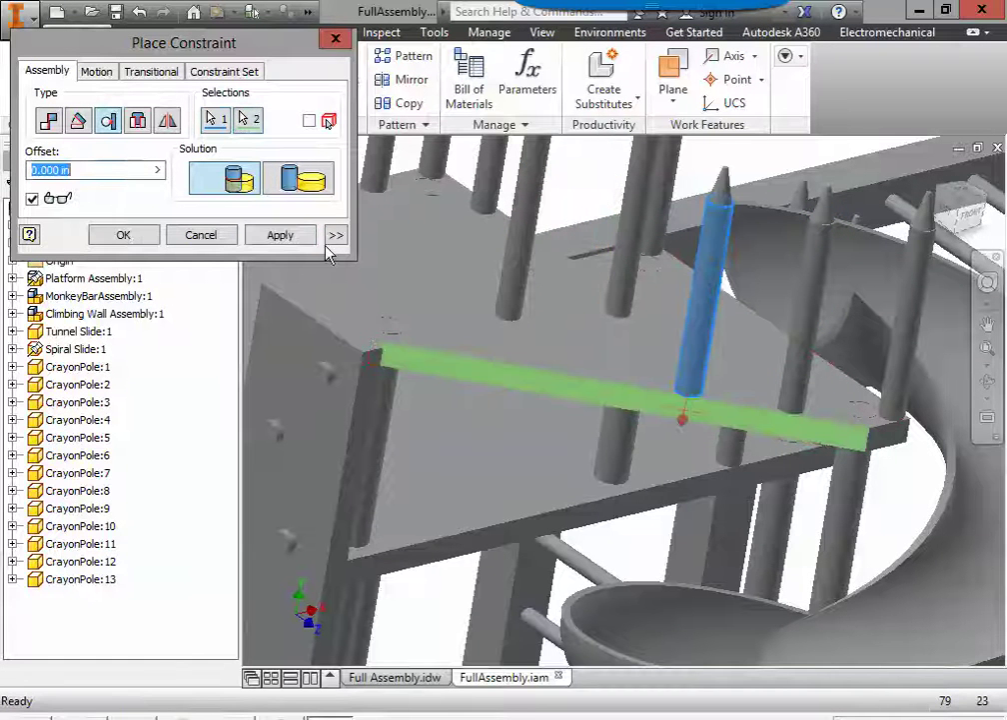
{"action": "left_click", "coordinate": [280, 235]}
{"action": "left_click", "coordinate": [606, 298]}
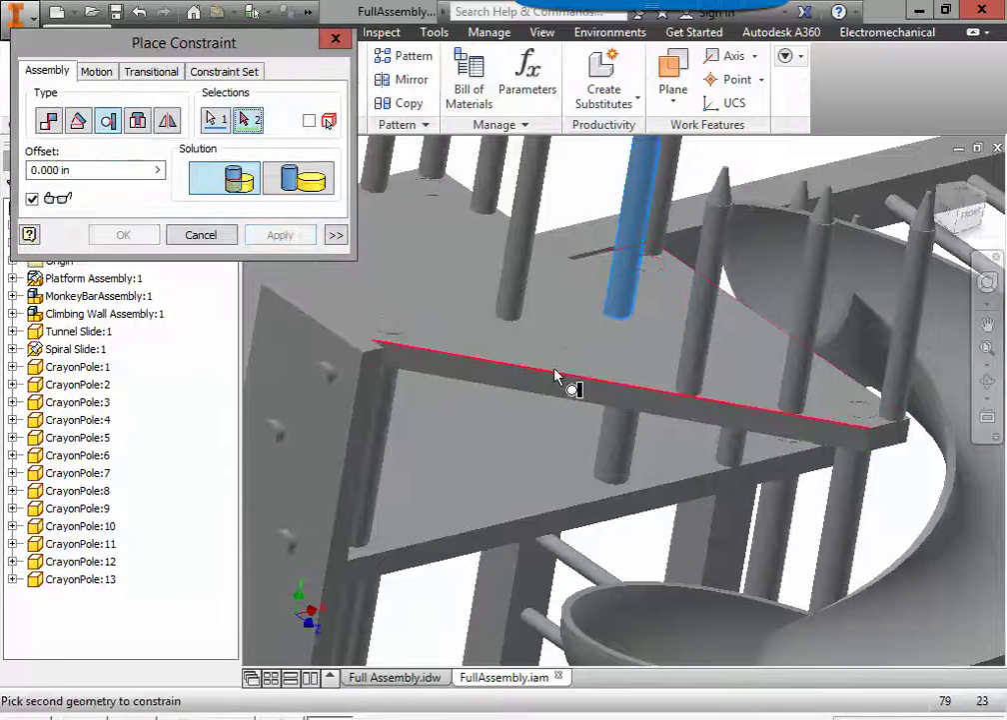
{"action": "left_click", "coordinate": [562, 392]}
{"action": "left_click", "coordinate": [279, 235]}
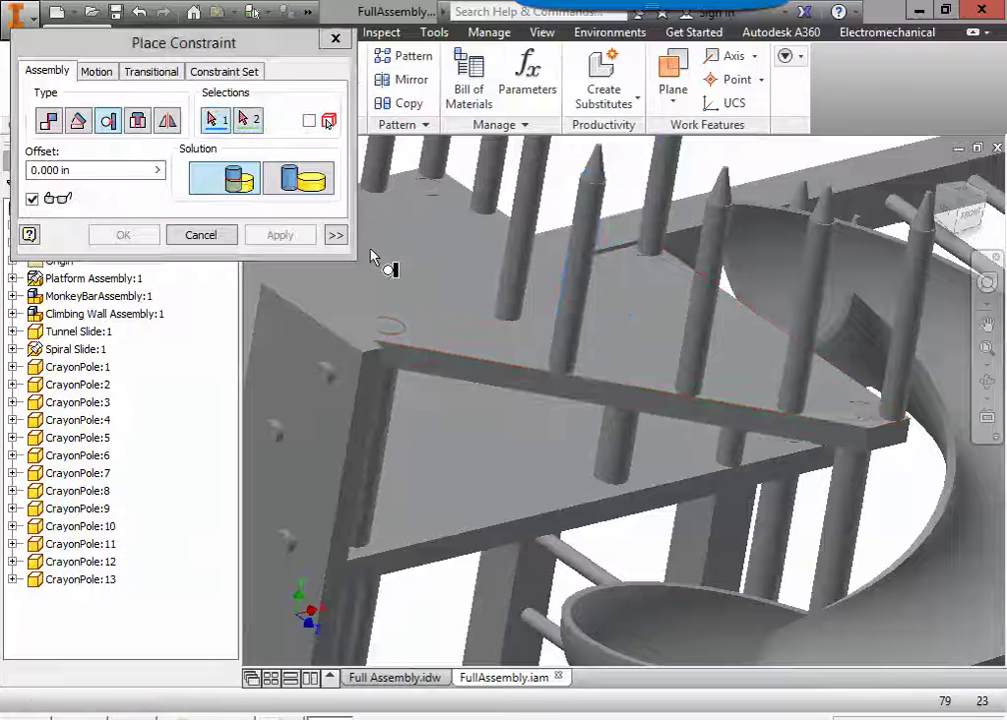
{"action": "left_click", "coordinate": [524, 285]}
{"action": "left_click", "coordinate": [420, 368]}
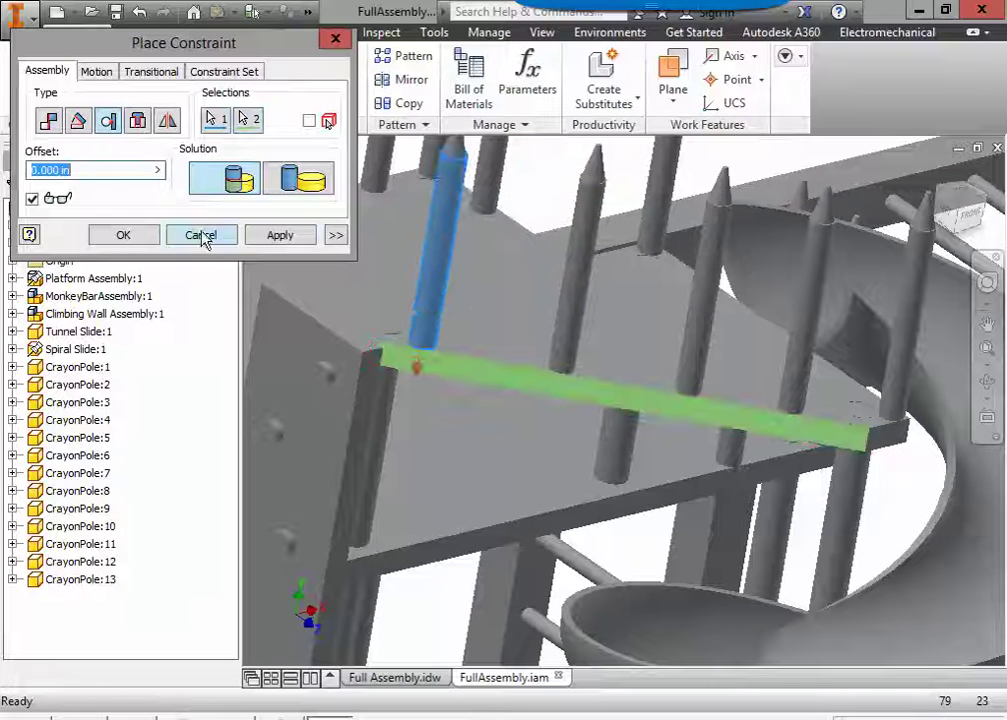
{"action": "left_click", "coordinate": [282, 235]}
Make the long-edge pole nearest the climbing wall tangent outside the wall's inner face, with zero offset
{"action": "middle_click_drag", "start_coordinate": [463, 420], "coordinate": [440, 352], "text": "shift"}
{"action": "middle_click_drag", "start_coordinate": [340, 290], "coordinate": [463, 415]}
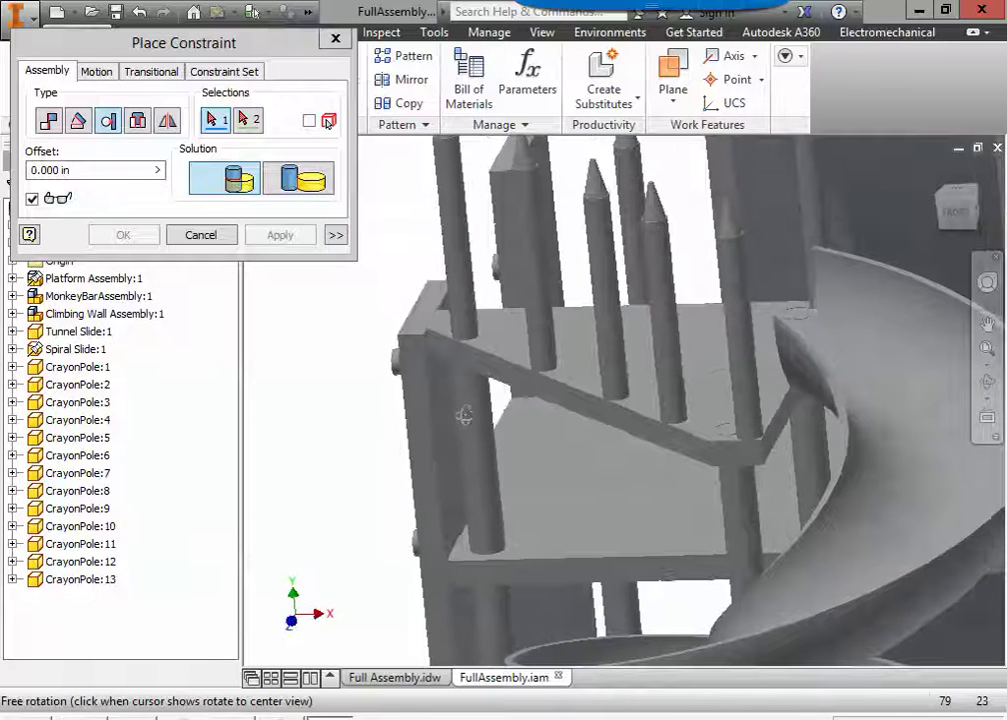
{"action": "left_click", "coordinate": [296, 184]}
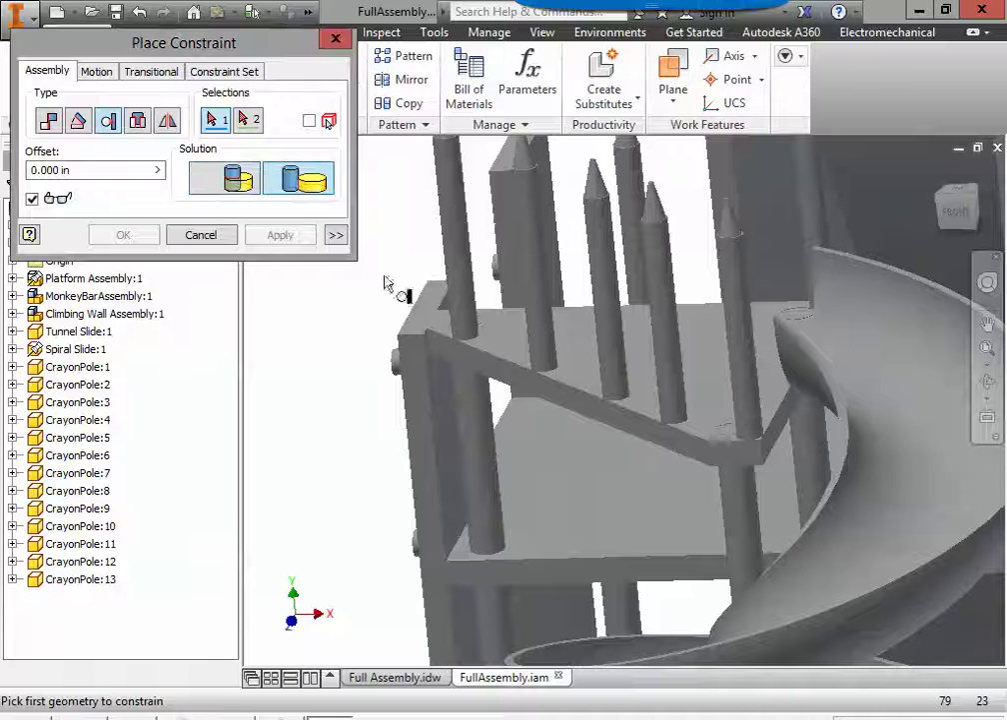
{"action": "left_click", "coordinate": [459, 291]}
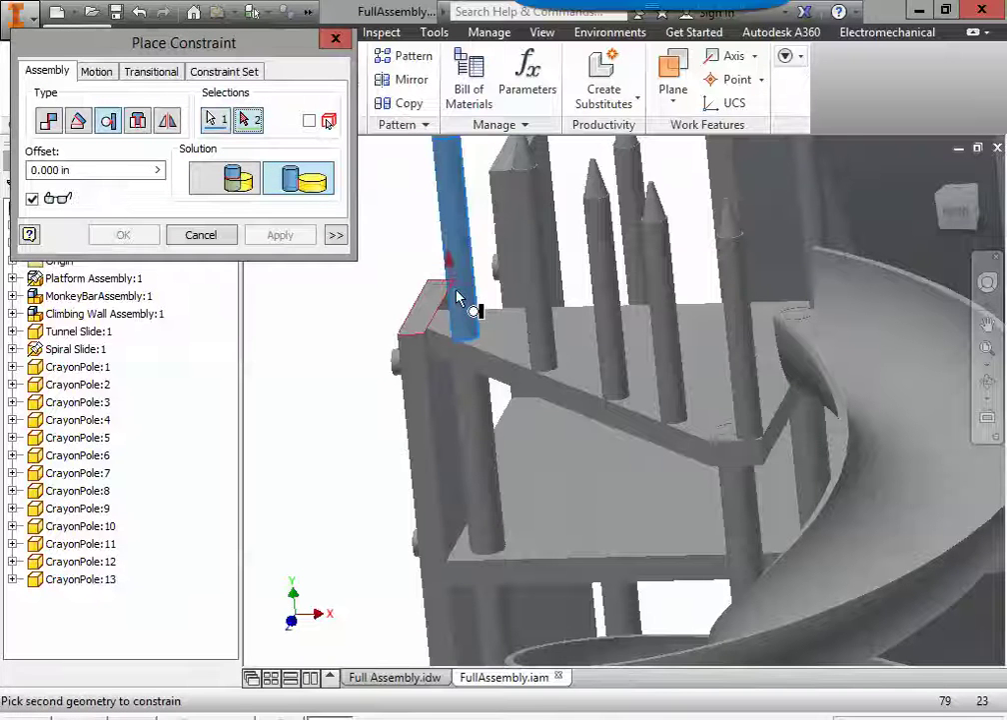
{"action": "left_click", "coordinate": [432, 377]}
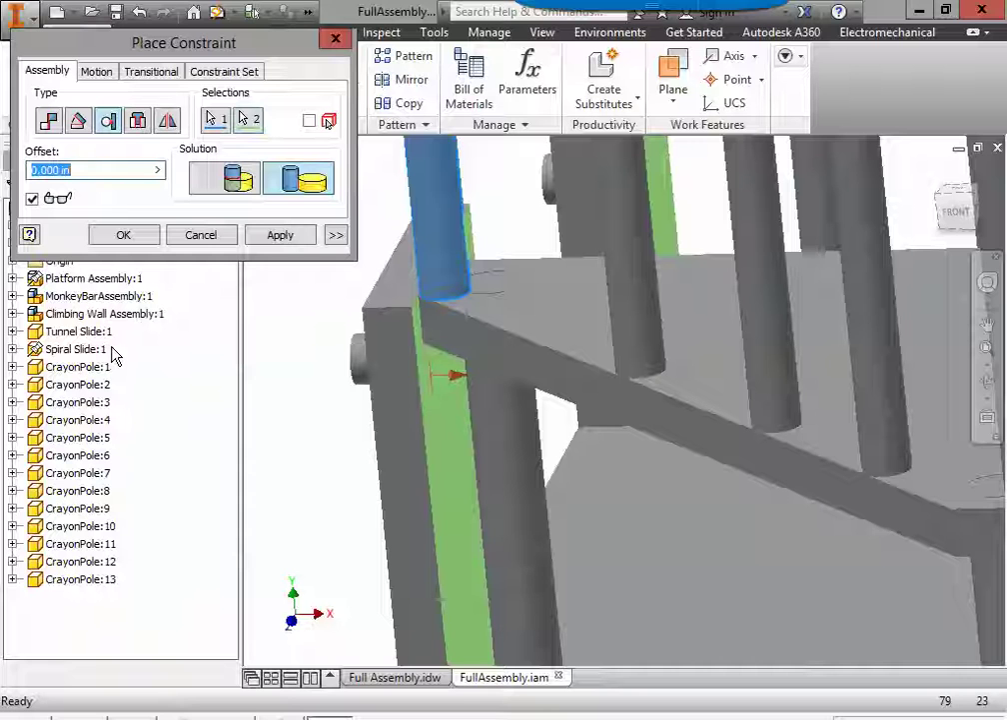
{"action": "left_click", "coordinate": [304, 236]}
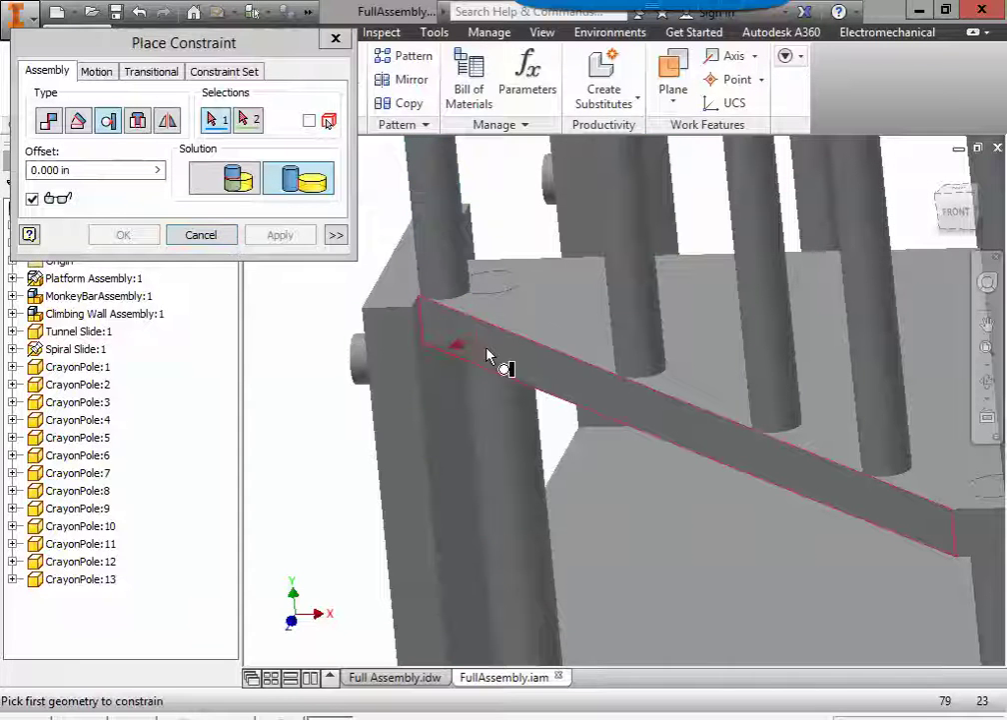
End the constraint command and slide the middle poles along the triangular platform's long edge to space them evenly
{"action": "scroll", "coordinate": [304, 281], "scroll_direction": "down", "scroll_amount": 3}
{"action": "left_click", "coordinate": [216, 234]}
{"action": "scroll", "coordinate": [583, 405], "scroll_direction": "down", "scroll_amount": 2}
{"action": "middle_click_drag", "start_coordinate": [577, 404], "coordinate": [623, 415], "text": "shift"}
{"action": "left_click_drag", "start_coordinate": [622, 416], "coordinate": [607, 416]}
{"action": "left_click_drag", "start_coordinate": [665, 431], "coordinate": [707, 437]}
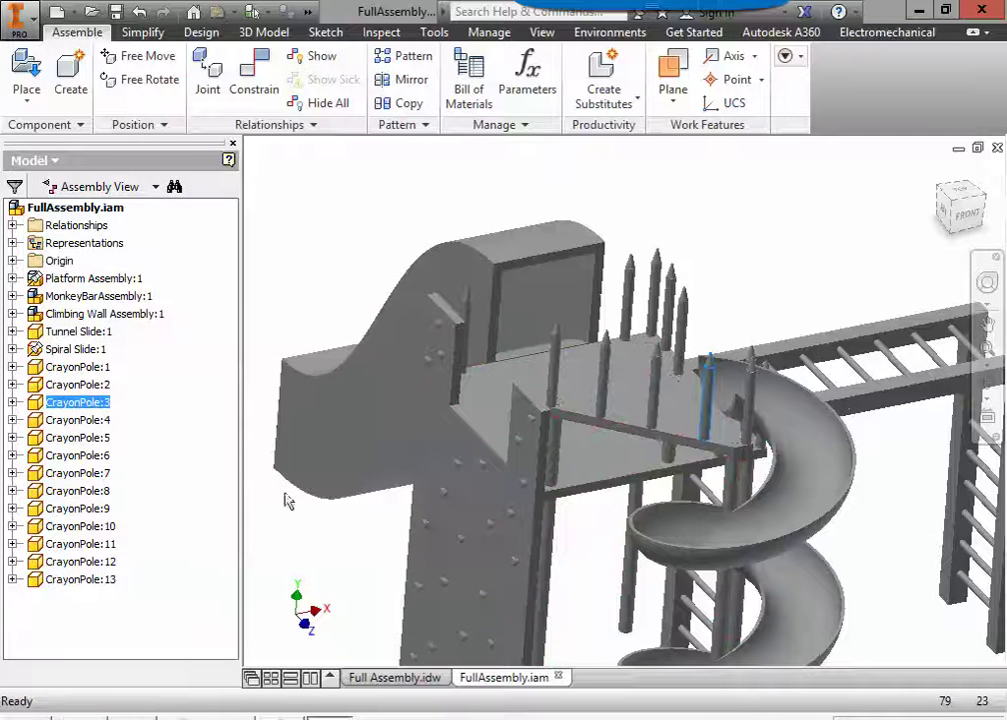
Adjust the position of CrayonPole:13 at the lower platform corner between the spiral slide and the monkey bars
{"action": "scroll", "coordinate": [369, 545], "scroll_direction": "down", "scroll_amount": 3}
{"action": "mouse_move", "coordinate": [369, 545]}
{"action": "middle_mouse_down", "text": "shift"}
{"action": "mouse_move", "coordinate": [412, 513]}
{"action": "mouse_move", "coordinate": [367, 538]}
{"action": "middle_mouse_up", "text": "shift"}
{"action": "left_click_drag", "start_coordinate": [605, 510], "coordinate": [602, 531]}
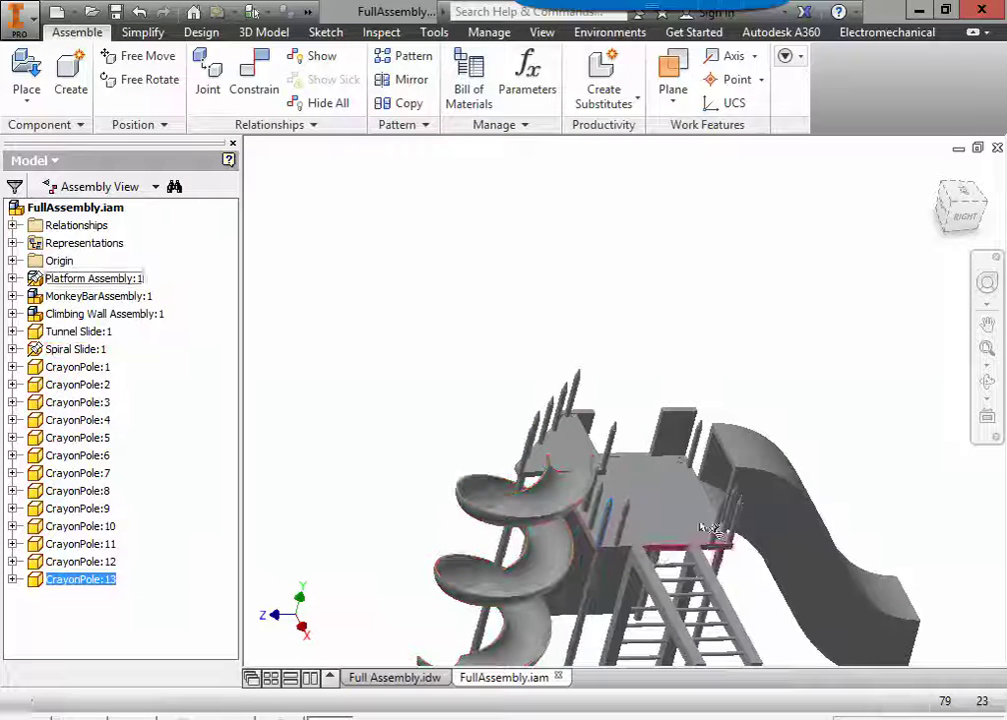
{"action": "mouse_move", "coordinate": [408, 483]}
{"action": "middle_mouse_down", "text": "shift"}
{"action": "mouse_move", "coordinate": [396, 473]}
{"action": "mouse_move", "coordinate": [403, 442]}
{"action": "mouse_move", "coordinate": [428, 472]}
{"action": "mouse_move", "coordinate": [390, 484]}
{"action": "middle_mouse_up", "text": "shift"}
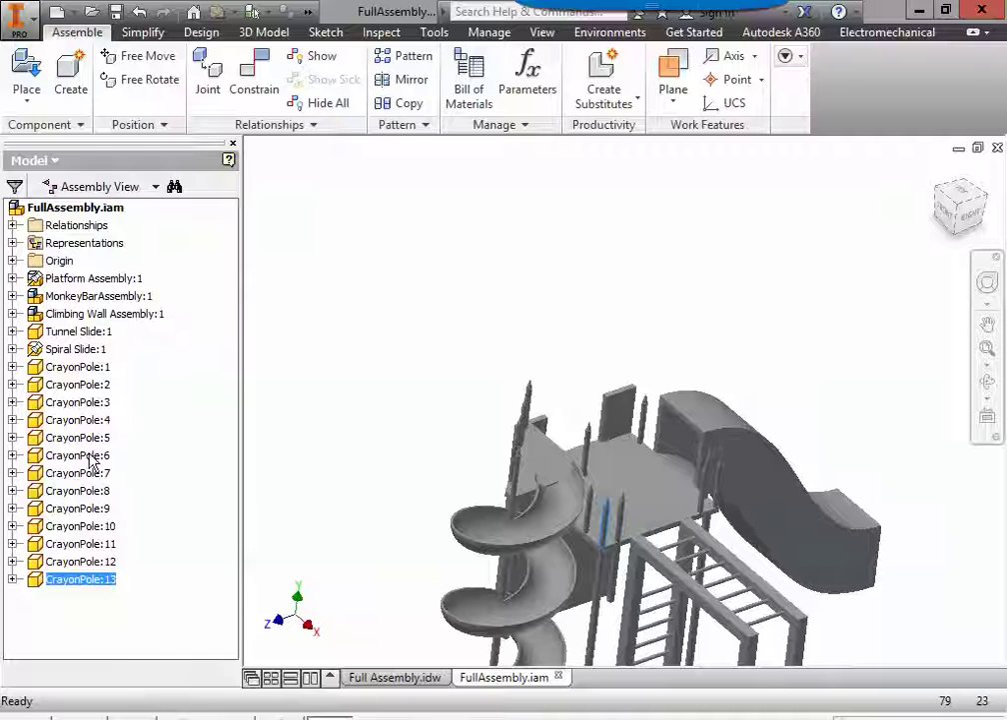
{"action": "key", "text": "Escape"}
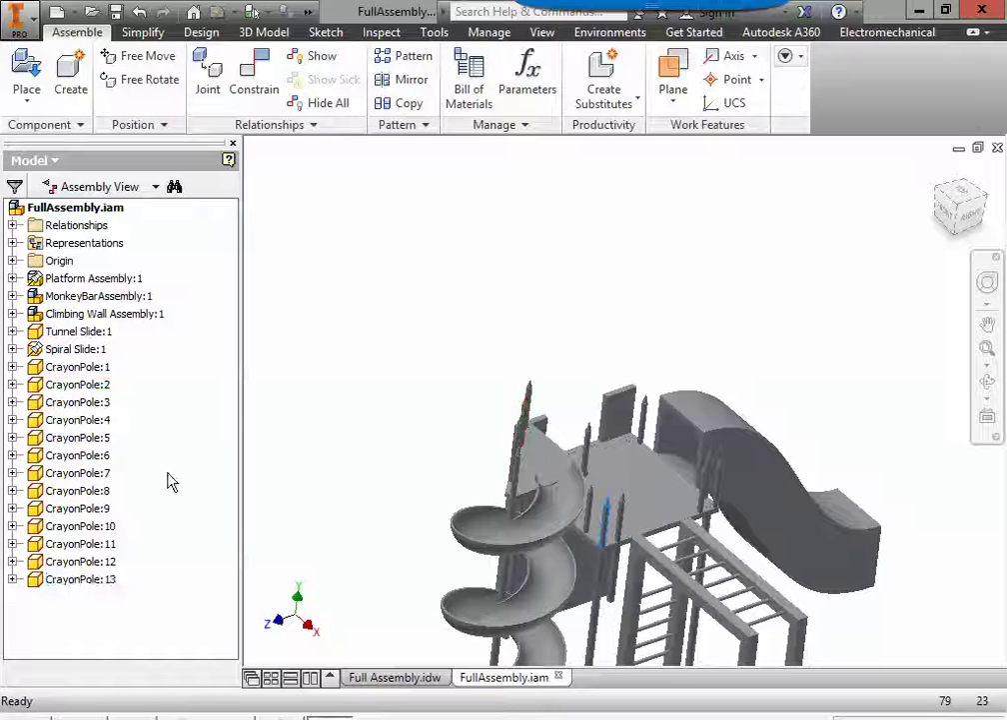
Ground all thirteen crayon poles, CrayonPole:1 through CrayonPole:13, together
{"action": "left_click", "coordinate": [70, 367]}
{"action": "left_click", "coordinate": [72, 367]}
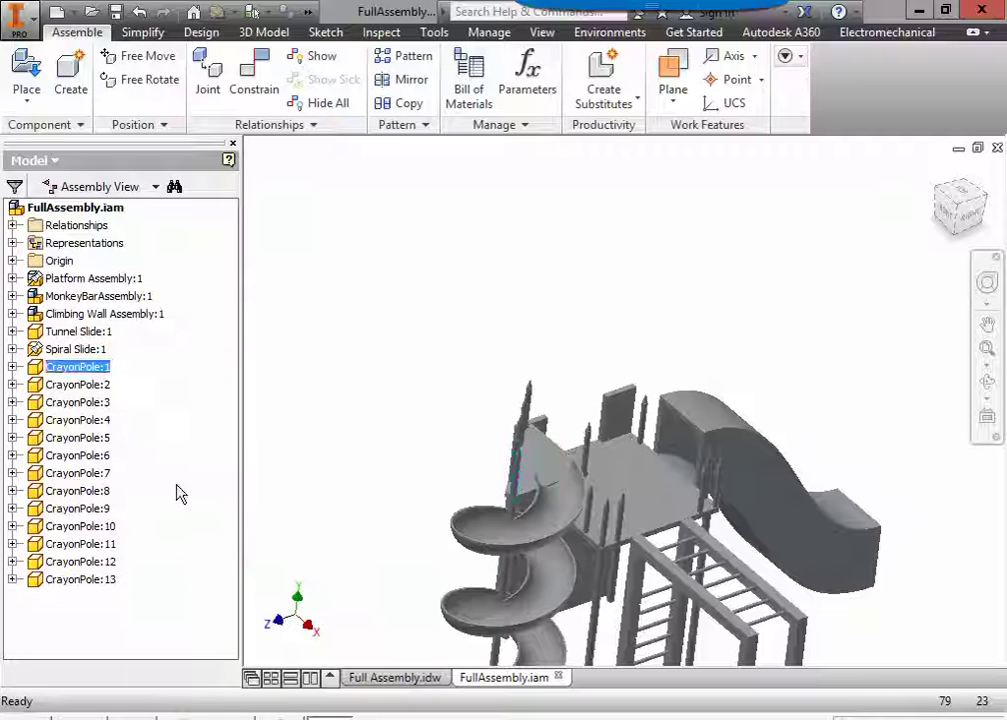
{"action": "left_click", "coordinate": [76, 437]}
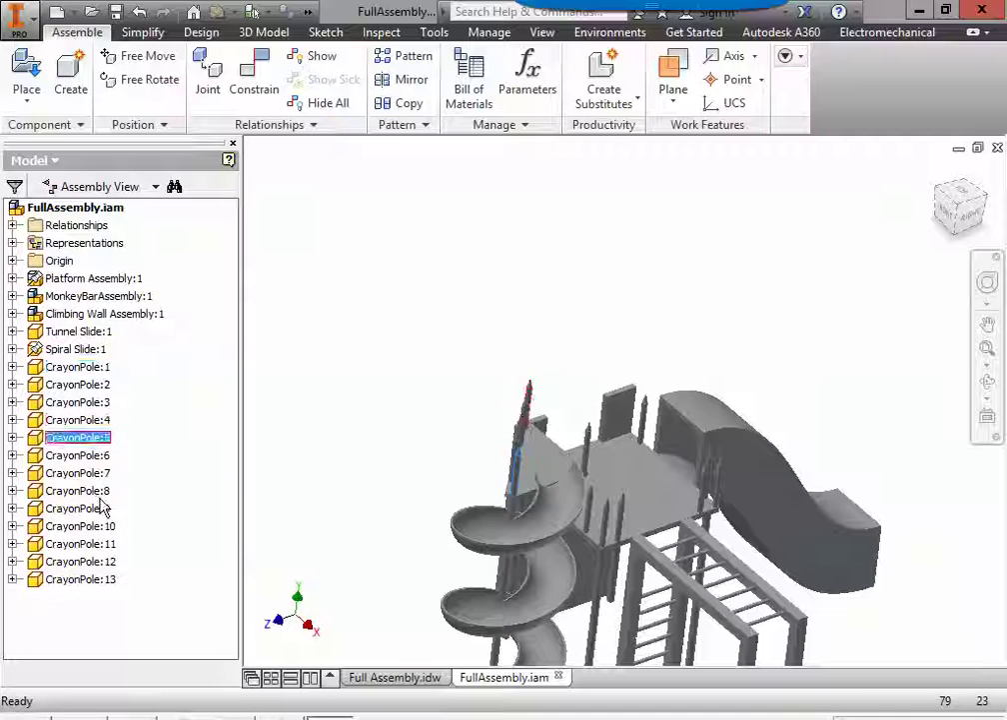
{"action": "left_click", "coordinate": [76, 490]}
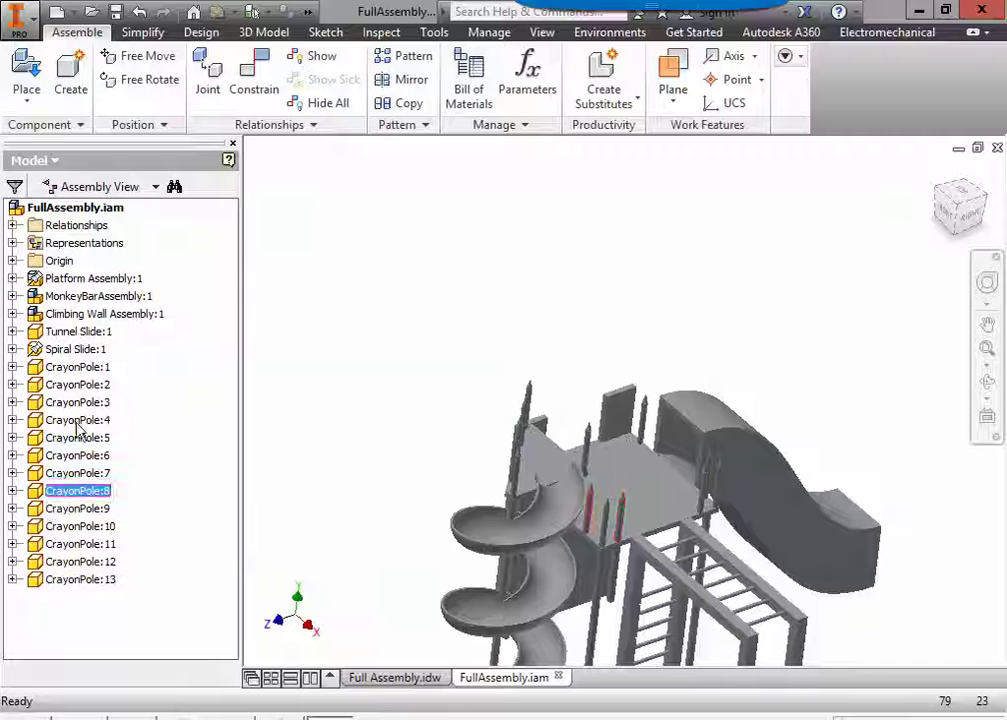
{"action": "left_click", "coordinate": [89, 370]}
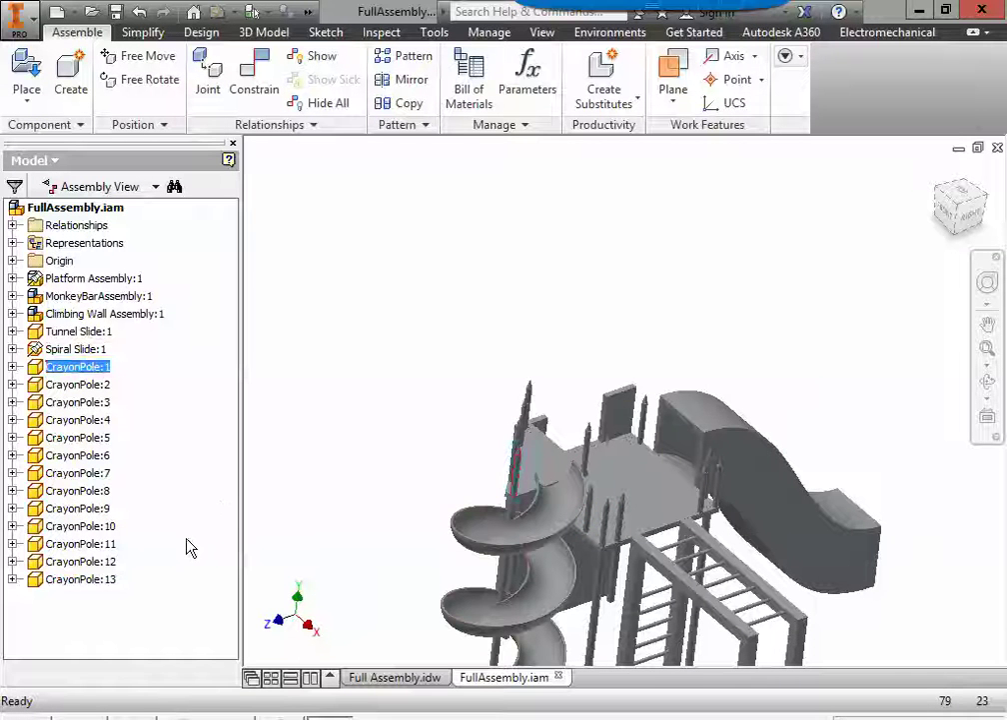
{"action": "left_click", "coordinate": [100, 586], "text": "shift"}
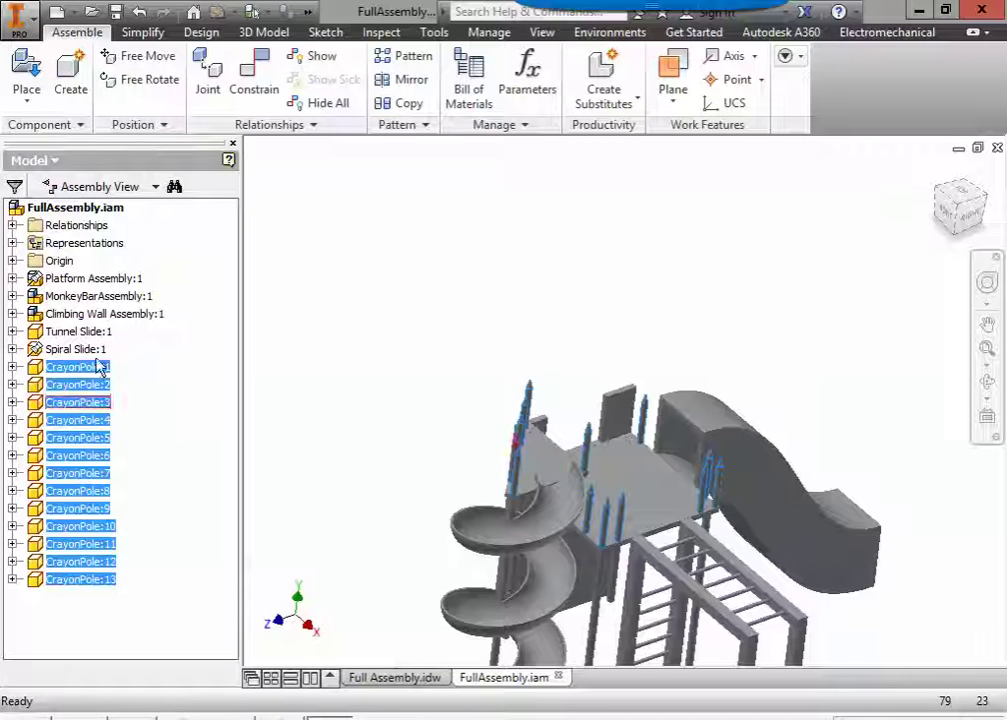
{"action": "right_click", "coordinate": [78, 424]}
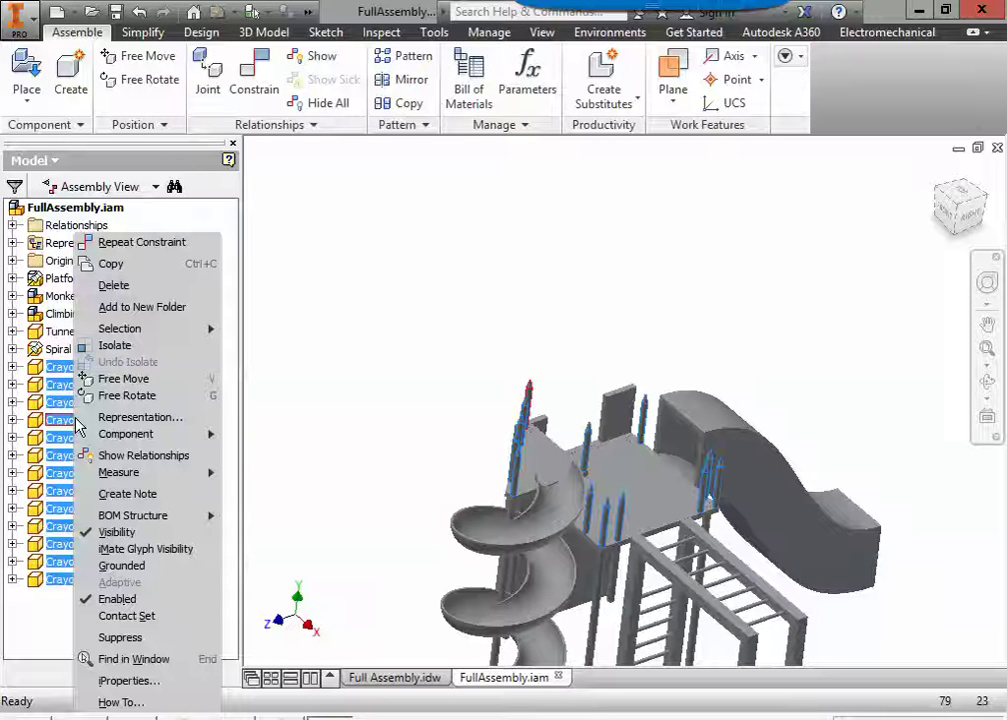
{"action": "left_click", "coordinate": [122, 566]}
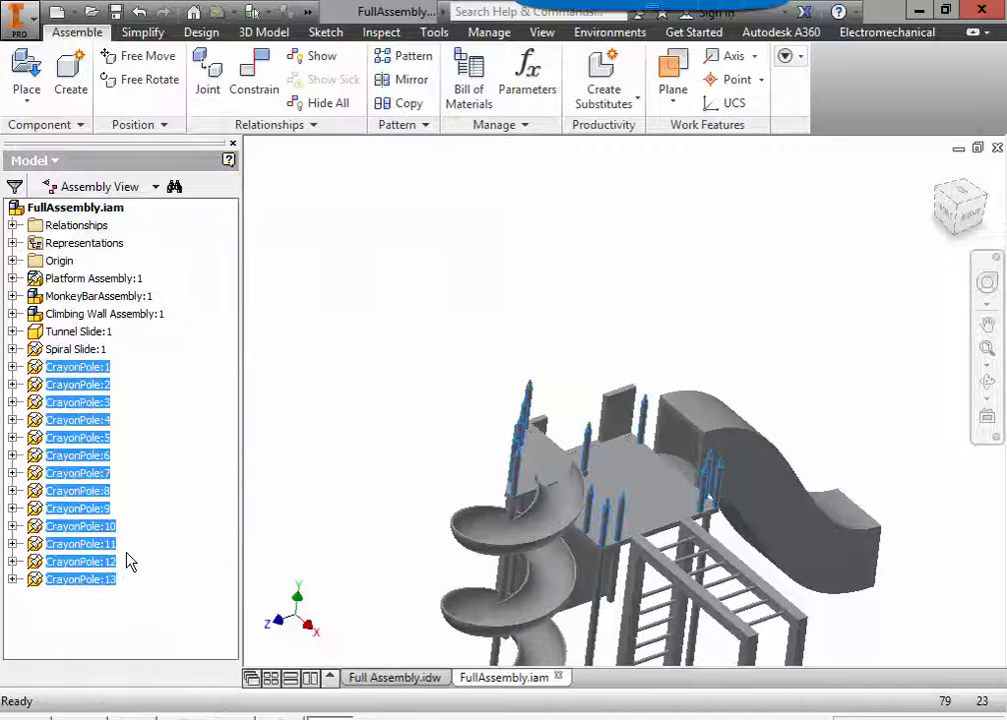
{"action": "key", "text": "Escape"}
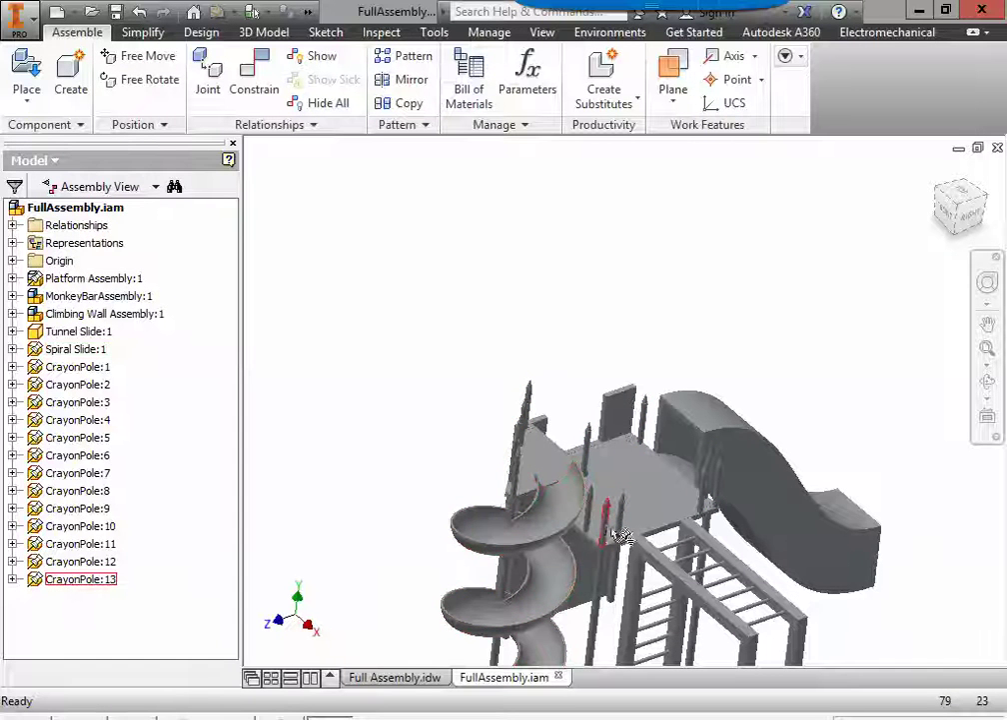
Check that a pole stays fixed, and inspect the complete playground assembly from the home view and from all sides
{"action": "left_click", "coordinate": [600, 524]}
{"action": "scroll", "coordinate": [635, 527], "scroll_direction": "down", "scroll_amount": 5}
{"action": "middle_click_drag", "start_coordinate": [636, 527], "coordinate": [546, 431]}
{"action": "left_click", "coordinate": [943, 178]}
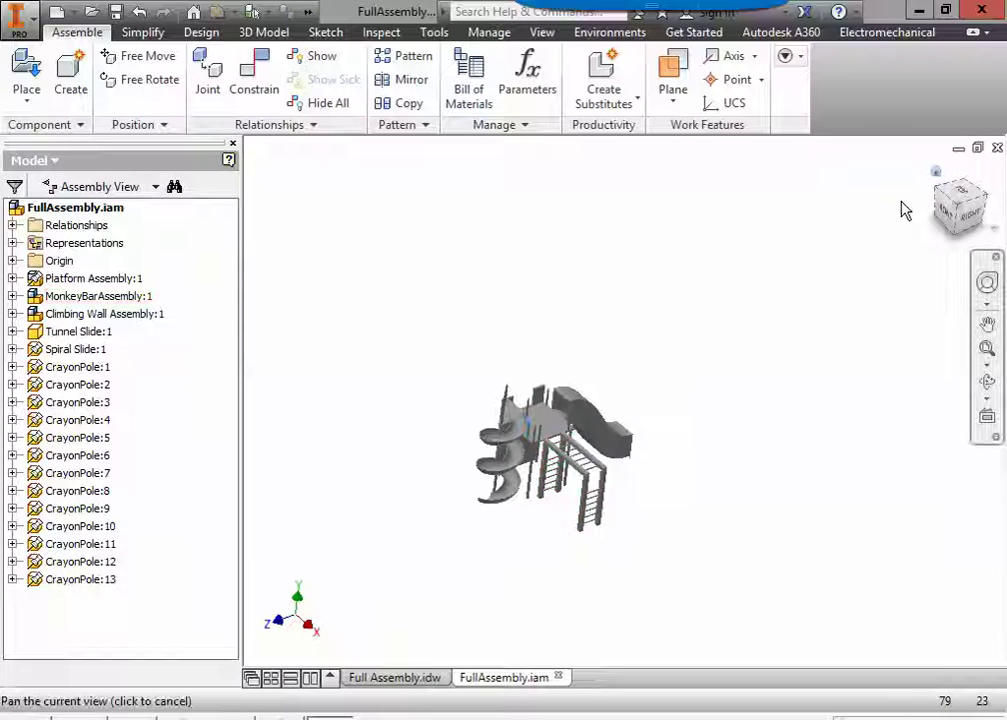
{"action": "left_click", "coordinate": [992, 383]}
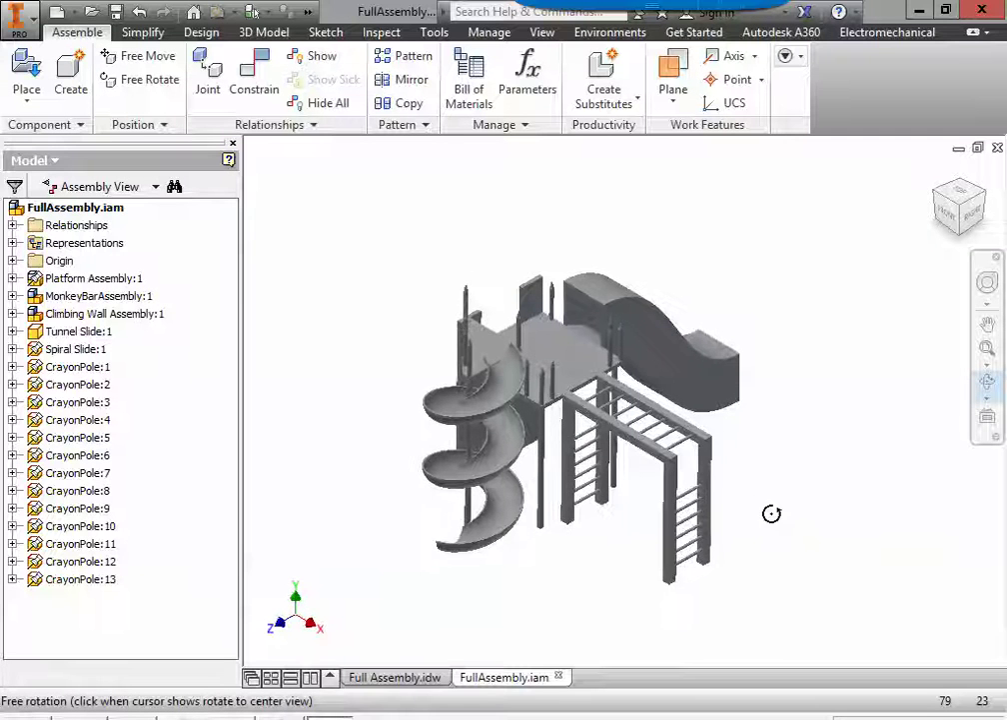
{"action": "left_click_drag", "start_coordinate": [796, 519], "coordinate": [752, 518]}
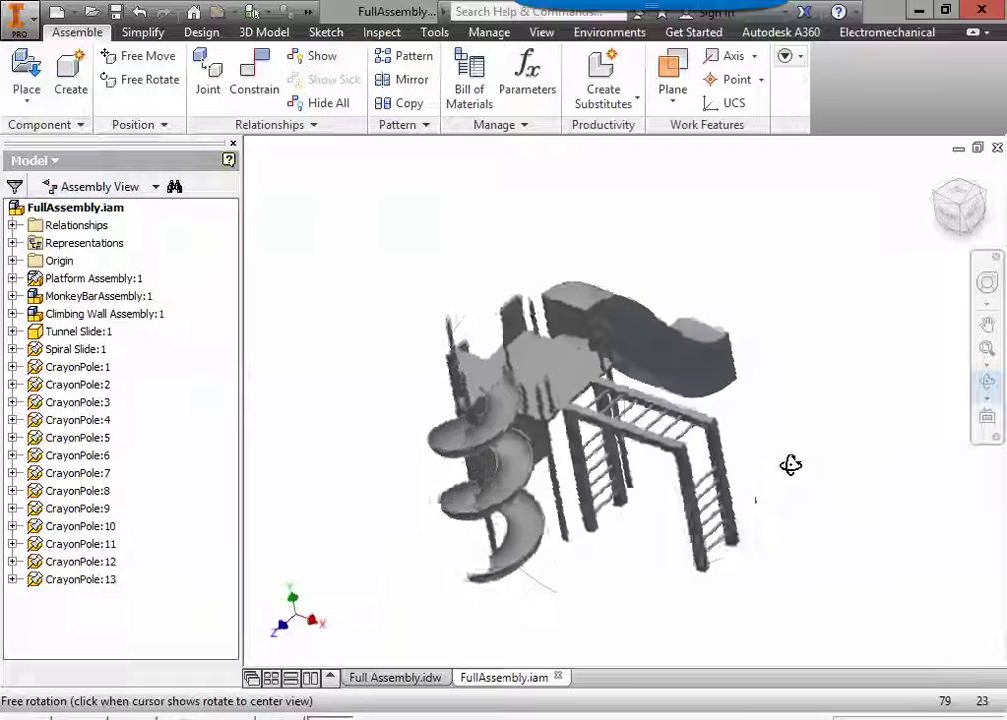
{"action": "left_click_drag", "start_coordinate": [794, 396], "coordinate": [643, 503]}
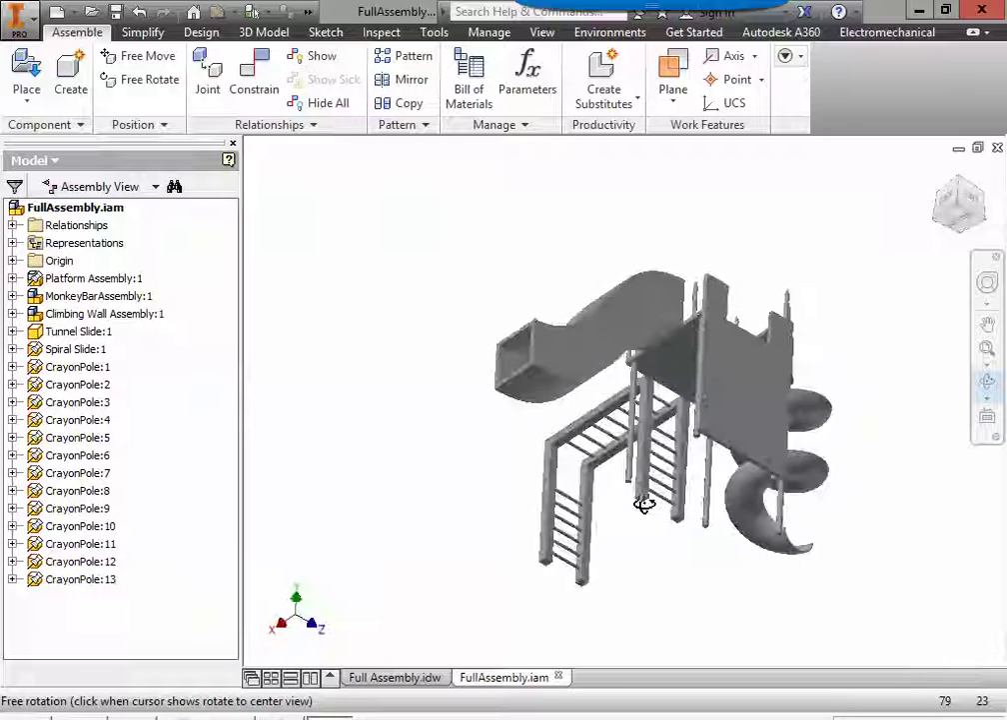